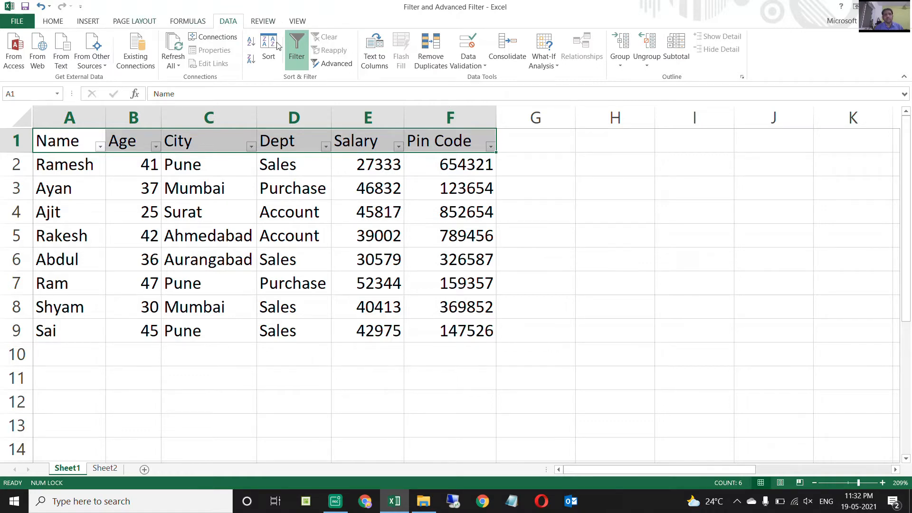
# Switch the header row's filter off and on again, and examine the list of values in the Name column's filter.
pyautogui.click(295, 55)
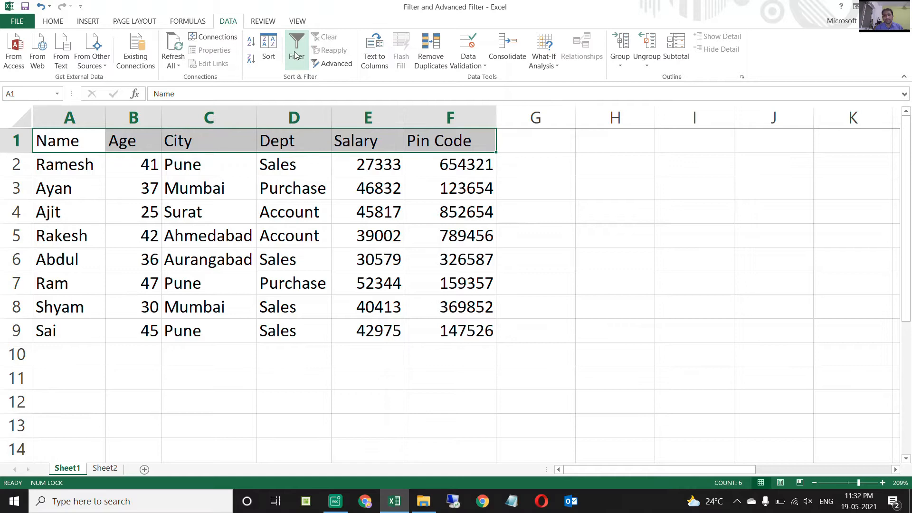
pyautogui.click(295, 55)
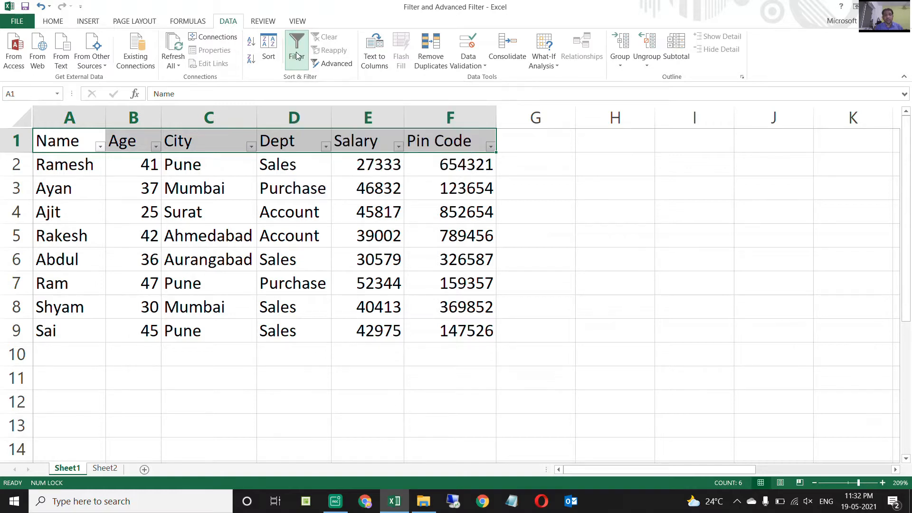
pyautogui.click(77, 137)
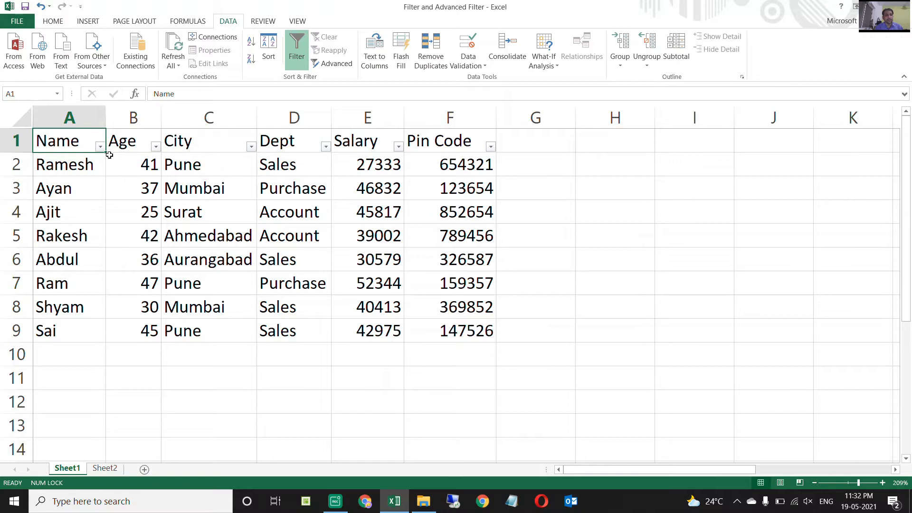
pyautogui.click(100, 148)
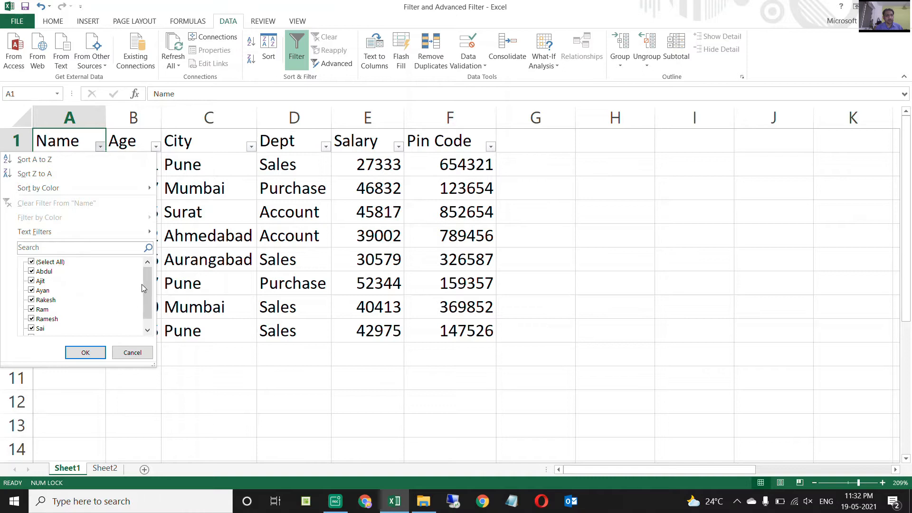
pyautogui.scroll(-2, 148, 293)
pyautogui.scroll(2, 147, 293)
pyautogui.click(227, 161)
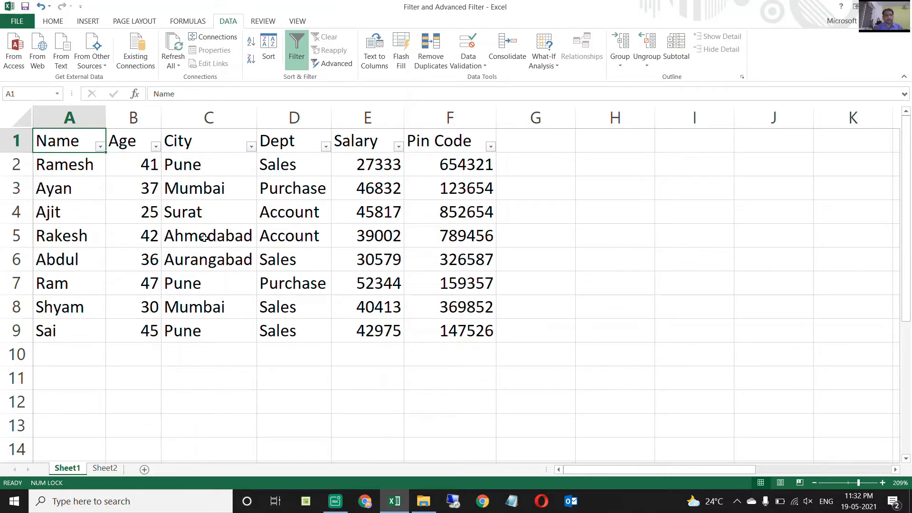
# Filter the City column to show only the rows for Pune.
pyautogui.click(212, 143)
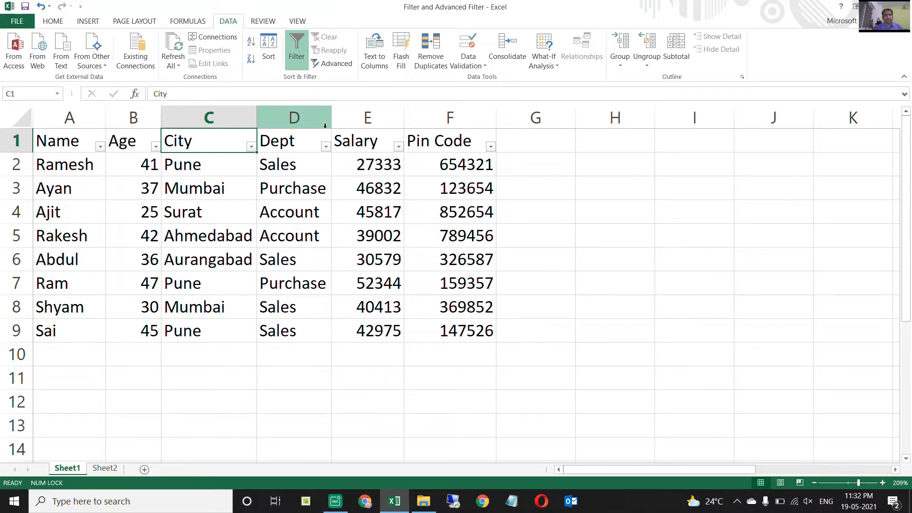
pyautogui.click(251, 148)
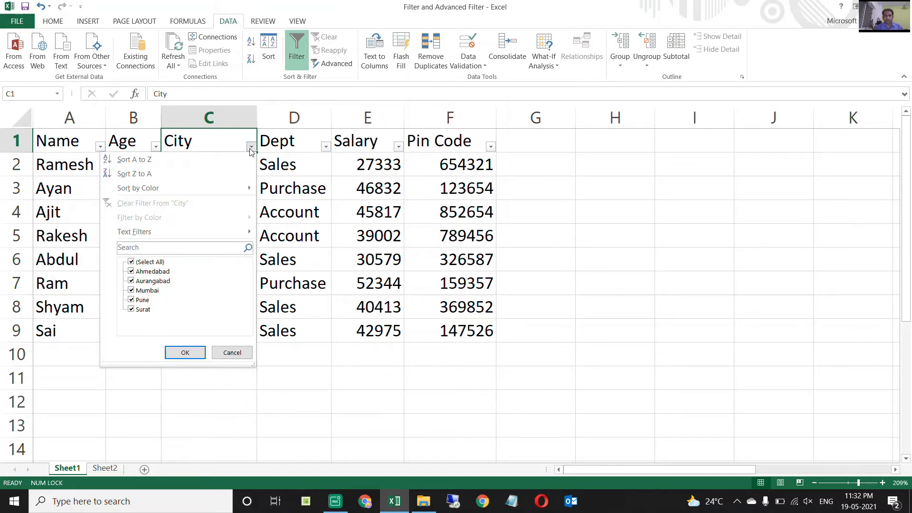
pyautogui.click(135, 262)
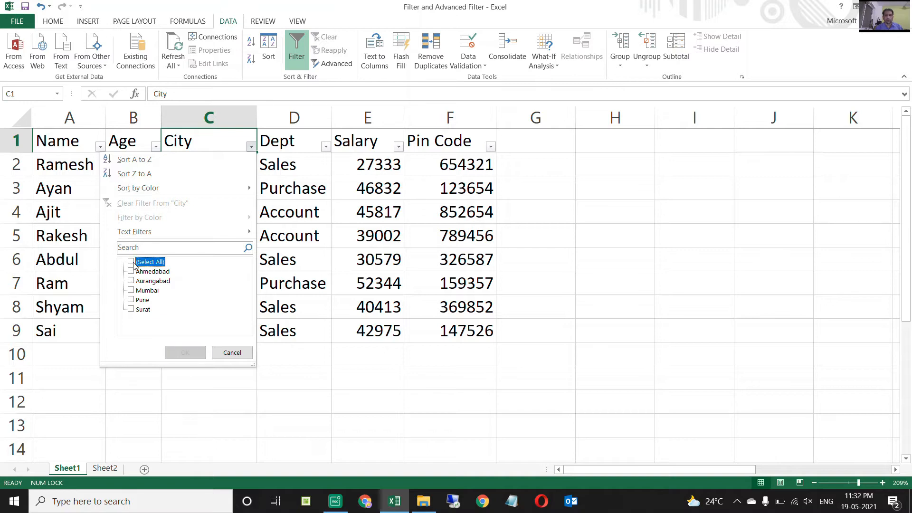
pyautogui.click(138, 300)
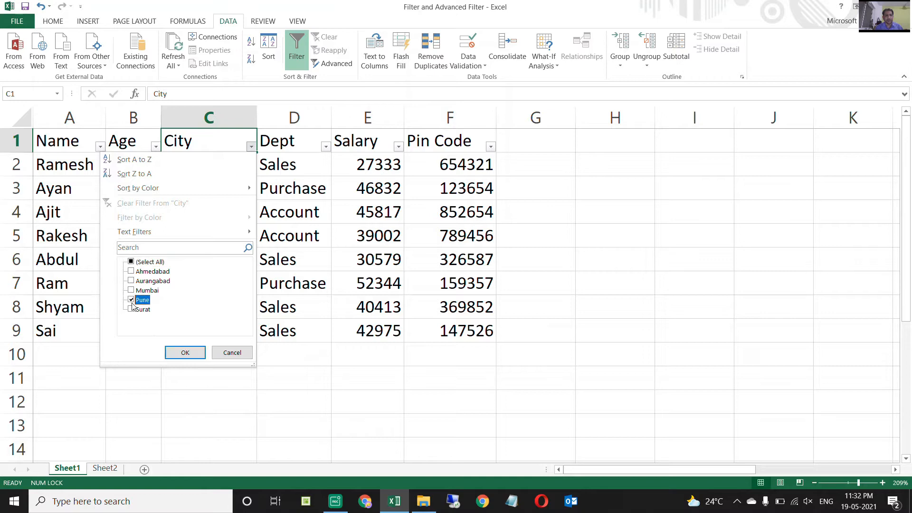
pyautogui.click(185, 353)
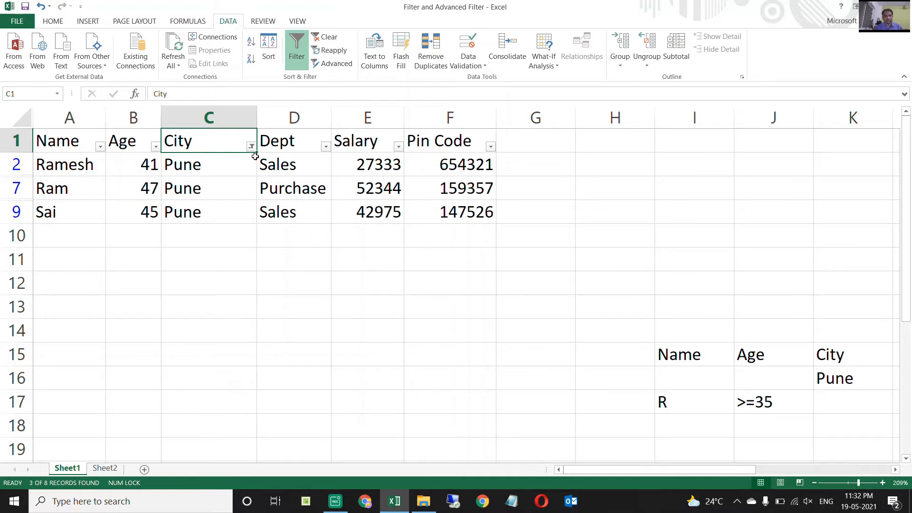
# Remove the City filter by turning filtering off and back on for the table headers.
pyautogui.hotkey('ctrl', 'shift', 'l')
pyautogui.hotkey('ctrl', 'shift', 'l')
pyautogui.press('Down')
pyautogui.press('Up')
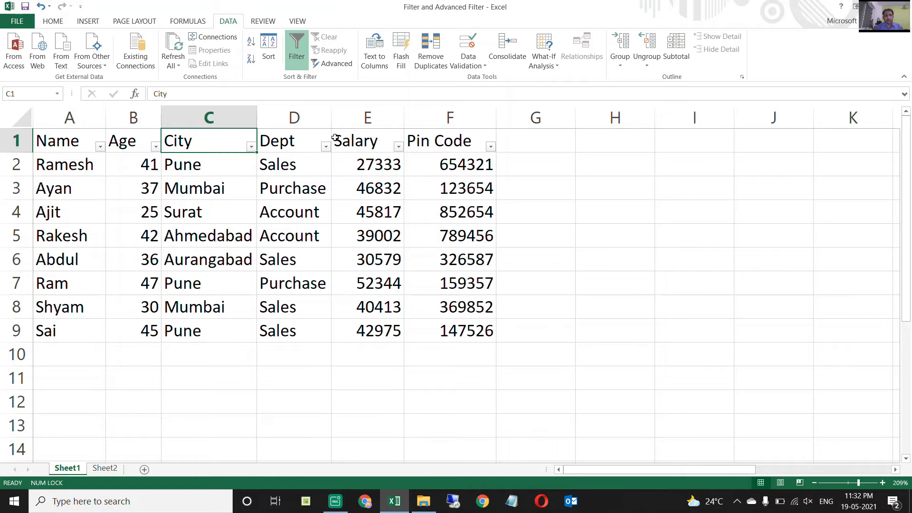
# Examine the number filter conditions offered for the Salary column.
pyautogui.click(399, 147)
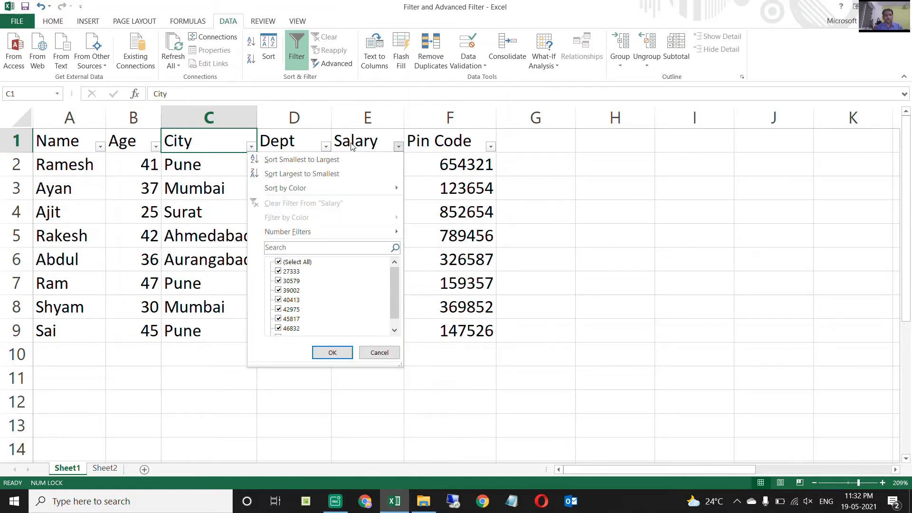
pyautogui.click(351, 143)
pyautogui.click(398, 147)
pyautogui.moveTo(323, 232)
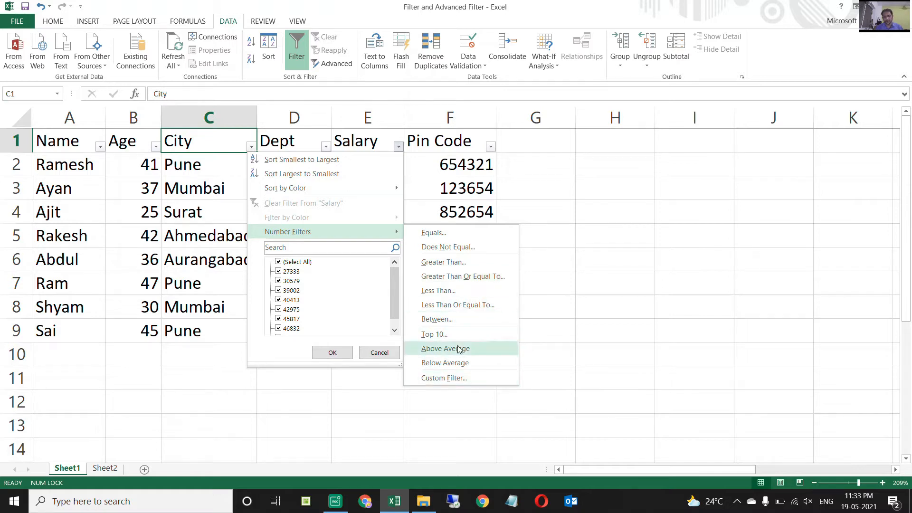
pyautogui.click(447, 154)
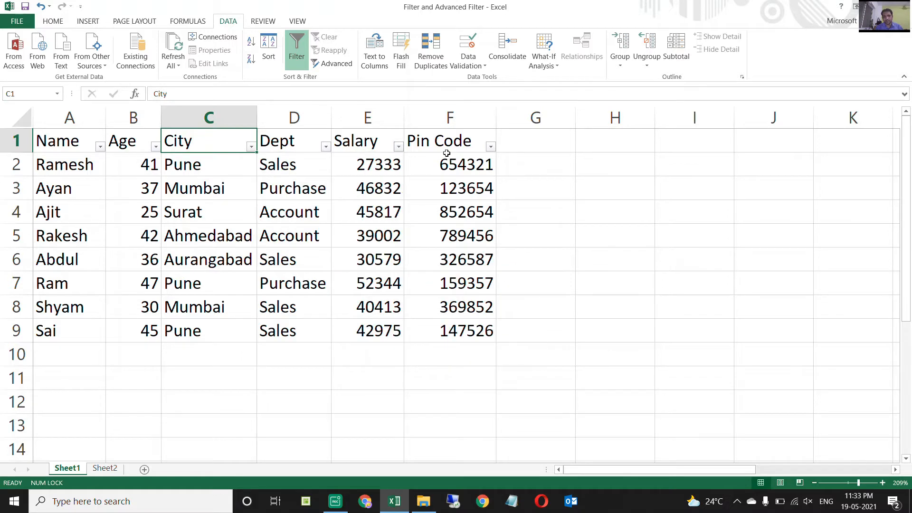
# Examine the department entries in the Dept column and the unique values in its filter list.
pyautogui.click(280, 138)
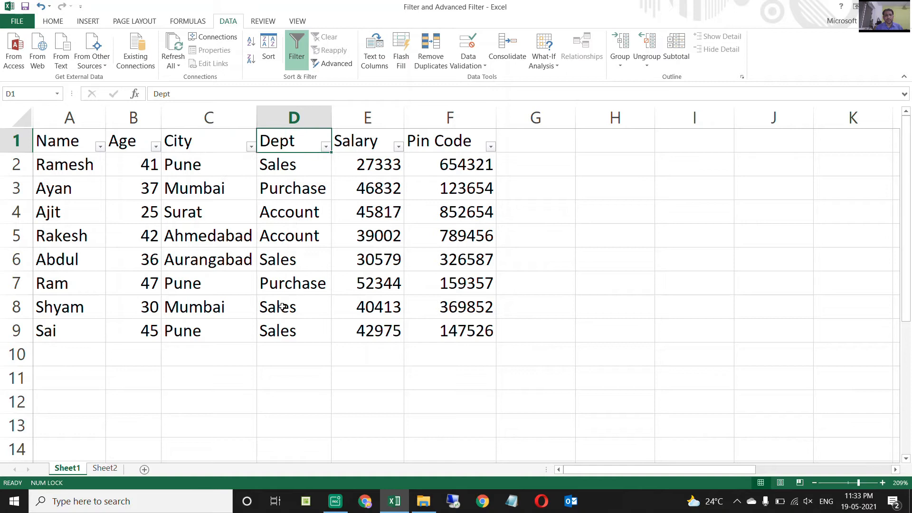
pyautogui.click(280, 167)
pyautogui.click(281, 190)
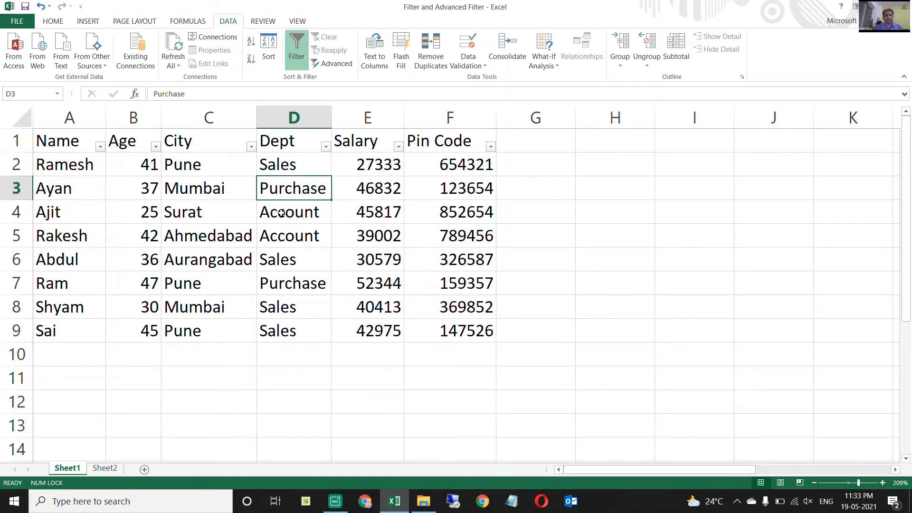
pyautogui.click(282, 212)
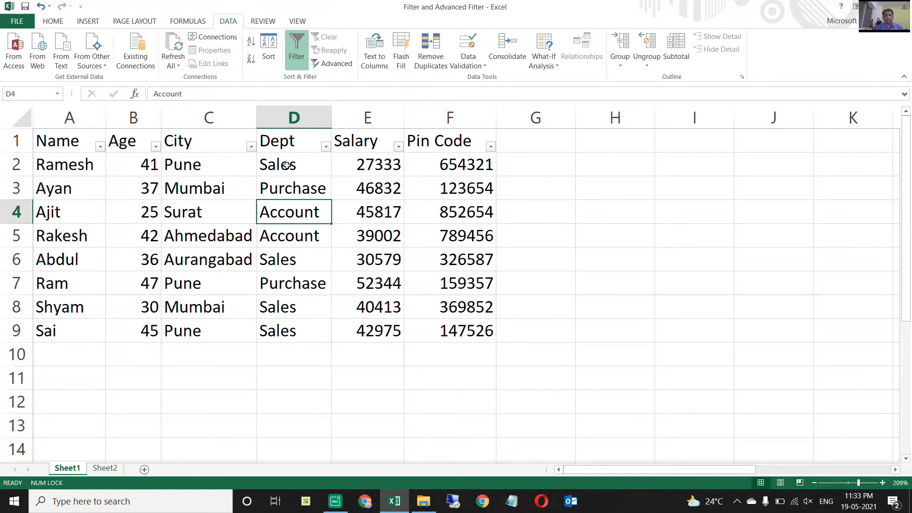
pyautogui.click(326, 148)
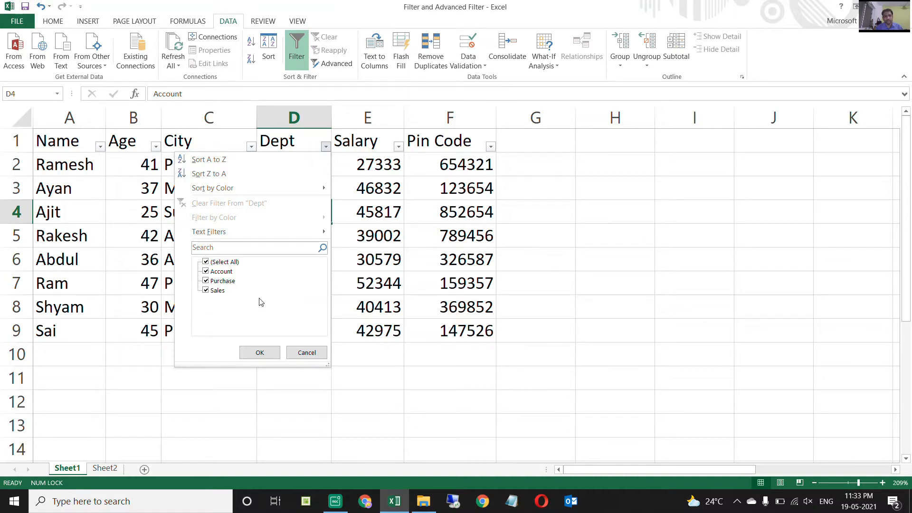
pyautogui.press('Escape')
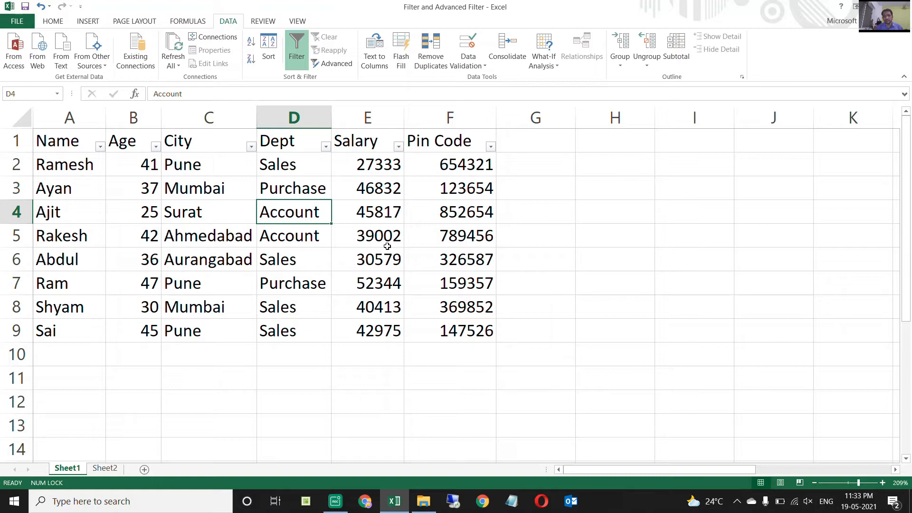
# Review the full list of Salary filter values together with the column's number filter conditions.
pyautogui.click(375, 143)
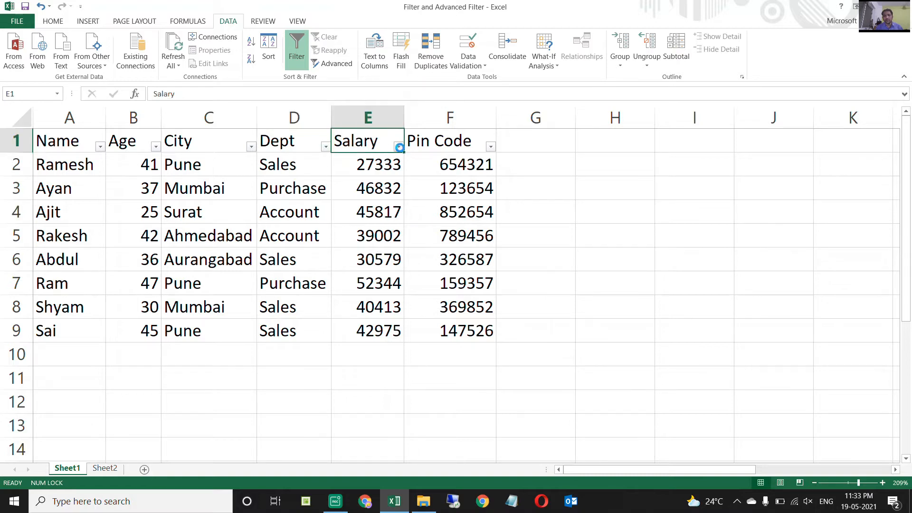
pyautogui.click(399, 147)
pyautogui.scroll(-1, 395, 292)
pyautogui.moveTo(298, 236)
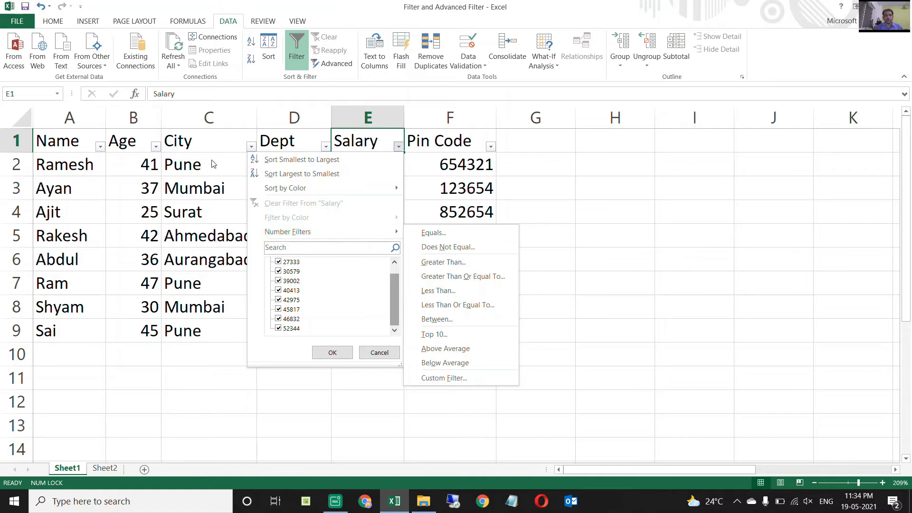
pyautogui.click(212, 143)
# Examine the text filter conditions offered for the Dept column.
pyautogui.click(325, 146)
pyautogui.moveTo(226, 236)
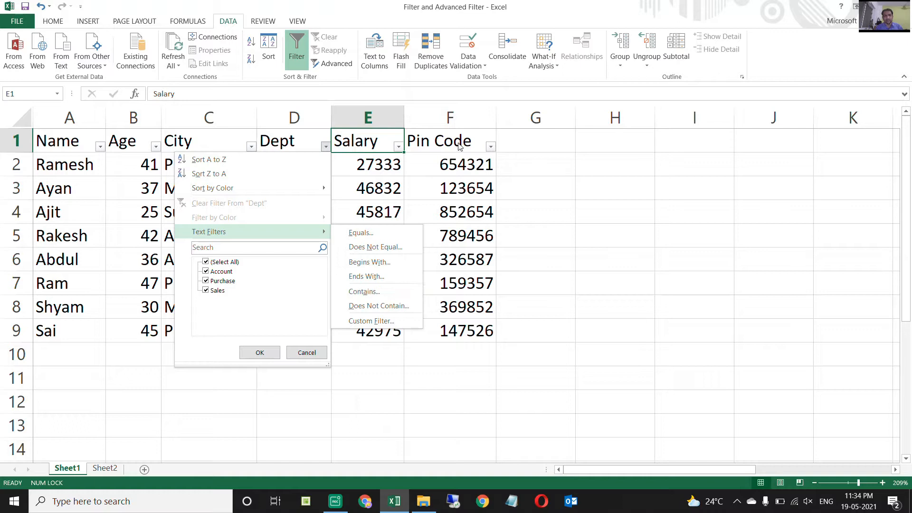
pyautogui.click(352, 138)
pyautogui.click(311, 147)
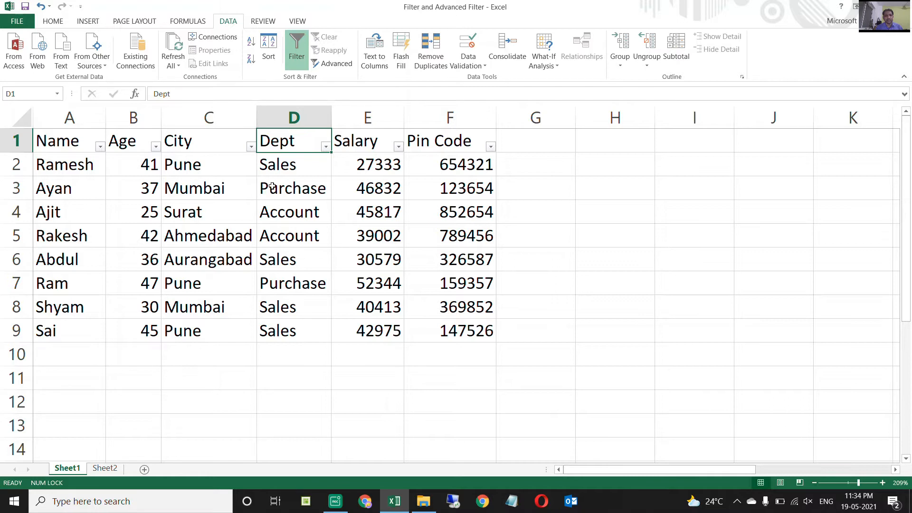
# Apply a custom text filter to the Dept column for entries that contain S.
pyautogui.click(269, 166)
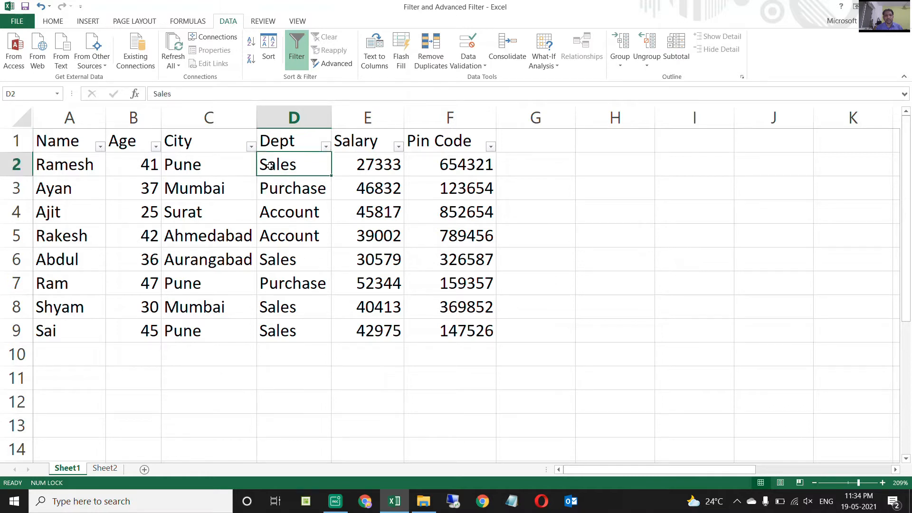
pyautogui.click(300, 186)
pyautogui.click(262, 216)
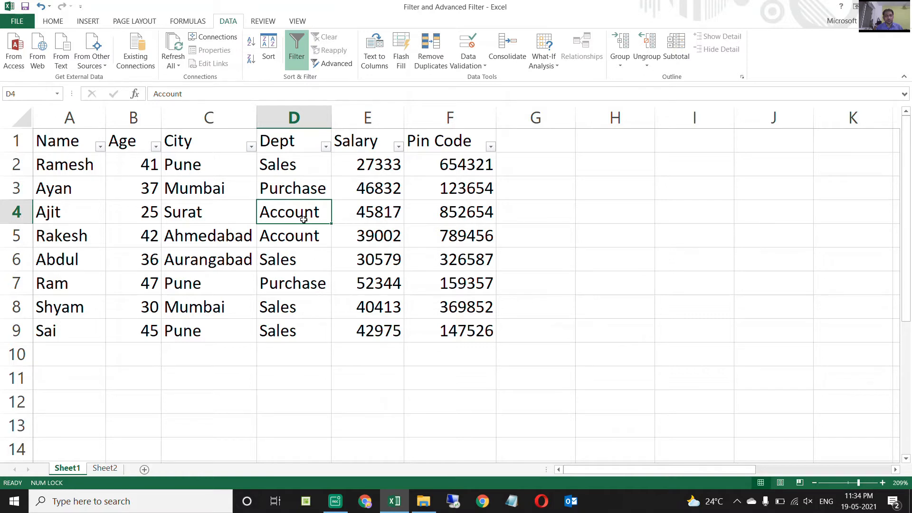
pyautogui.click(326, 147)
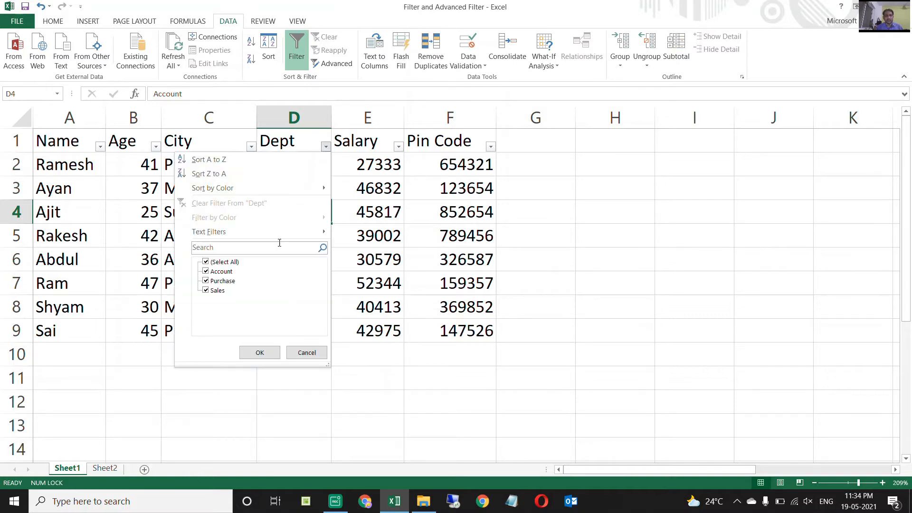
pyautogui.moveTo(287, 232)
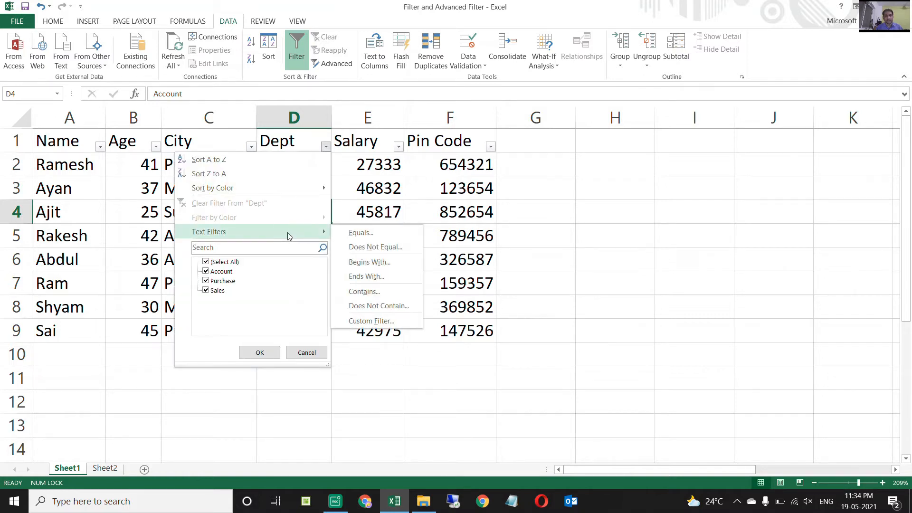
pyautogui.click(352, 292)
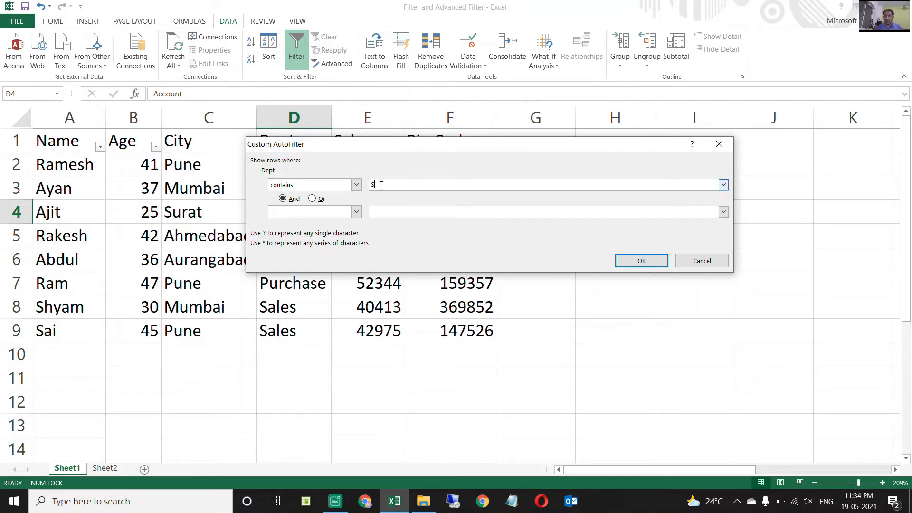
pyautogui.moveTo(381, 145); pyautogui.dragTo(328, 280)
pyautogui.click(601, 398)
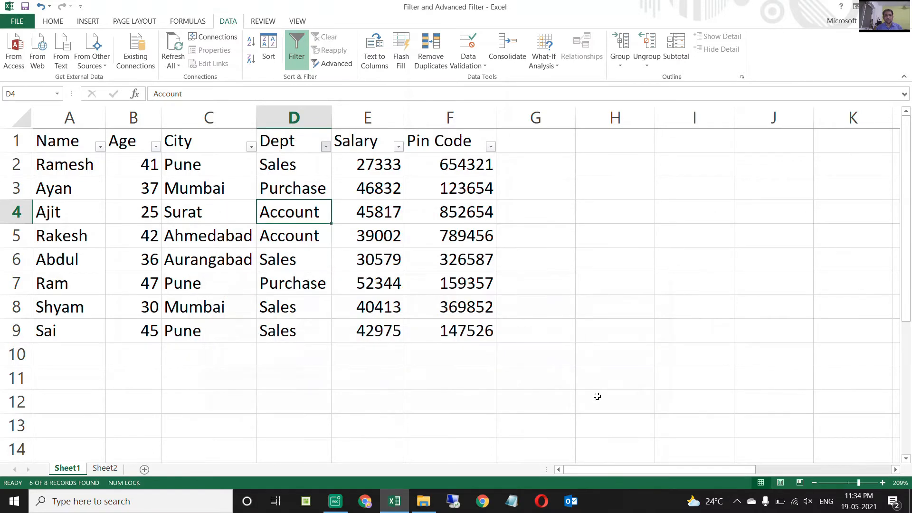
# Clear the text filter from the Dept column.
pyautogui.click(298, 258)
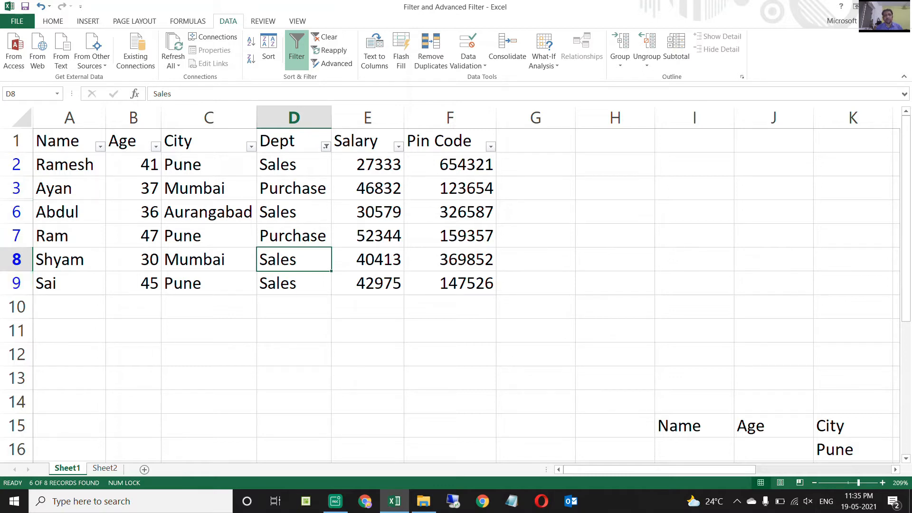
pyautogui.click(326, 146)
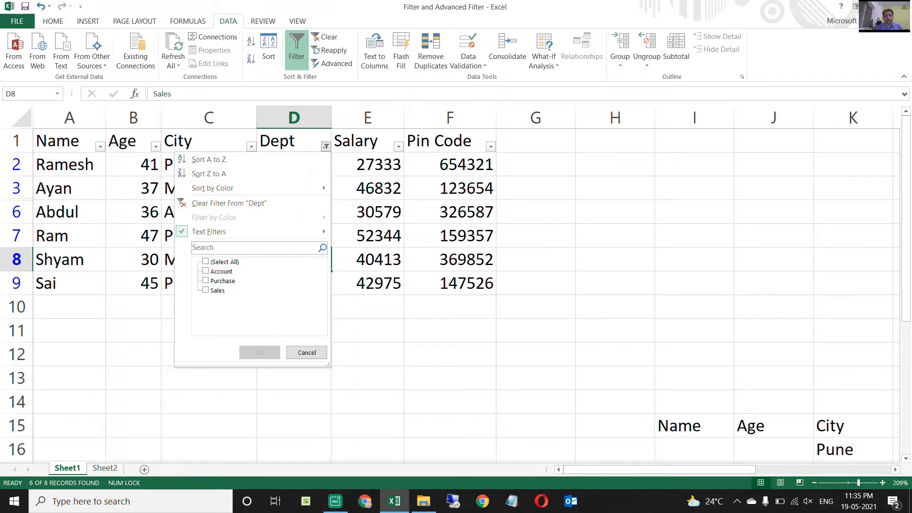
pyautogui.click(206, 262)
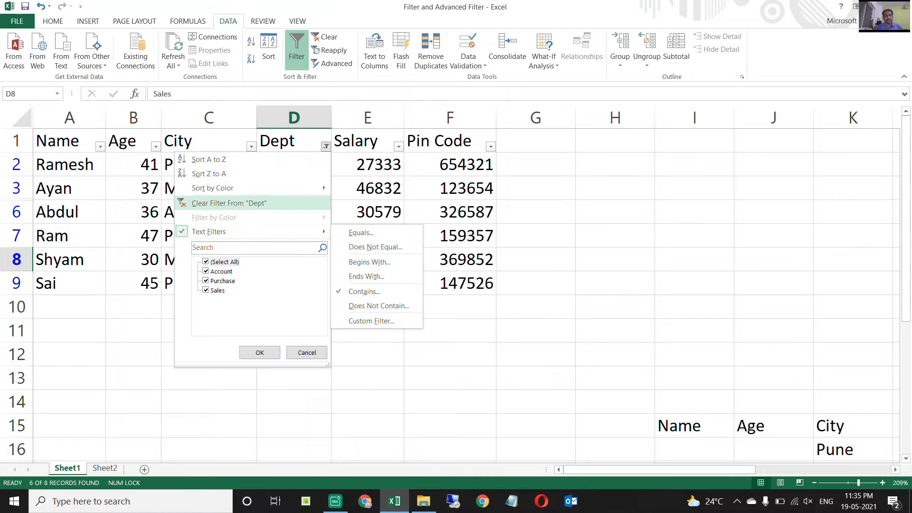
pyautogui.click(229, 203)
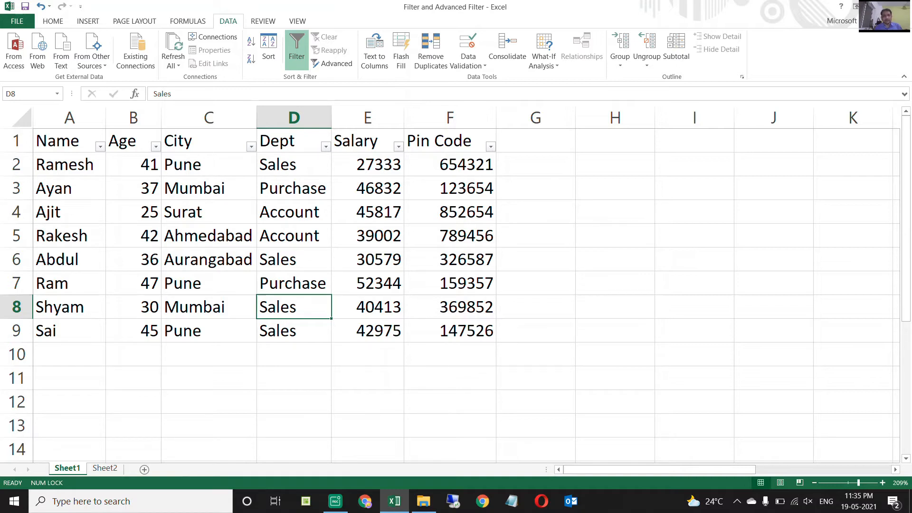
# Filter the Dept column from its header cell D1 to show only the Sales rows.
pyautogui.hotkey('ctrl', 'Up')
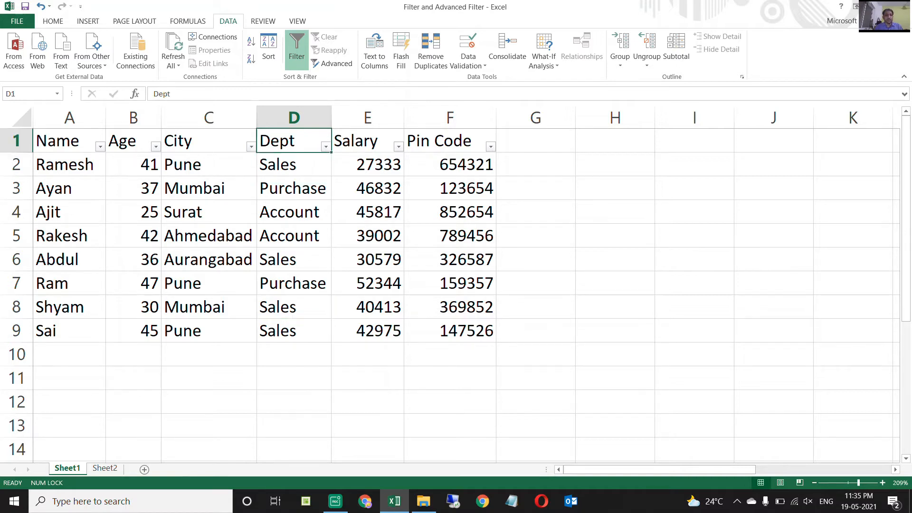
pyautogui.press('Left')
pyautogui.press('Left')
pyautogui.press('Right')
pyautogui.press('Right')
pyautogui.hotkey('alt', 'Down')
pyautogui.press('Down')
pyautogui.press('Down')
pyautogui.press('Down')
pyautogui.press('Down')
pyautogui.press('Down')
pyautogui.press('Down')
pyautogui.press('Down')
pyautogui.press('space')
pyautogui.press('Down')
pyautogui.press('Down')
pyautogui.press('Down')
pyautogui.press('space')
pyautogui.press('Return')
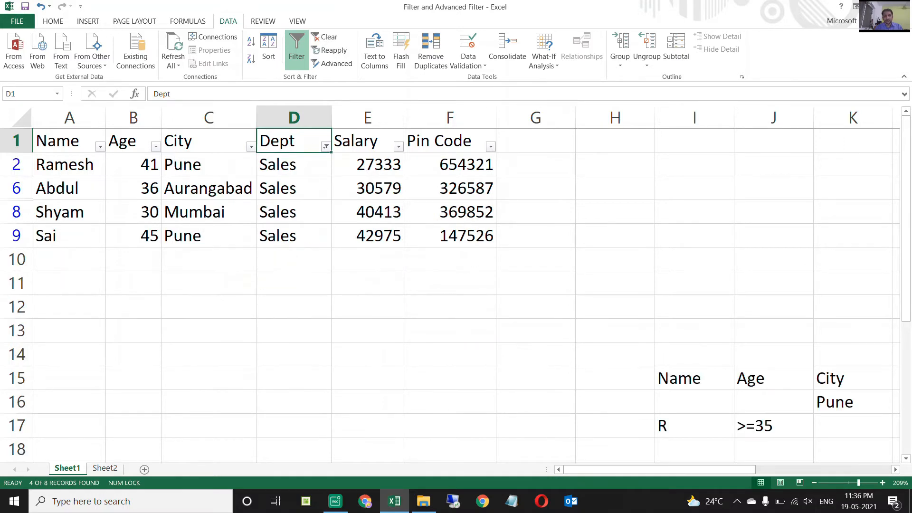
# Clear the Sales filter from the Dept column so all employee rows show.
pyautogui.press('Right')
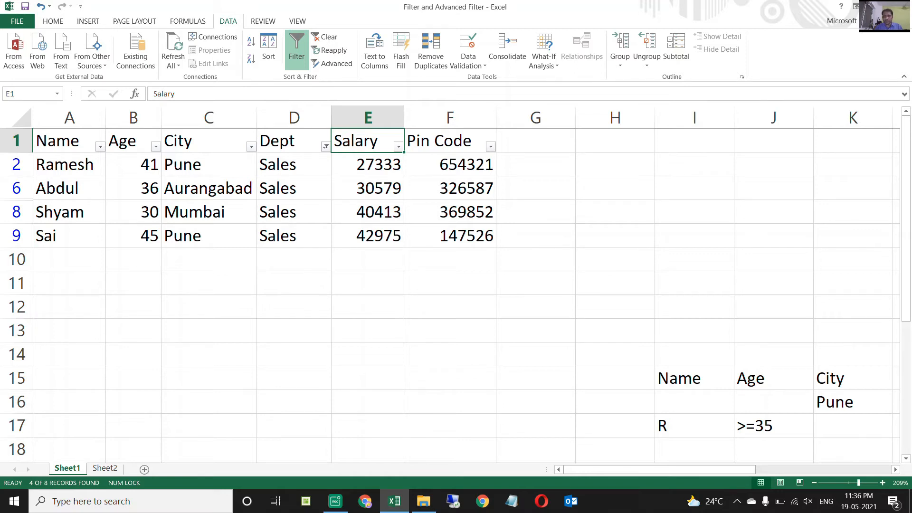
pyautogui.press('Left')
pyautogui.hotkey('alt', 'Down')
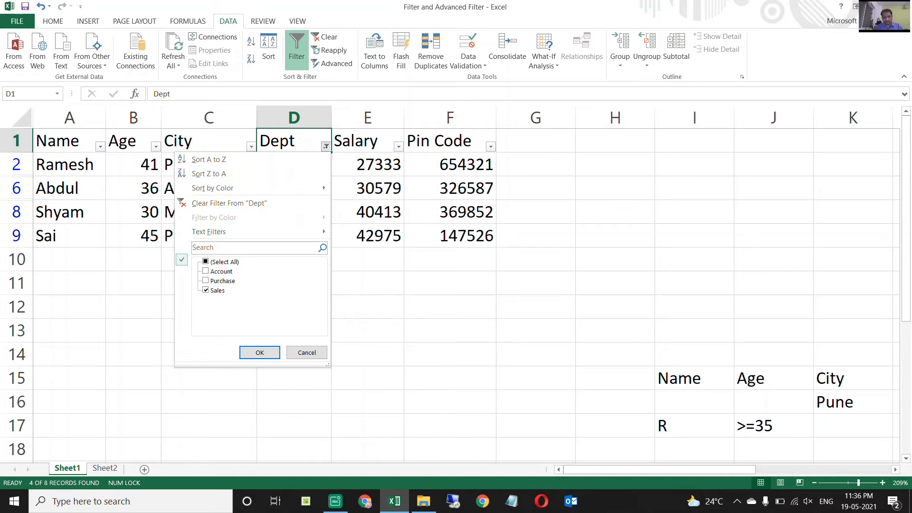
pyautogui.press('c')
pyautogui.press('Down')
pyautogui.press('Up')
# Fill the Salary cells of the Sales rows, E2, E6, E8 and E9, with yellow.
pyautogui.press('Right')
pyautogui.press('Down')
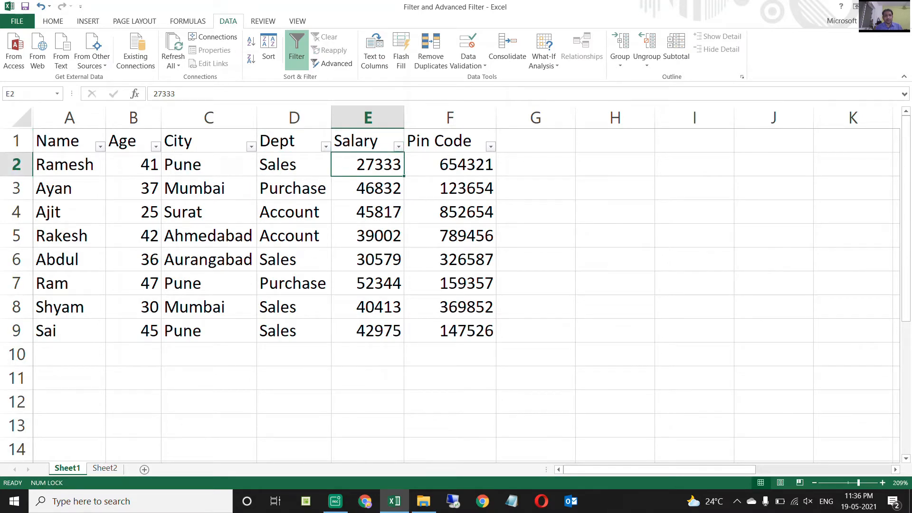
pyautogui.keyDown('ctrl'); pyautogui.click(367, 259); pyautogui.keyUp('ctrl')
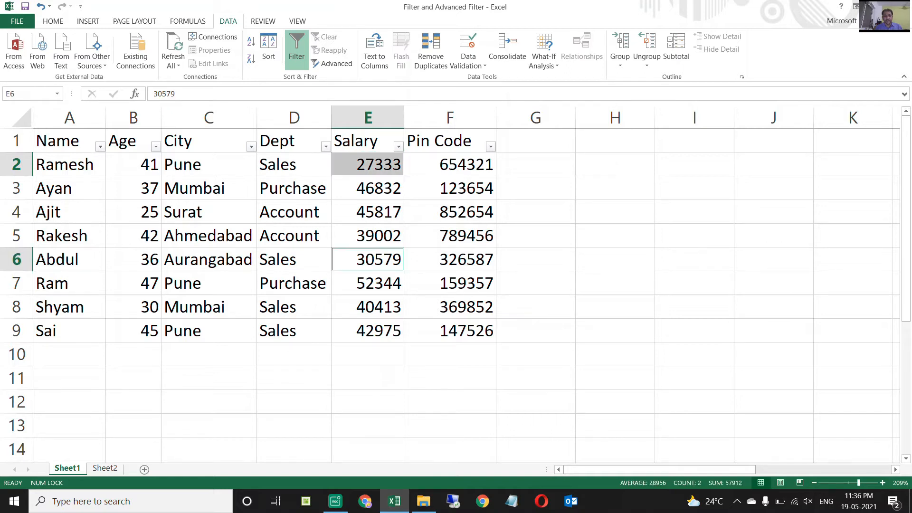
pyautogui.keyDown('ctrl'); pyautogui.click(368, 307); pyautogui.keyUp('ctrl')
pyautogui.keyDown('ctrl'); pyautogui.click(368, 331); pyautogui.keyUp('ctrl')
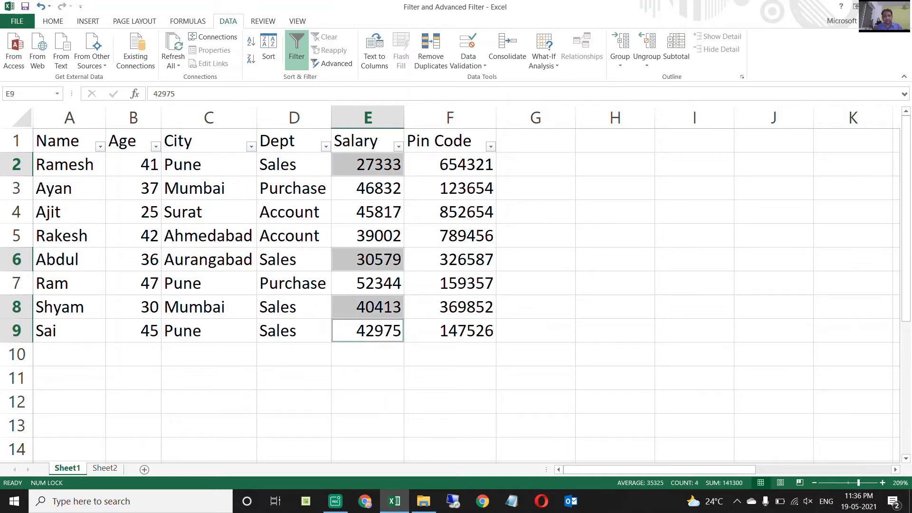
pyautogui.click(53, 22)
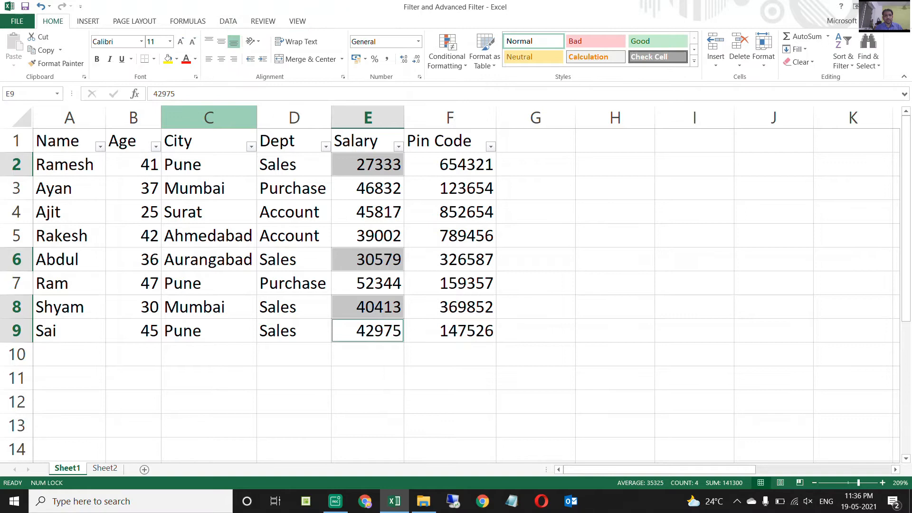
pyautogui.click(167, 59)
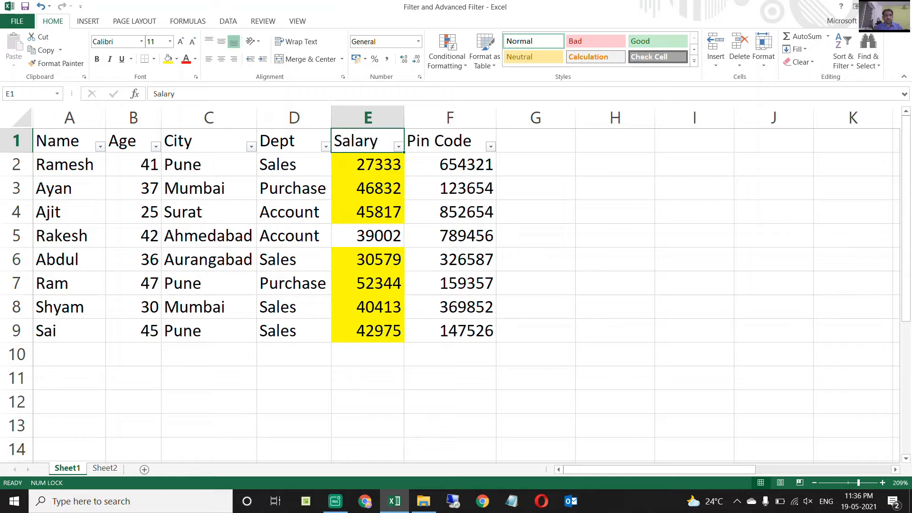
# Remove the fill colour from the Salary cells E2:E9.
pyautogui.click(209, 165)
pyautogui.moveTo(367, 164); pyautogui.dragTo(367, 332)
pyautogui.click(176, 58)
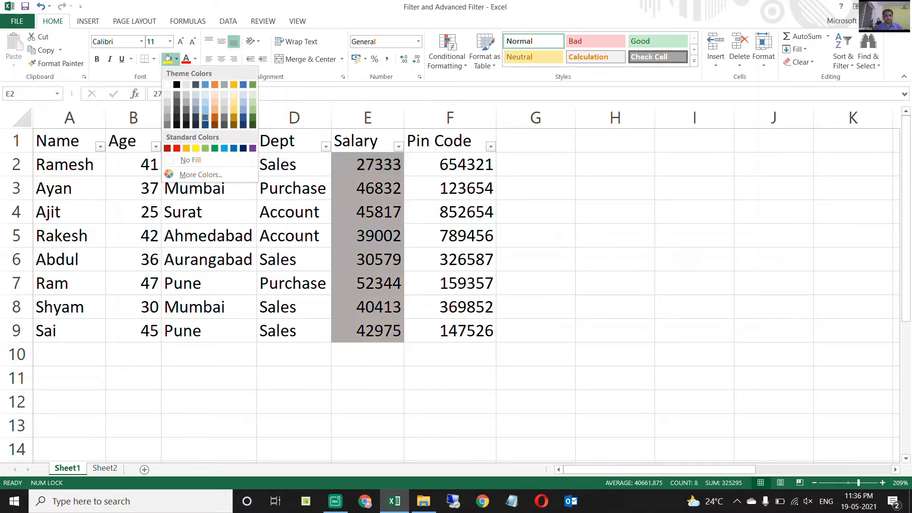
pyautogui.click(190, 160)
# Filter the City column to show only the Pune rows.
pyautogui.click(209, 141)
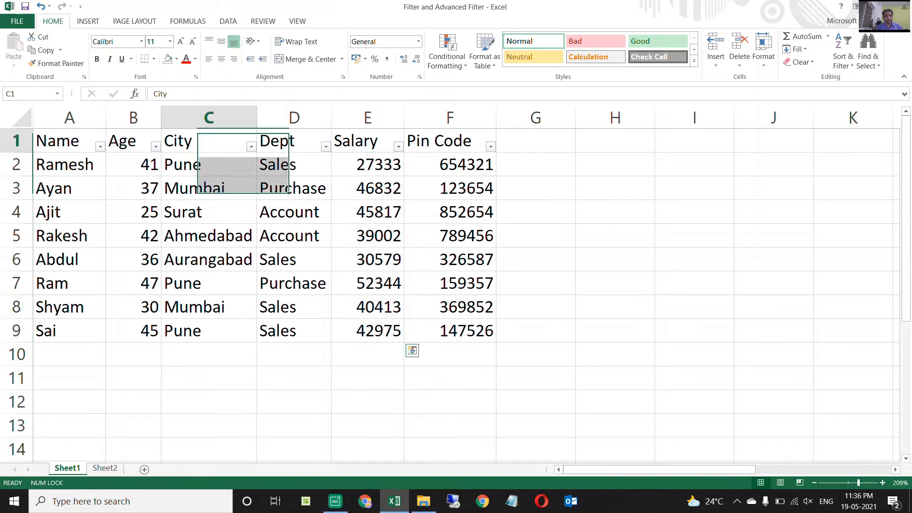
pyautogui.click(251, 146)
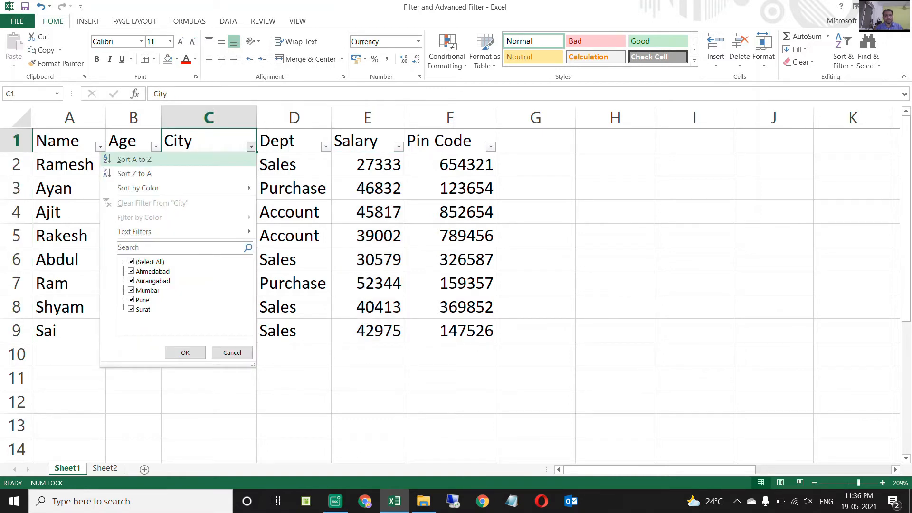
pyautogui.click(131, 262)
pyautogui.click(131, 300)
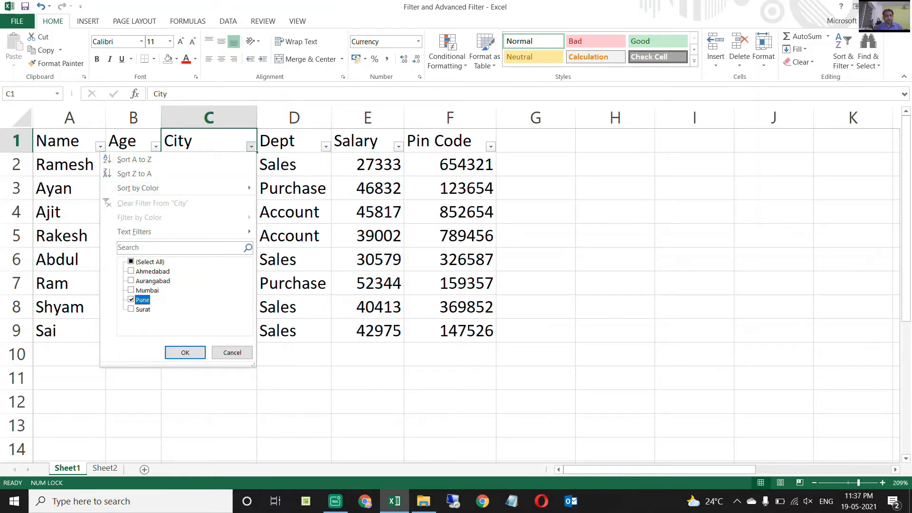
pyautogui.click(186, 352)
# Check the departments of the Pune rows and clear the filter from the City column.
pyautogui.click(293, 165)
pyautogui.press('Down')
pyautogui.press('Down')
pyautogui.press('Up')
pyautogui.press('Up')
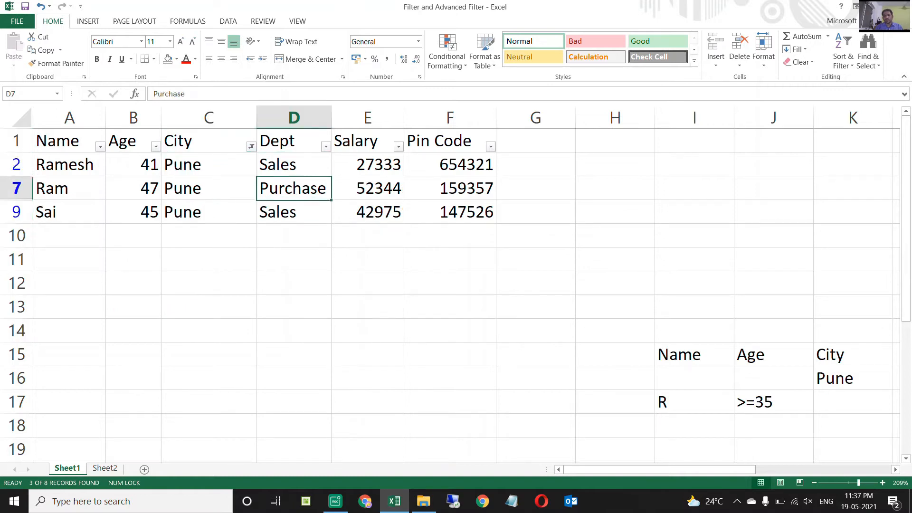
pyautogui.press('Down')
pyautogui.press('Up')
pyautogui.press('Up')
pyautogui.press('Left')
pyautogui.hotkey('alt', 'Down')
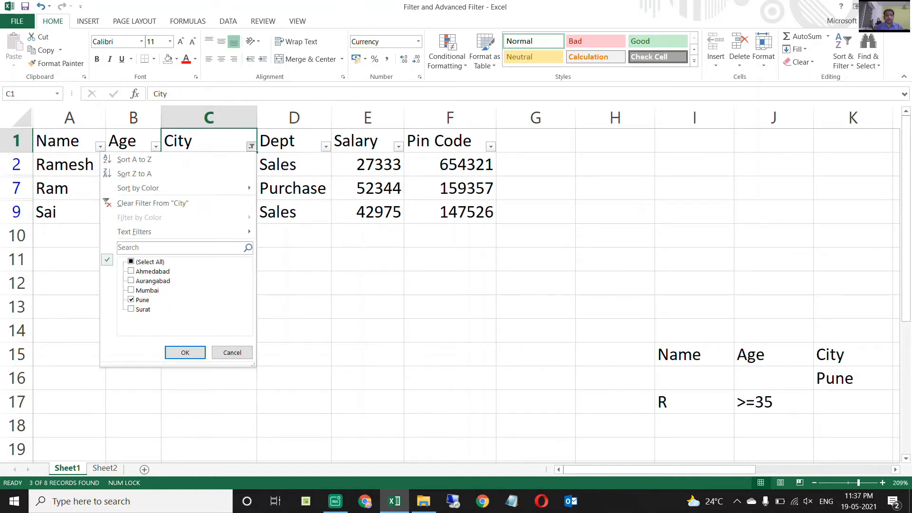
pyautogui.press('c')
# Filter the Dept column to show only the Sales rows.
pyautogui.press('Right')
pyautogui.hotkey('alt', 'Down')
pyautogui.press('Down')
pyautogui.press('Down')
pyautogui.press('Down')
pyautogui.press('Down')
pyautogui.press('Down')
pyautogui.press('Down')
pyautogui.press('Down')
pyautogui.press('Down')
pyautogui.press('space')
pyautogui.press('Down')
pyautogui.press('space')
pyautogui.press('Return')
# Select the City and Dept cells of rows 6 and 8, and clear the Dept filter.
pyautogui.press('Down')
pyautogui.press('Down')
pyautogui.press('Down')
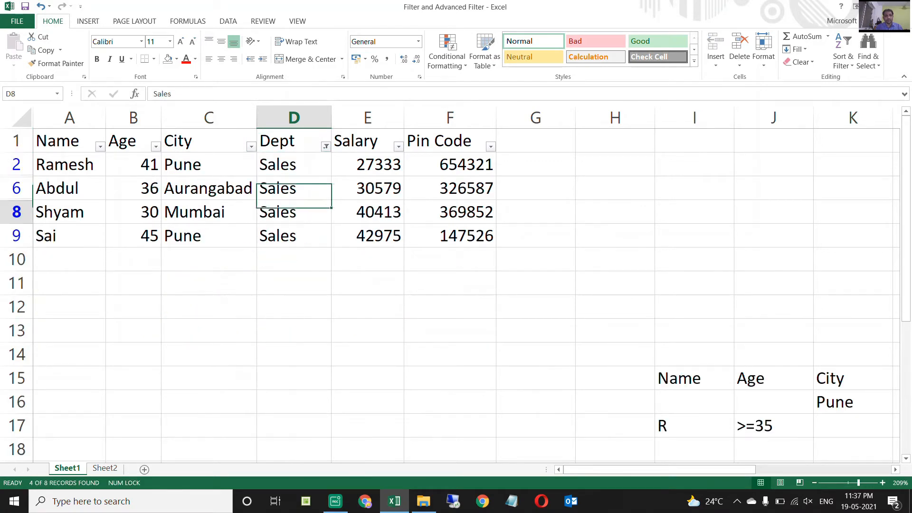
pyautogui.press('Up')
pyautogui.hotkey('shift', 'Left')
pyautogui.hotkey('shift', 'Down')
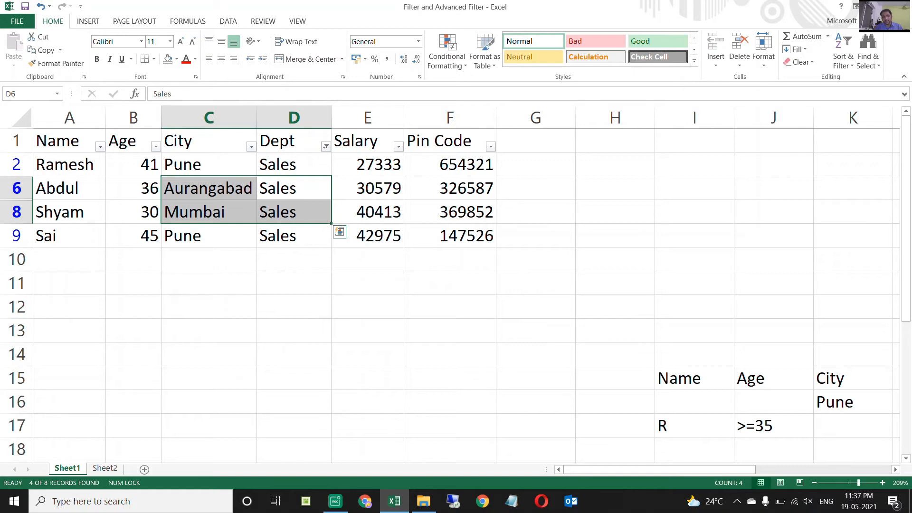
pyautogui.hotkey('ctrl', 'Up')
pyautogui.hotkey('alt', 'Down')
pyautogui.press('c')
# Filter the City column from its header cell C1 so only Pune rows remain.
pyautogui.press('Left')
pyautogui.hotkey('alt', 'Down')
pyautogui.press('Down')
pyautogui.press('Down')
pyautogui.press('Down')
pyautogui.press('Down')
pyautogui.press('Down')
pyautogui.press('Down')
pyautogui.press('Down')
pyautogui.press('Down')
pyautogui.press('Up')
pyautogui.press('space')
pyautogui.press('Down')
pyautogui.press('Down')
pyautogui.press('Down')
pyautogui.press('Down')
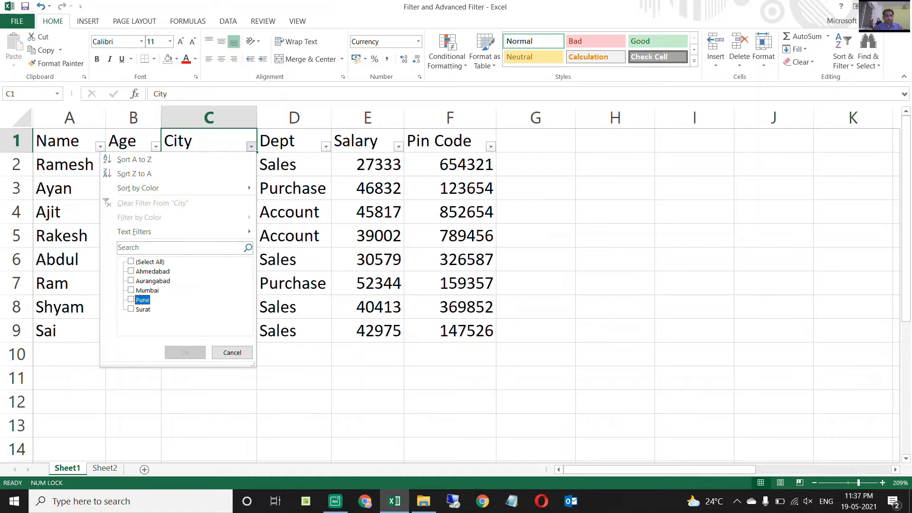
pyautogui.press('space')
pyautogui.press('Return')
# Clear the Pune filter from the City column.
pyautogui.press('Right')
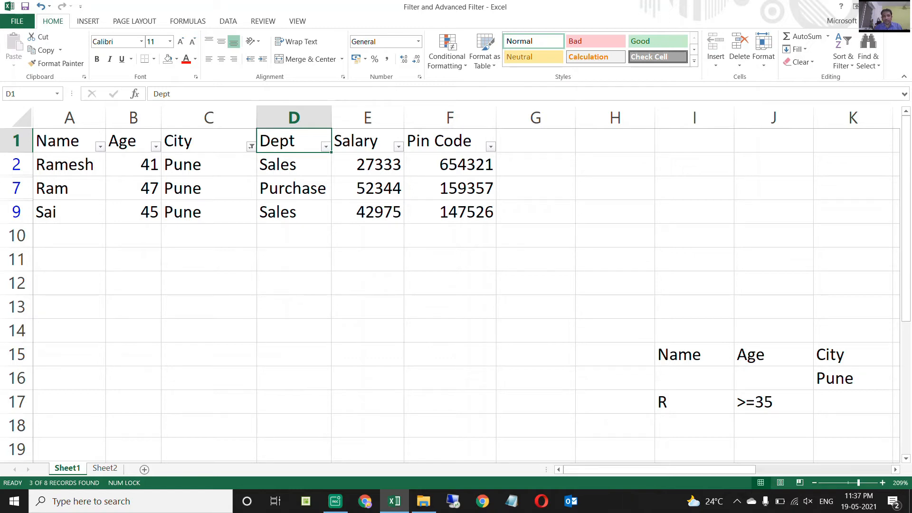
pyautogui.press('Left')
pyautogui.hotkey('alt', 'Down')
pyautogui.press('c')
# Filter the Dept column by deselecting all values and keeping only Sales.
pyautogui.press('Right')
pyautogui.hotkey('alt', 'Down')
pyautogui.press('Down')
pyautogui.press('Down')
pyautogui.press('Down')
pyautogui.press('Down')
pyautogui.press('Down')
pyautogui.press('Down')
pyautogui.press('Down')
pyautogui.press('Down')
pyautogui.press('Up')
pyautogui.press('space')
pyautogui.press('Down')
pyautogui.press('Down')
# Examine the City entries of the filtered Sales rows.
pyautogui.press('Down')
pyautogui.press('space')
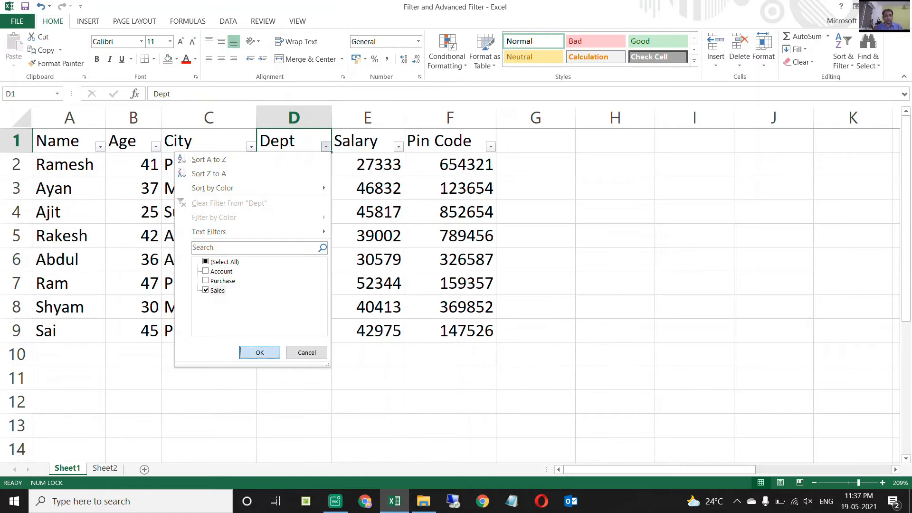
pyautogui.press('Return')
pyautogui.press('Down')
pyautogui.press('Left')
pyautogui.press('Down')
pyautogui.press('Down')
pyautogui.press('Down')
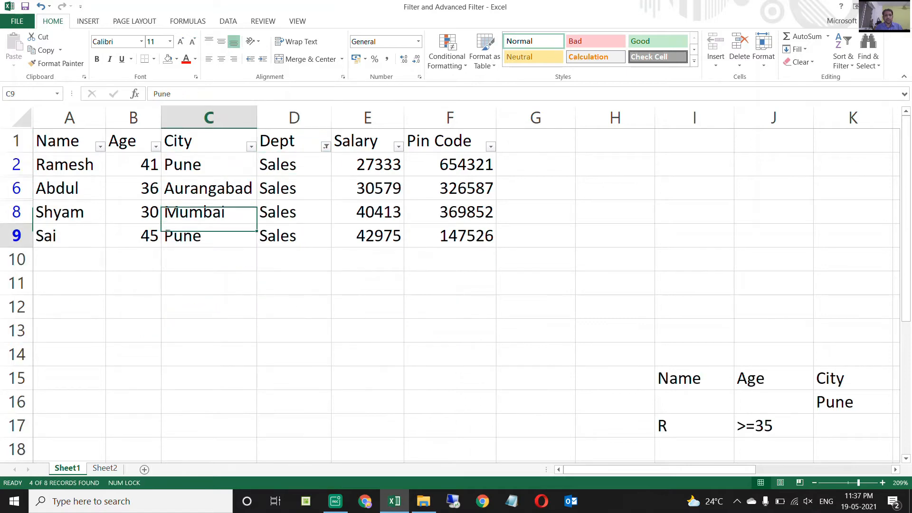
pyautogui.press('Up')
pyautogui.press('Up')
pyautogui.press('Down')
pyautogui.press('Down')
pyautogui.press('Down')
pyautogui.press('Up')
pyautogui.press('Up')
pyautogui.press('Up')
pyautogui.press('Up')
pyautogui.press('Up')
# Clear the filter from the Dept column.
pyautogui.press('Right')
pyautogui.hotkey('alt', 'Down')
pyautogui.press('c')
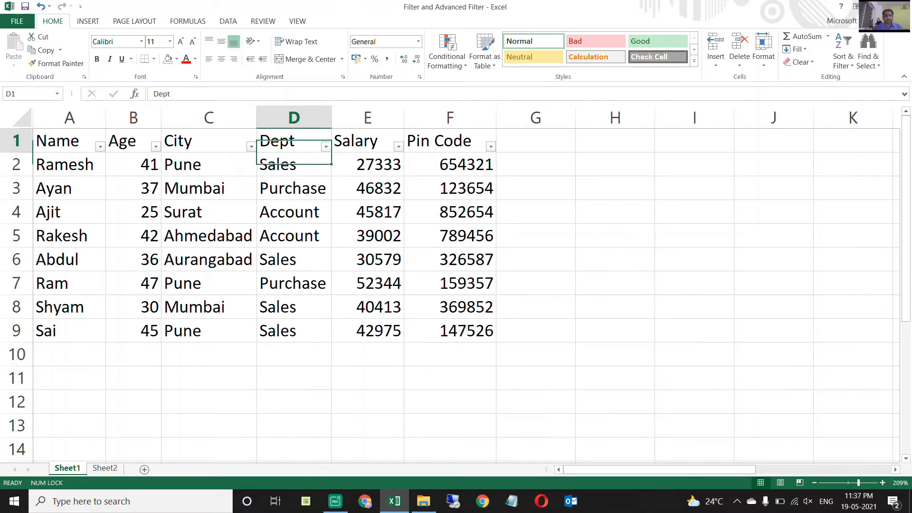
# Examine the City and Dept combinations in the unfiltered table rows.
pyautogui.press('Left')
pyautogui.press('Down')
pyautogui.press('Down')
pyautogui.press('Down')
pyautogui.press('Down')
pyautogui.press('Down')
pyautogui.press('Down')
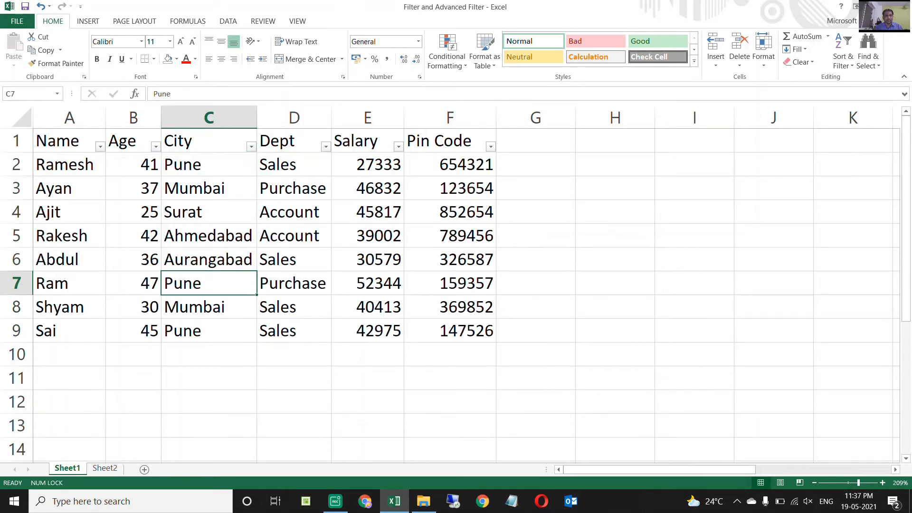
pyautogui.hotkey('ctrl', 'Up')
pyautogui.press('Down')
pyautogui.press('Down')
pyautogui.press('Down')
pyautogui.press('Down')
pyautogui.press('Down')
pyautogui.press('Down')
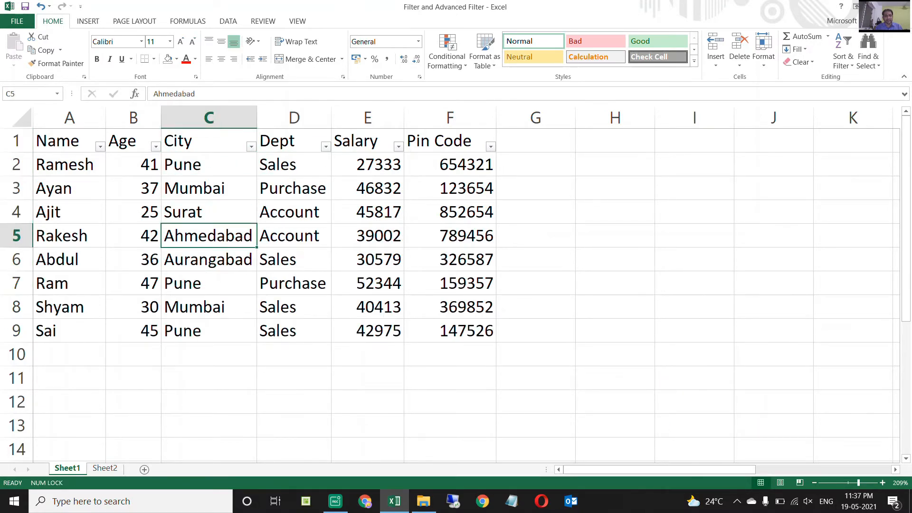
pyautogui.hotkey('shift', 'Right')
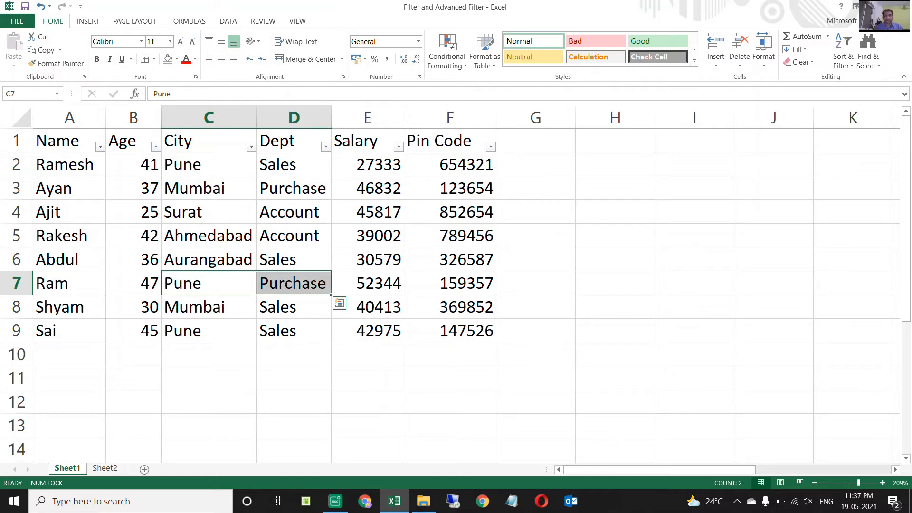
pyautogui.hotkey('ctrl', 'Up')
pyautogui.press('Down')
pyautogui.press('Right')
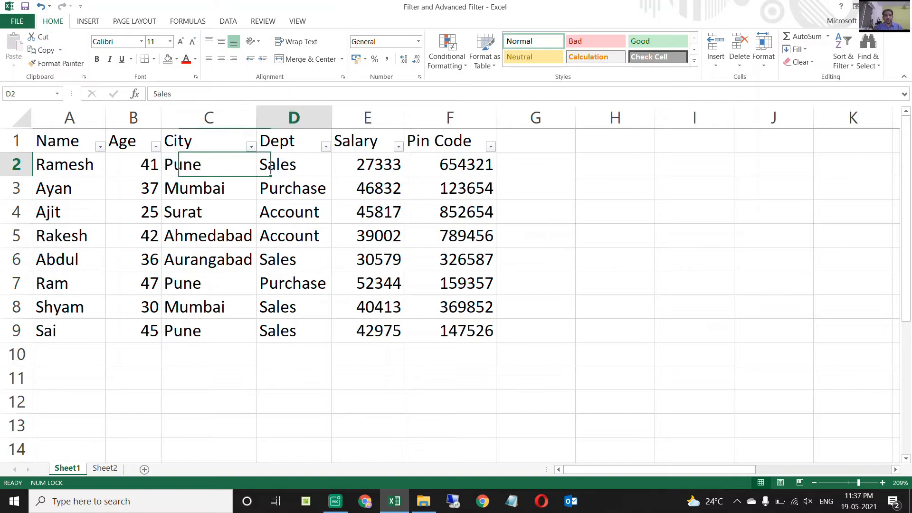
pyautogui.press('Up')
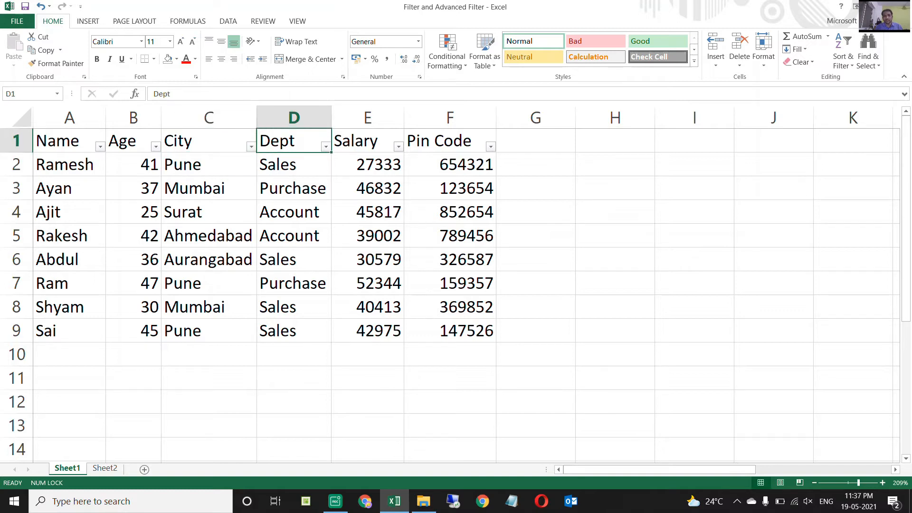
# Filter the City column by deselecting all values and keeping only Pune.
pyautogui.press('Left')
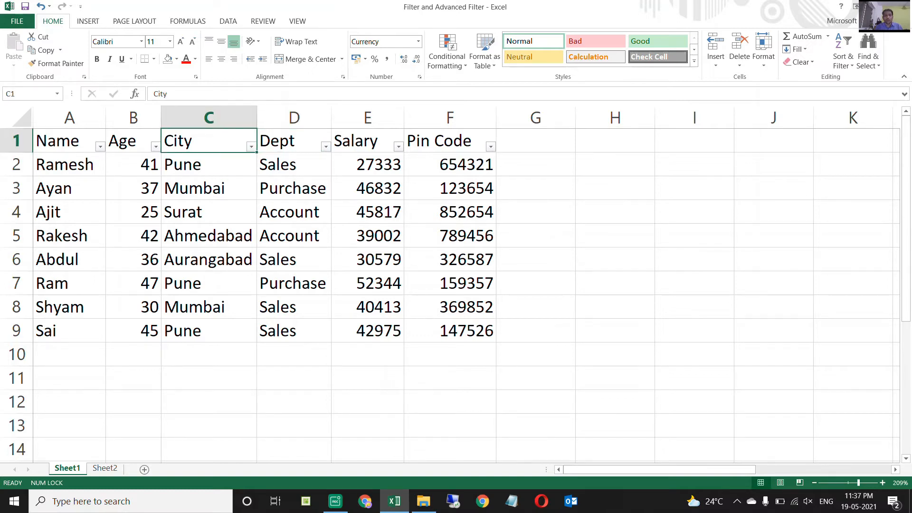
pyautogui.hotkey('alt', 'Down')
pyautogui.press('Tab')
pyautogui.press('space')
pyautogui.press('Down')
pyautogui.press('Down')
pyautogui.press('Down')
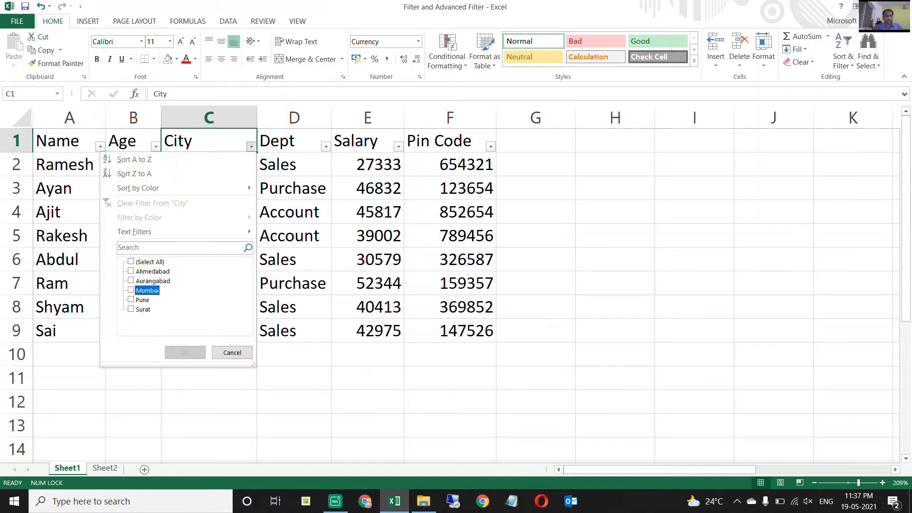
pyautogui.press('Down')
pyautogui.press('space')
pyautogui.press('Return')
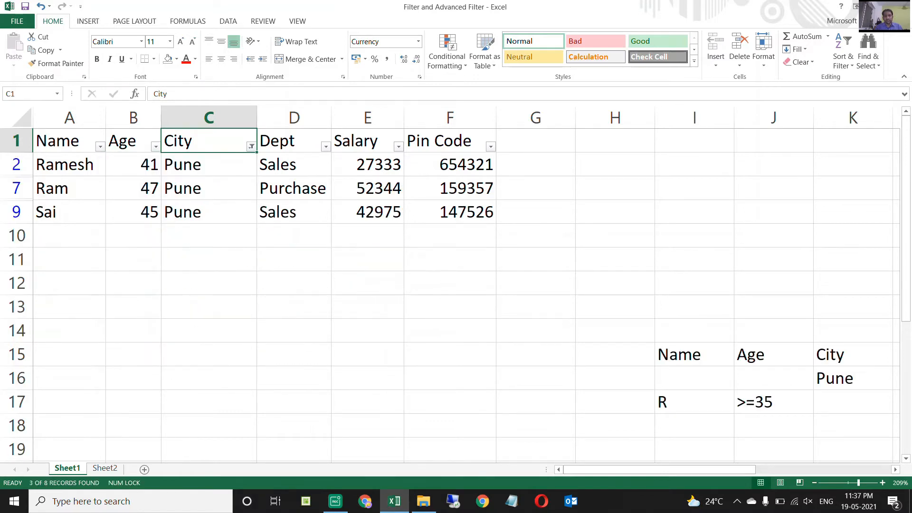
# Examine the City, Dept and Salary entries of the filtered Pune rows.
pyautogui.press('Down')
pyautogui.press('Right')
pyautogui.press('Right')
pyautogui.press('Right')
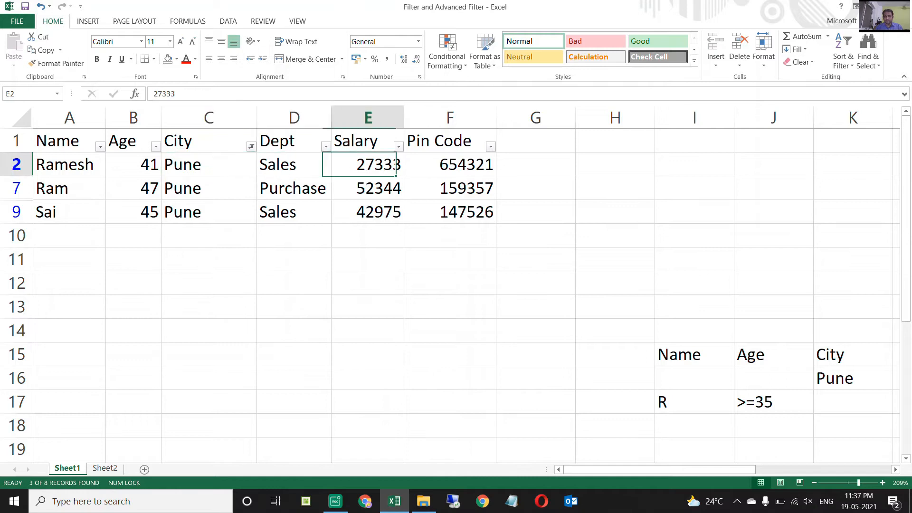
pyautogui.press('Left')
pyautogui.press('Left')
pyautogui.press('Left')
pyautogui.press('Down')
pyautogui.press('Down')
pyautogui.press('Up')
pyautogui.press('Up')
pyautogui.press('Down')
pyautogui.press('Down')
pyautogui.press('Up')
pyautogui.press('Up')
pyautogui.press('Up')
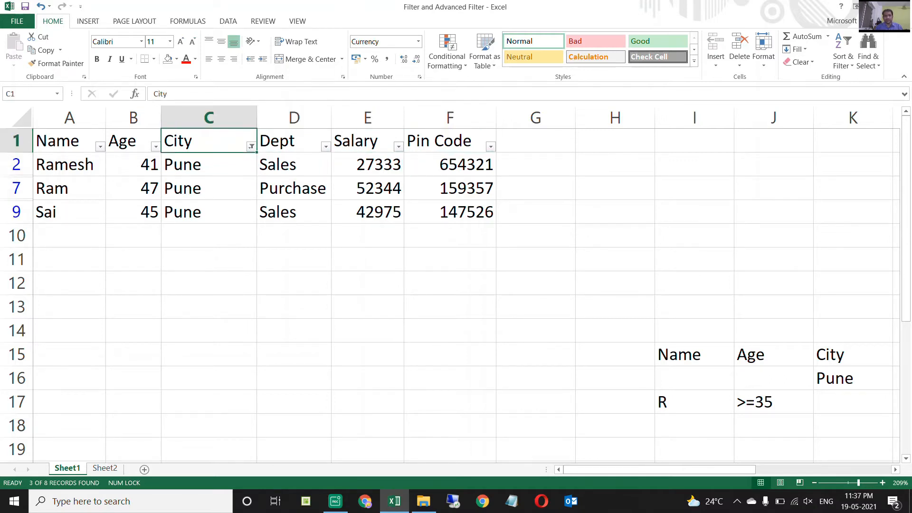
# Clear the filter from the City column to show all rows again.
pyautogui.hotkey('alt', 'Down')
pyautogui.press('c')
pyautogui.press('Down')
pyautogui.press('Up')
# Filter the Dept column from its header cell D1 to keep only the Sales rows.
pyautogui.press('Right')
pyautogui.hotkey('alt', 'Down')
pyautogui.press('Down')
pyautogui.press('Down')
pyautogui.press('Down')
pyautogui.press('Down')
pyautogui.press('Down')
pyautogui.press('Down')
pyautogui.press('Down')
pyautogui.press('space')
pyautogui.press('Down')
pyautogui.press('space')
pyautogui.press('Return')
# Examine which of the filtered Sales rows belong to cities other than Pune.
pyautogui.press('Down')
pyautogui.press('Down')
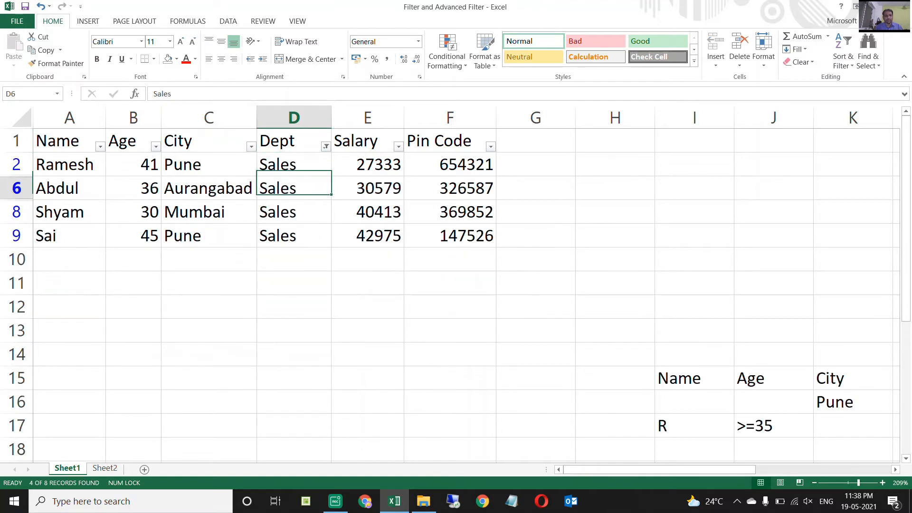
pyautogui.press('Left')
pyautogui.press('Up')
pyautogui.press('Down')
pyautogui.press('Right')
pyautogui.hotkey('shift', 'Down')
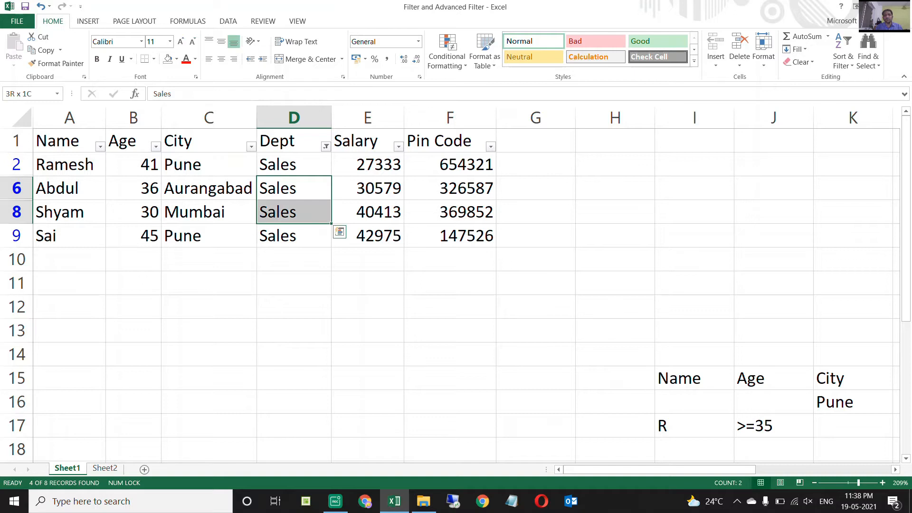
pyautogui.hotkey('shift', 'space')
pyautogui.press('Up')
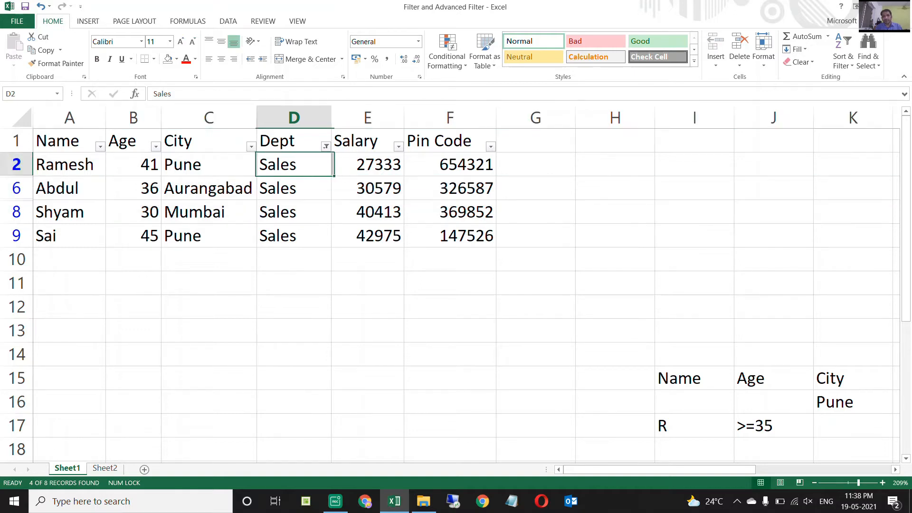
# Clear the Sales filter from the Dept column to show all employee rows again.
pyautogui.press('Up')
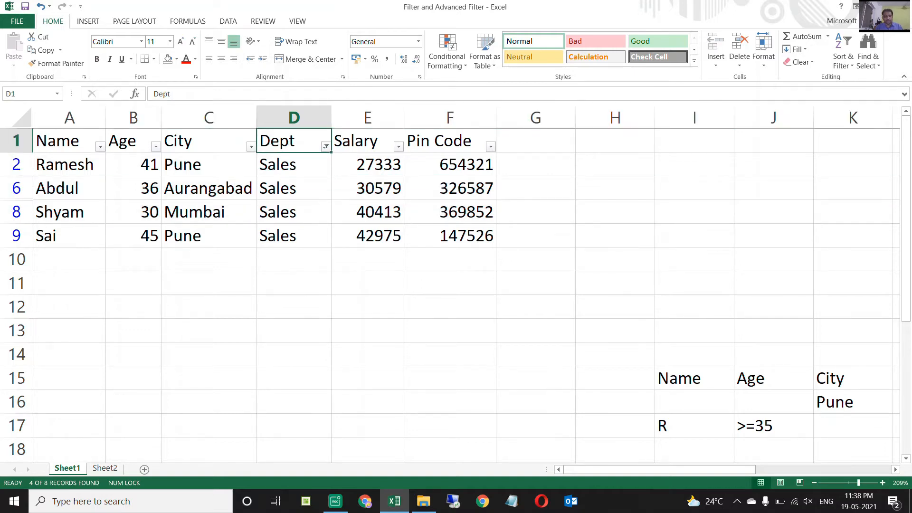
pyautogui.hotkey('alt', 'a')
pyautogui.press('c')
pyautogui.press('Down')
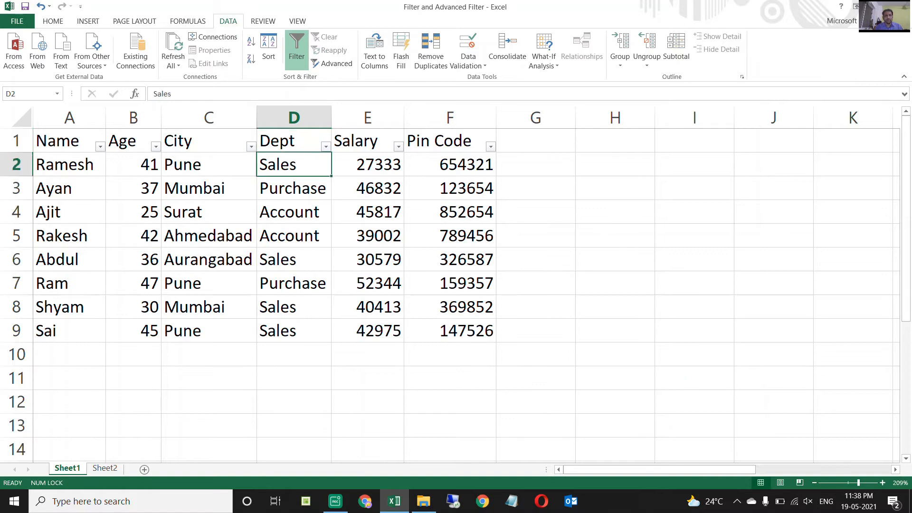
# Examine the City and Dept headers and their entries in the unfiltered employee table.
pyautogui.press('Left')
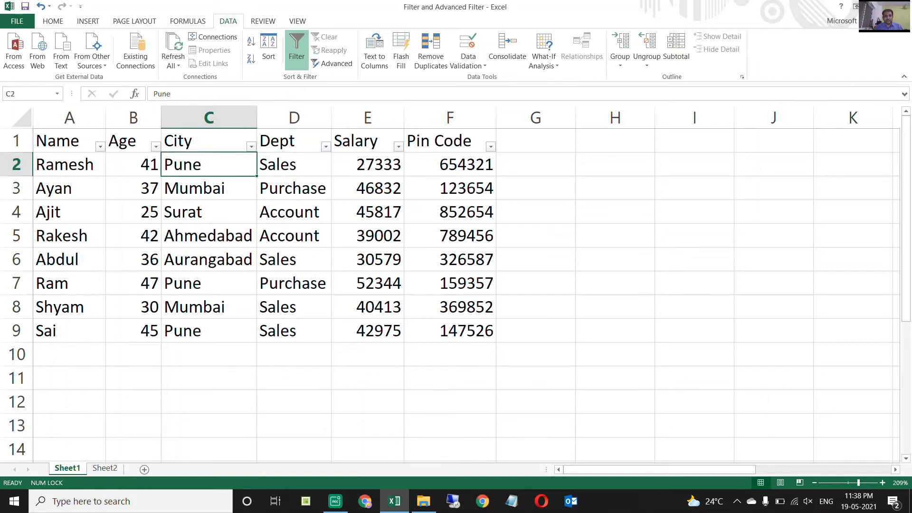
pyautogui.press('Up')
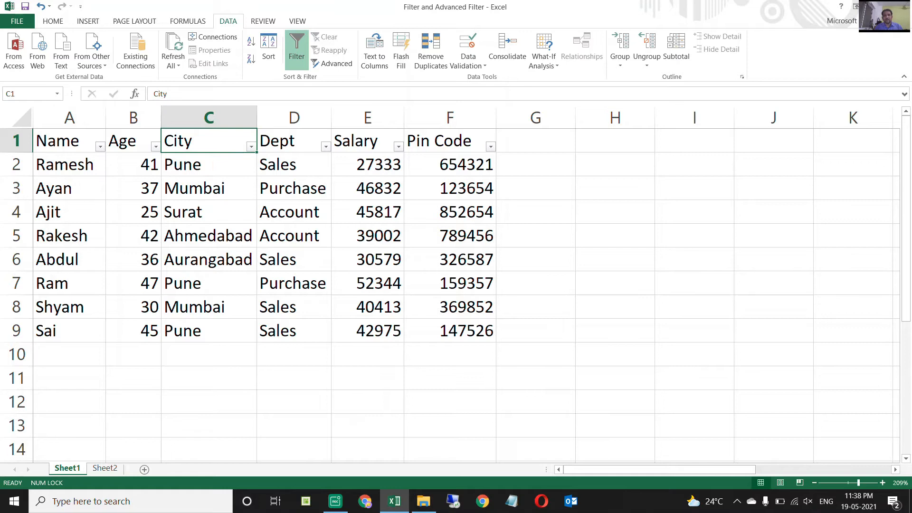
pyautogui.press('Down')
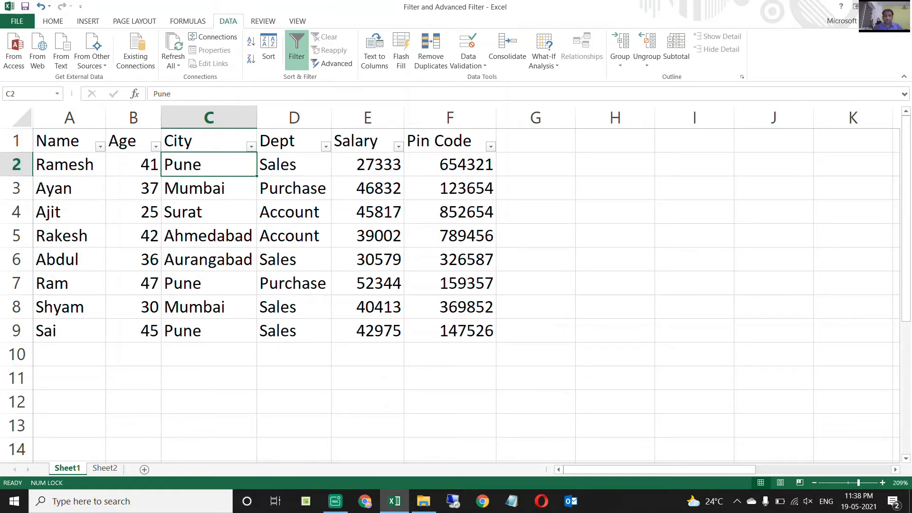
pyautogui.press('Up')
pyautogui.press('Right')
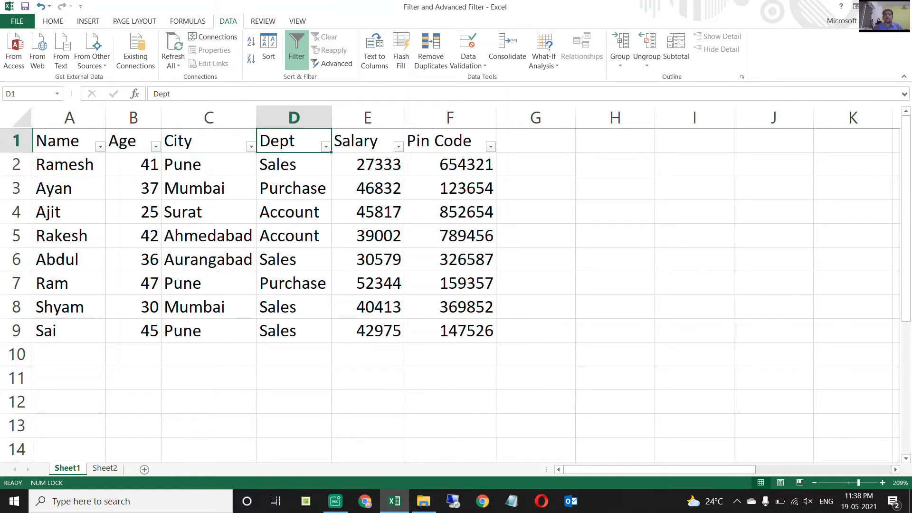
pyautogui.press('Down')
pyautogui.press('Down')
pyautogui.press('Down')
pyautogui.press('Down')
pyautogui.press('Down')
pyautogui.press('Up')
pyautogui.press('Up')
pyautogui.press('Up')
pyautogui.press('Up')
pyautogui.press('Up')
pyautogui.press('Left')
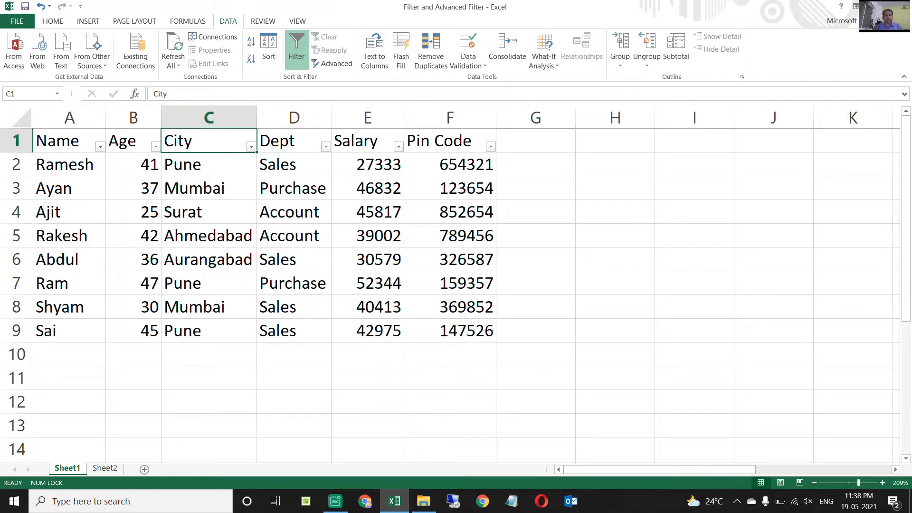
pyautogui.press('Left')
pyautogui.press('Left')
pyautogui.hotkey('shift', 'Right')
pyautogui.hotkey('shift', 'Right')
pyautogui.hotkey('shift', 'Right')
pyautogui.hotkey('shift', 'Right')
pyautogui.hotkey('shift', 'Right')
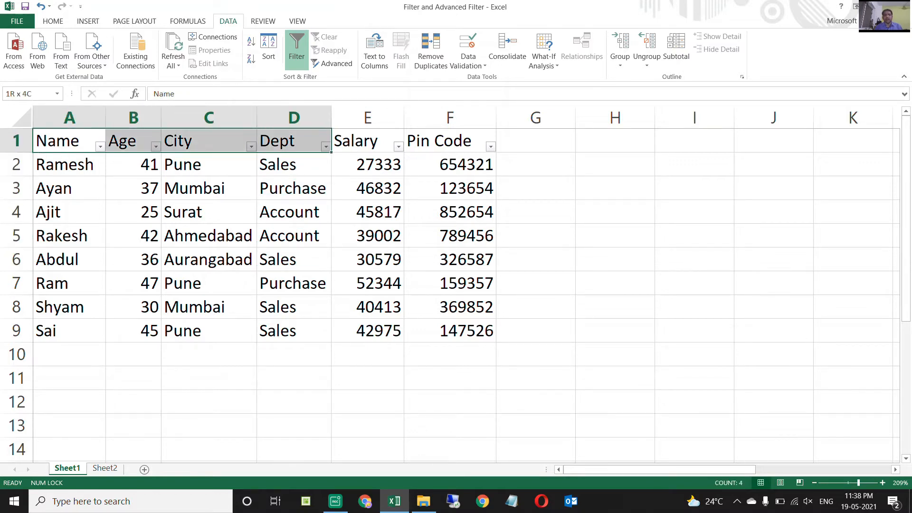
# Copy the City and Dept headers from C1:D1 into I1:J1 to head a criteria range.
pyautogui.press('Right')
pyautogui.press('Right')
pyautogui.hotkey('shift', 'Right')
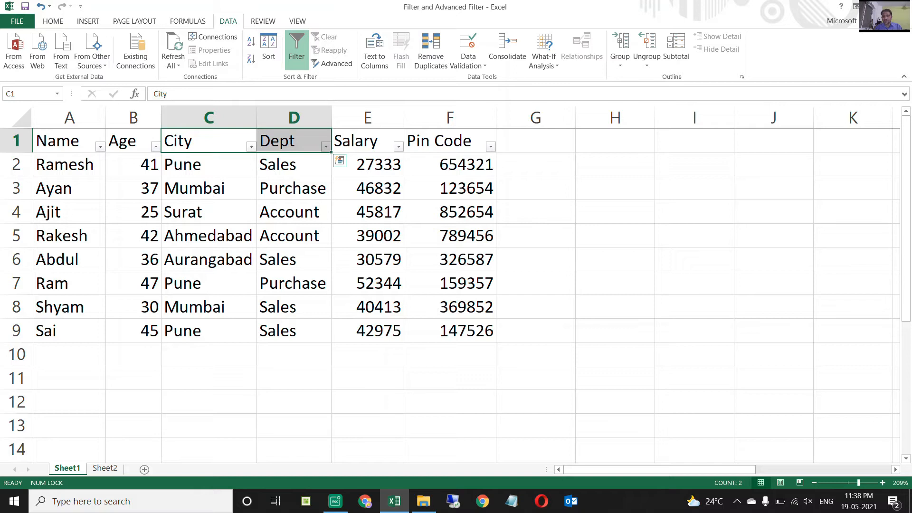
pyautogui.hotkey('ctrl', 'c')
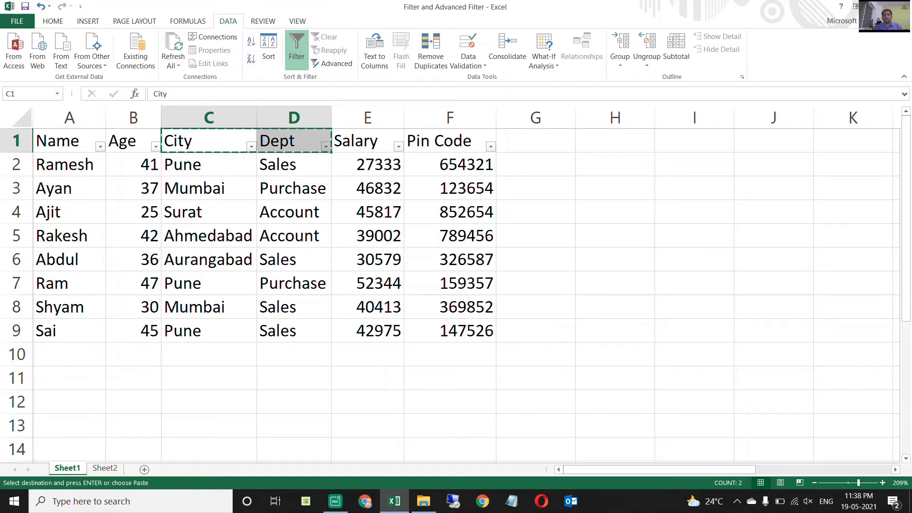
pyautogui.press('Right')
pyautogui.press('Right')
pyautogui.press('Right')
pyautogui.press('Right')
pyautogui.press('Right')
pyautogui.press('Right')
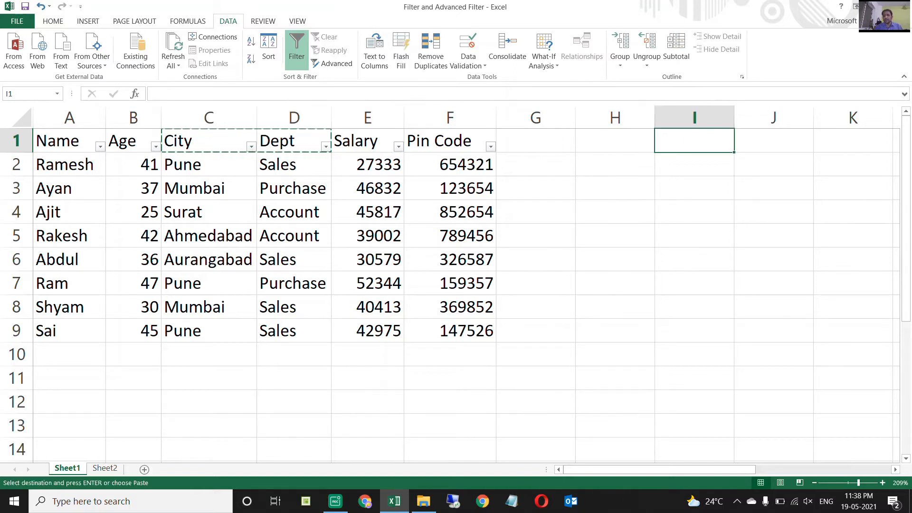
pyautogui.press('Return')
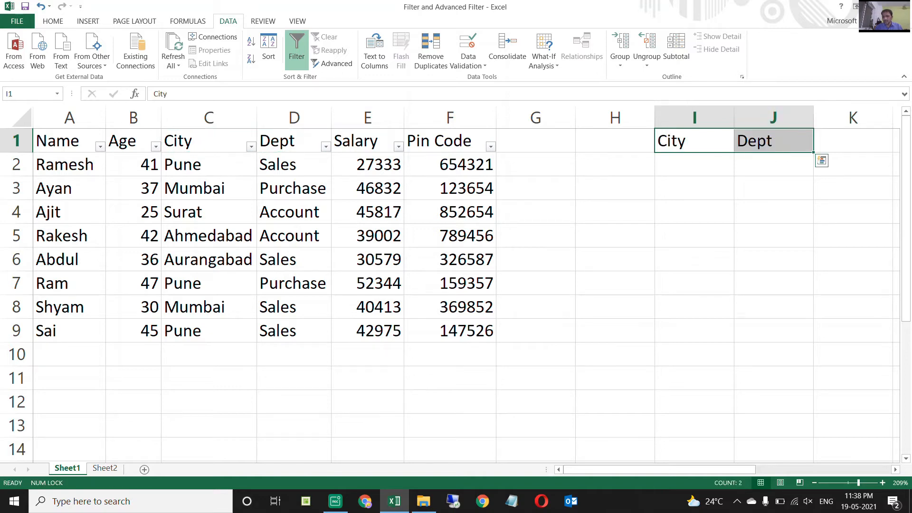
# Enter the criteria Pune in I2 under City and Sales in J3 under Dept, on separate rows.
pyautogui.press('Down')
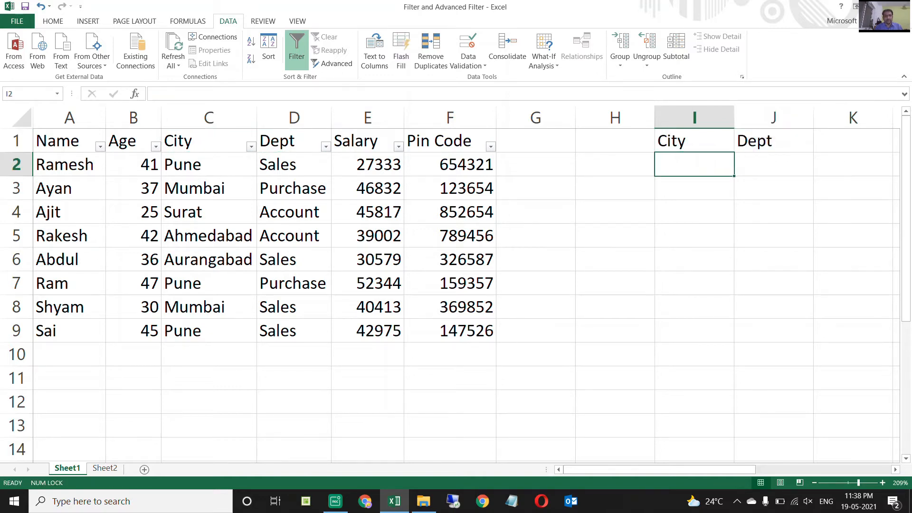
pyautogui.write('Pune')
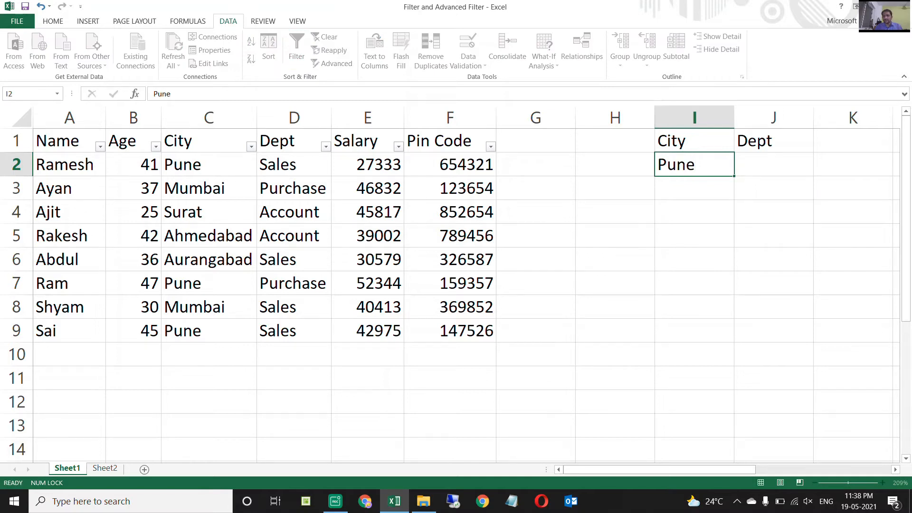
pyautogui.press('Tab')
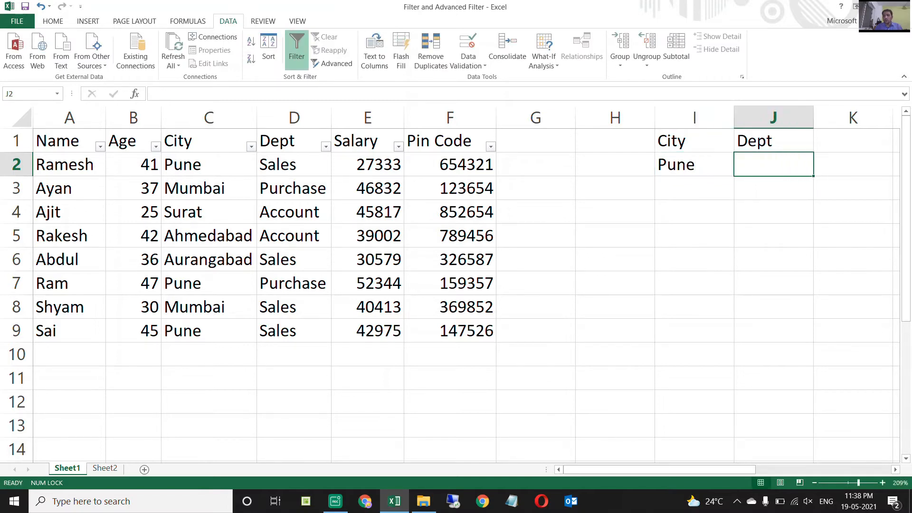
pyautogui.press('Down')
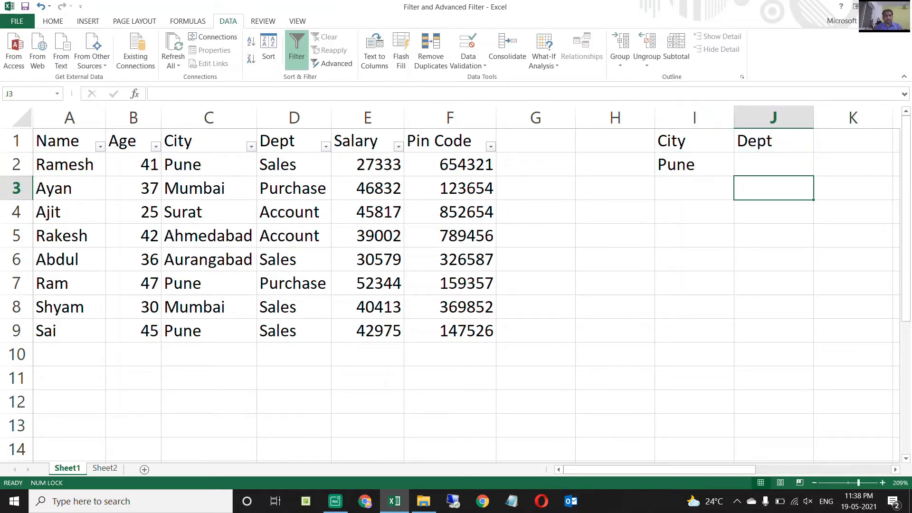
pyautogui.write('Sales')
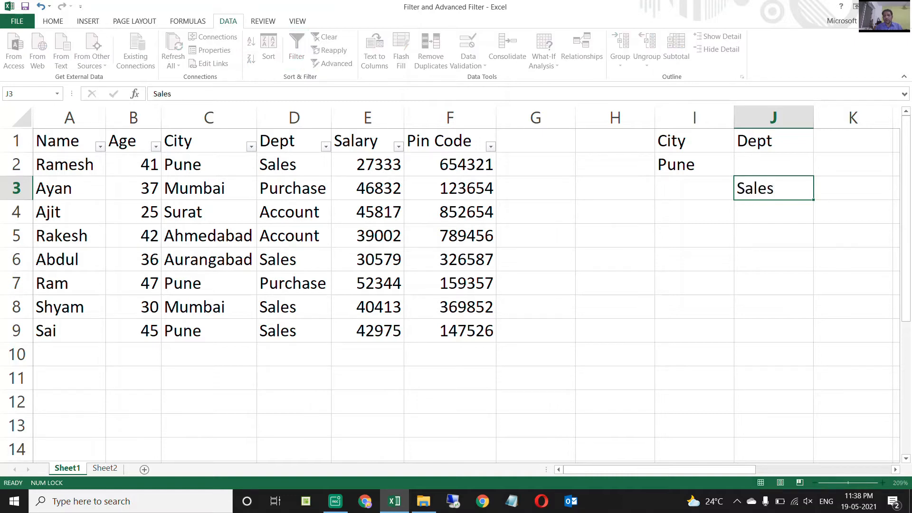
# Review how the City and Dept criteria are arranged on separate rows in I2:J3.
pyautogui.press('Up')
pyautogui.press('Left')
pyautogui.hotkey('shift', 'Down')
pyautogui.hotkey('shift', 'Right')
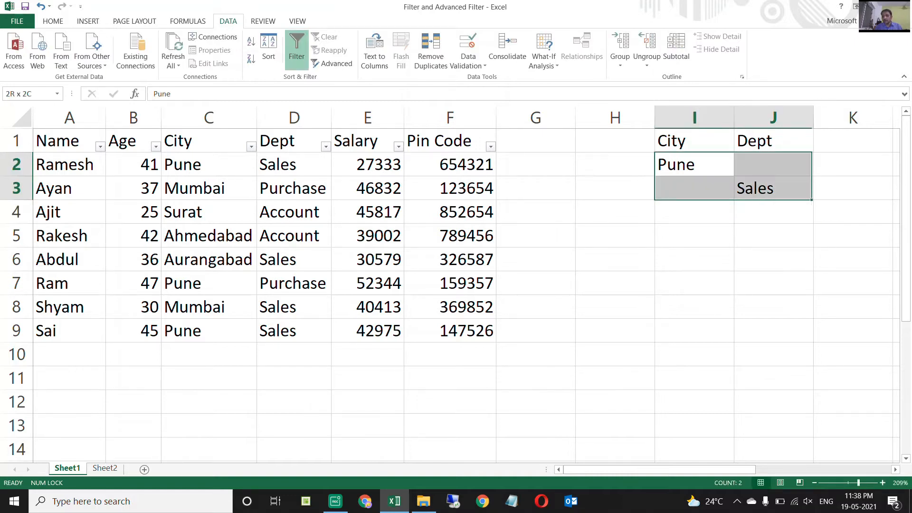
pyautogui.press('Down')
pyautogui.press('Down')
pyautogui.press('Down')
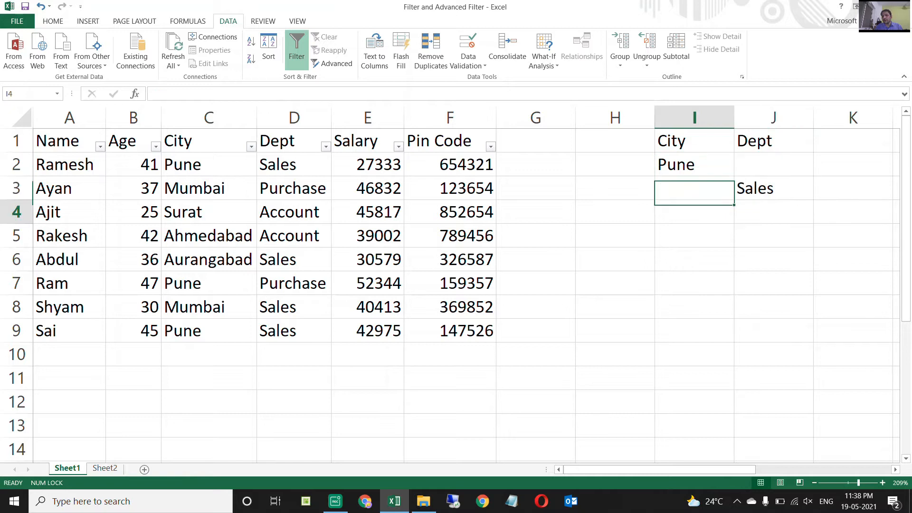
pyautogui.press('Up')
pyautogui.press('Up')
pyautogui.press('Up')
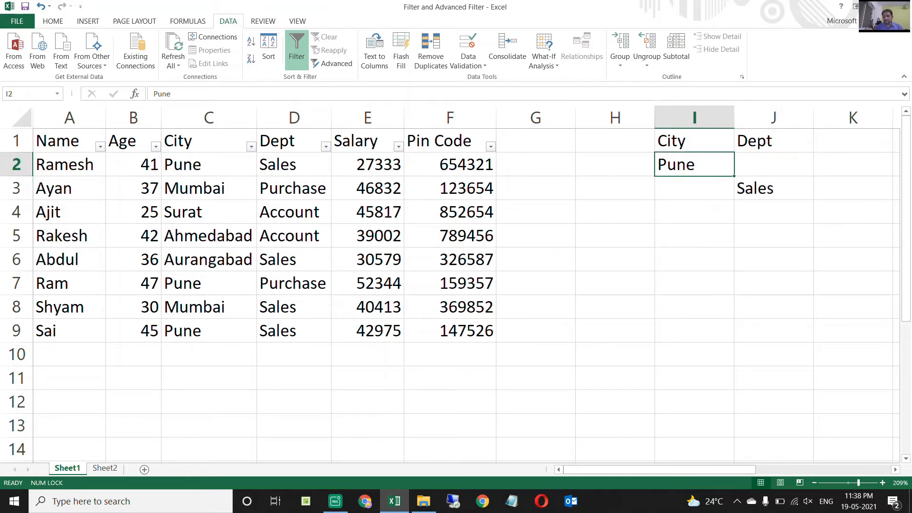
# Enter the label OR in cell I5 below the criteria and make it bold.
pyautogui.press('Down')
pyautogui.press('Down')
pyautogui.press('Down')
pyautogui.write('OR')
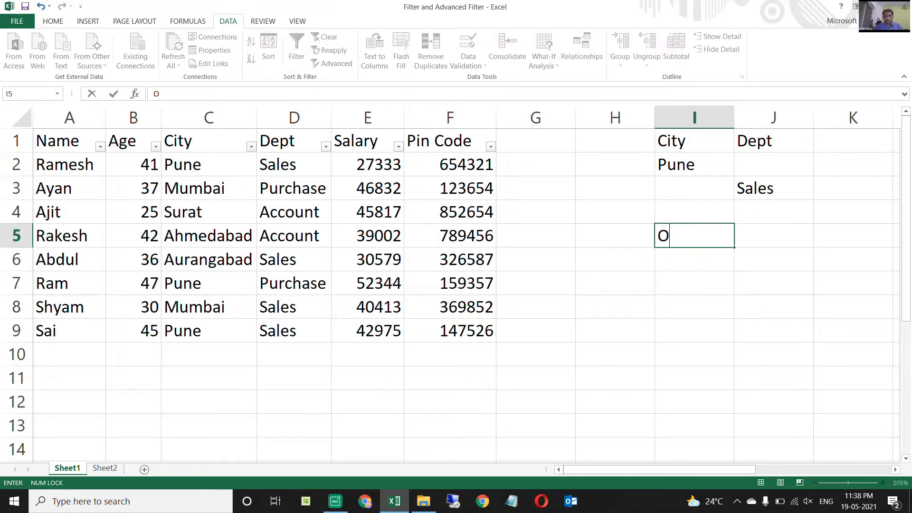
pyautogui.press('Return')
pyautogui.press('Up')
pyautogui.hotkey('ctrl', 'b')
# Select the employee table A1:F9 and open the Advanced Filter for it.
pyautogui.press('Up')
pyautogui.press('Up')
pyautogui.press('Up')
pyautogui.press('Up')
pyautogui.press('Down')
pyautogui.press('Left')
pyautogui.press('Right')
pyautogui.press('Up')
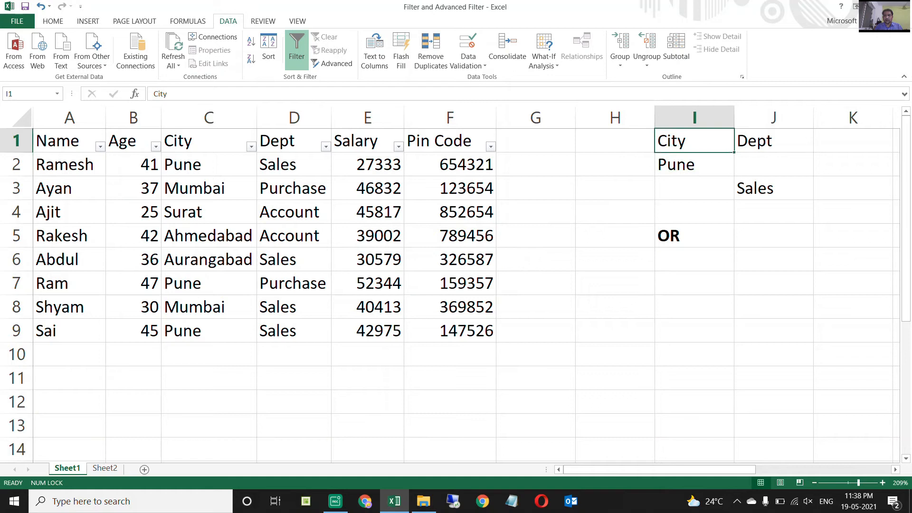
pyautogui.hotkey('ctrl', 'Left')
pyautogui.hotkey('ctrl', 'Left')
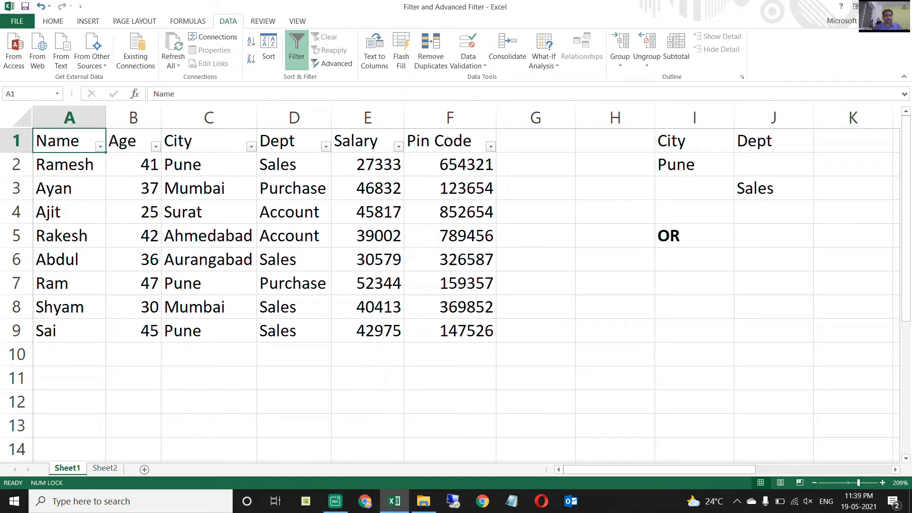
pyautogui.hotkey('shift', 'Right')
pyautogui.hotkey('shift', 'Right')
pyautogui.hotkey('shift', 'Right')
pyautogui.hotkey('shift', 'Right')
pyautogui.hotkey('shift', 'Right')
pyautogui.hotkey('ctrl', 'shift', 'Down')
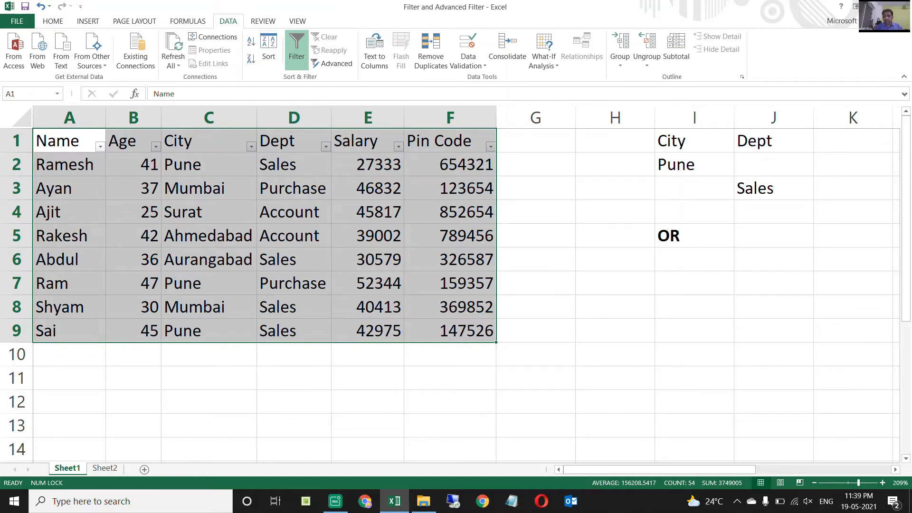
pyautogui.click(52, 21)
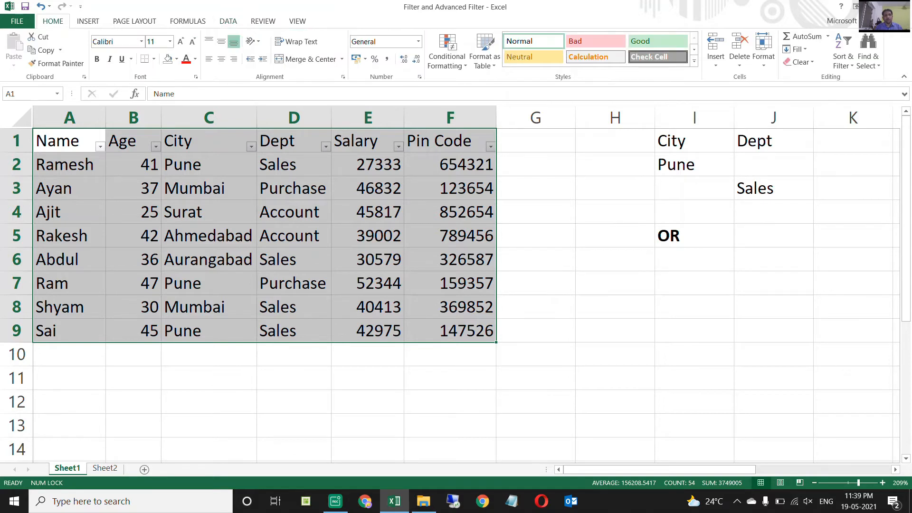
pyautogui.click(228, 22)
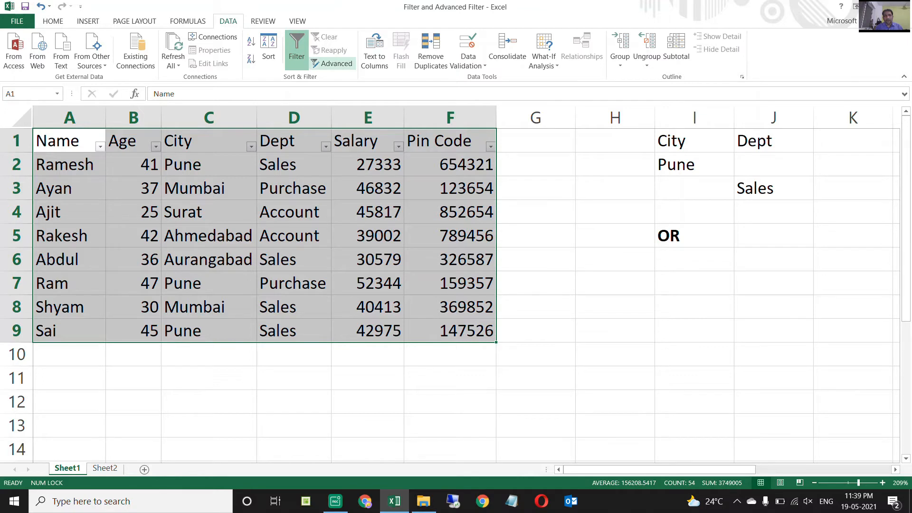
pyautogui.click(333, 63)
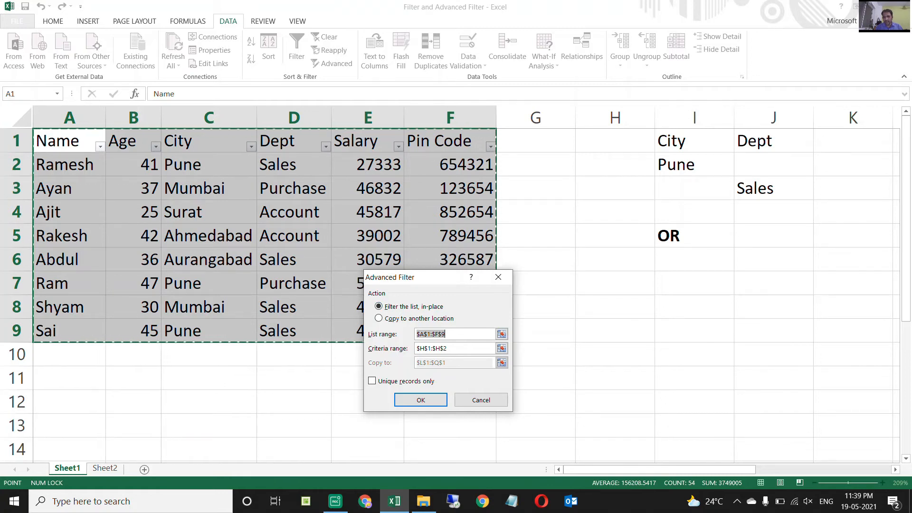
# Set the Advanced Filter's criteria range to I1:J3 and filter the list in place.
pyautogui.click(458, 349)
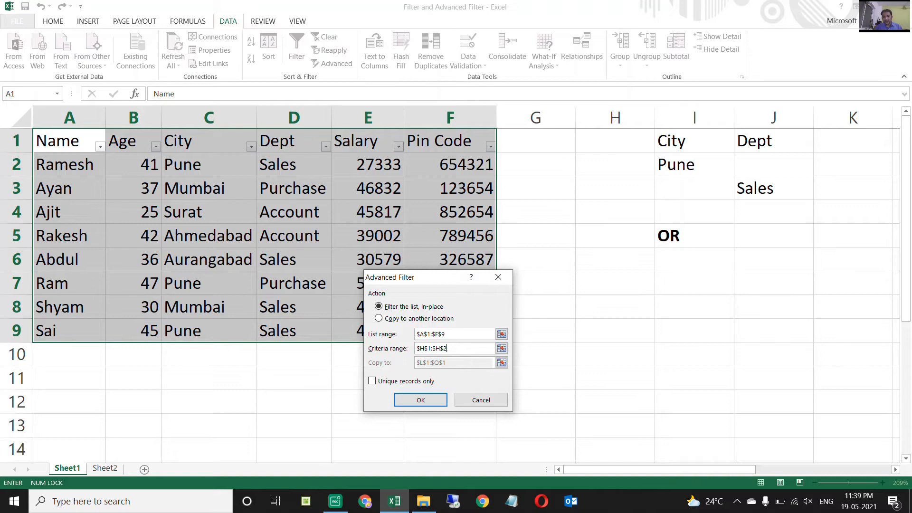
pyautogui.hotkey('shift', 'Home')
pyautogui.press('BackSpace')
pyautogui.moveTo(675, 143); pyautogui.dragTo(803, 190)
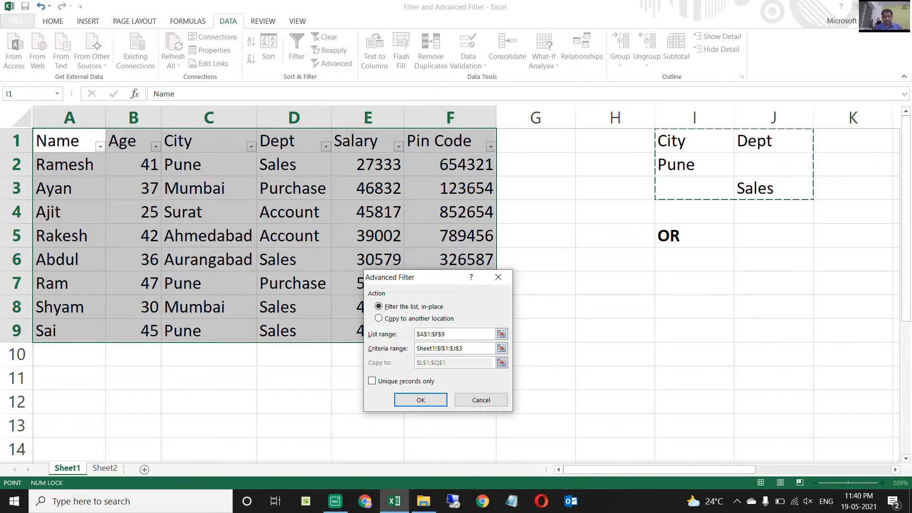
pyautogui.press('Return')
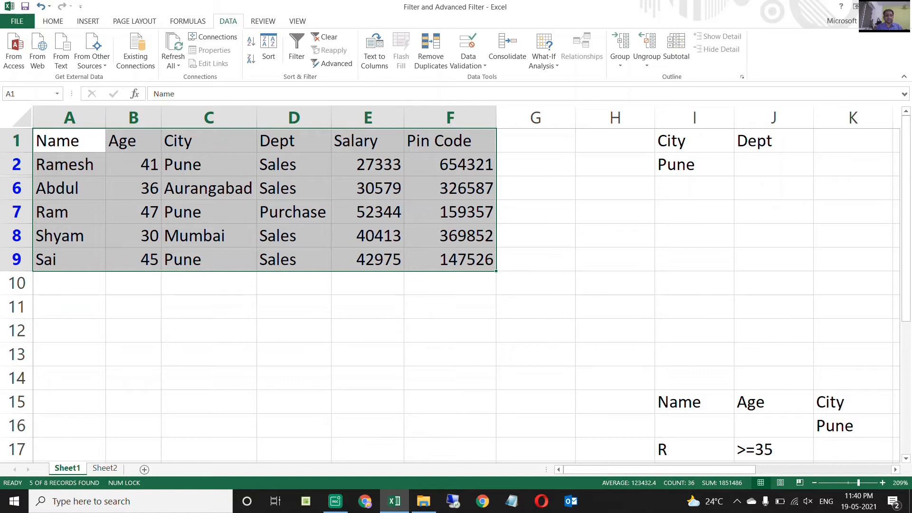
# Highlight the Pune cells C2, C7 and C9 in the filtered City column with a yellow fill.
pyautogui.click(209, 164)
pyautogui.keyDown('ctrl'); pyautogui.click(209, 212); pyautogui.keyUp('ctrl')
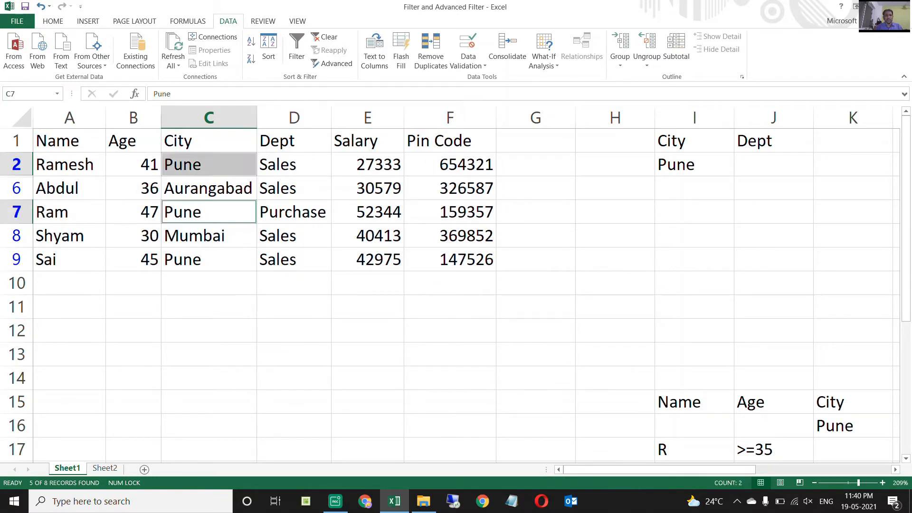
pyautogui.keyDown('ctrl'); pyautogui.click(209, 260); pyautogui.keyUp('ctrl')
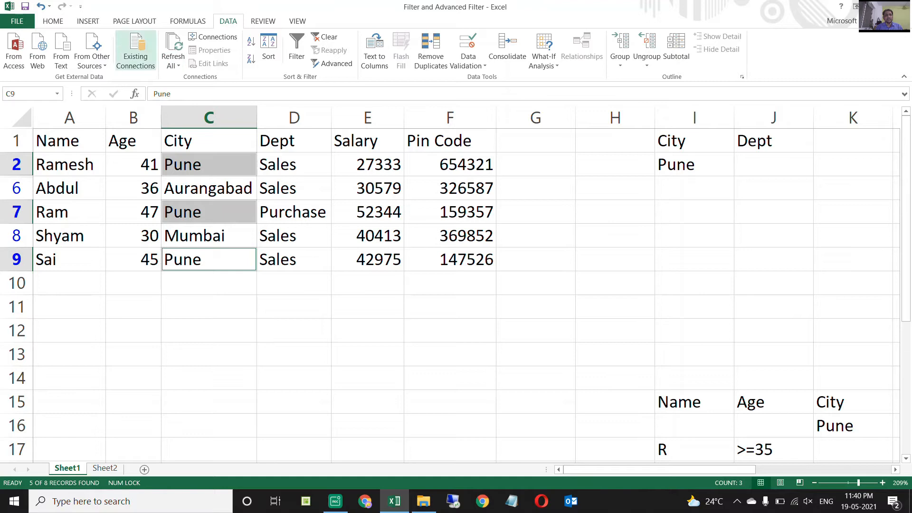
pyautogui.click(53, 21)
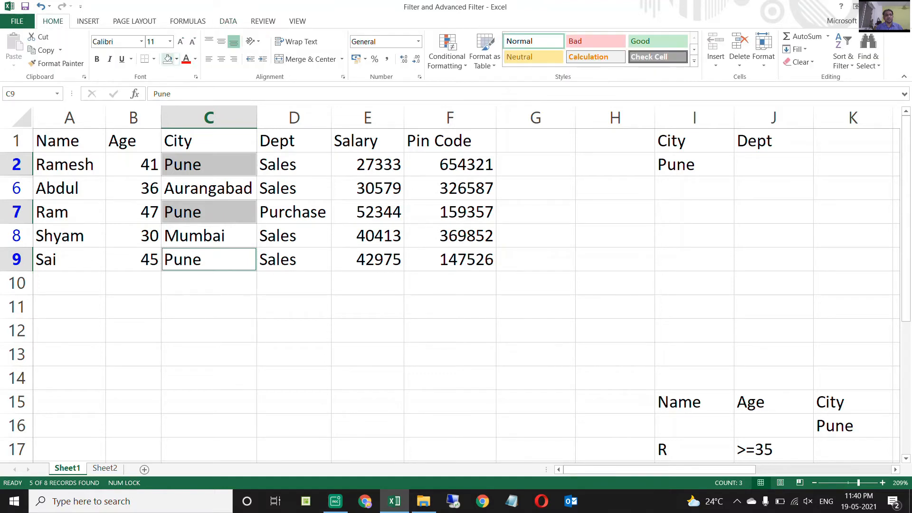
pyautogui.click(176, 59)
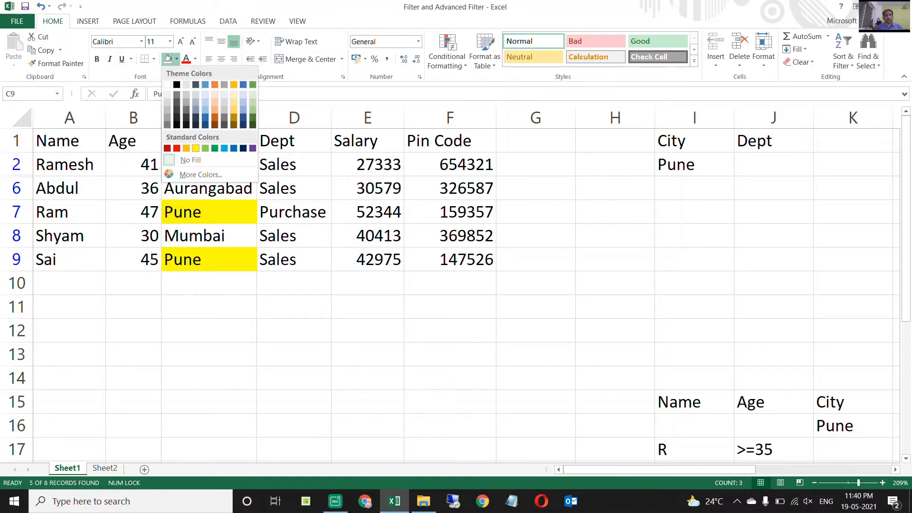
pyautogui.click(195, 148)
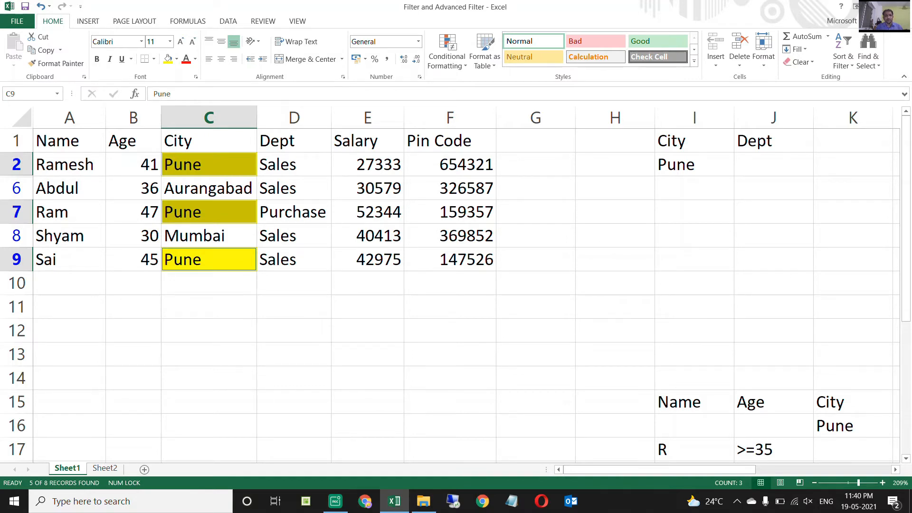
# Highlight the Sales cells D6 and D8 in the filtered Dept column with a yellow fill.
pyautogui.click(294, 164)
pyautogui.keyDown('ctrl'); pyautogui.click(294, 188); pyautogui.keyUp('ctrl')
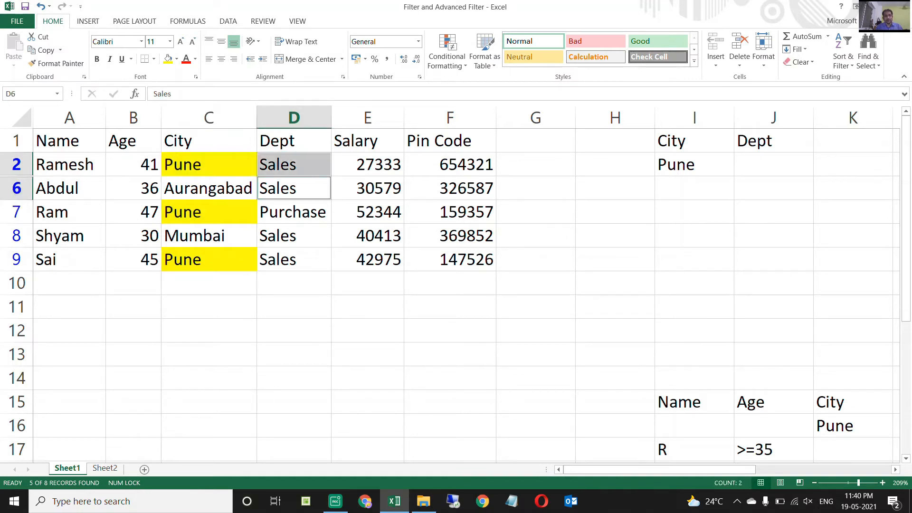
pyautogui.click(295, 236)
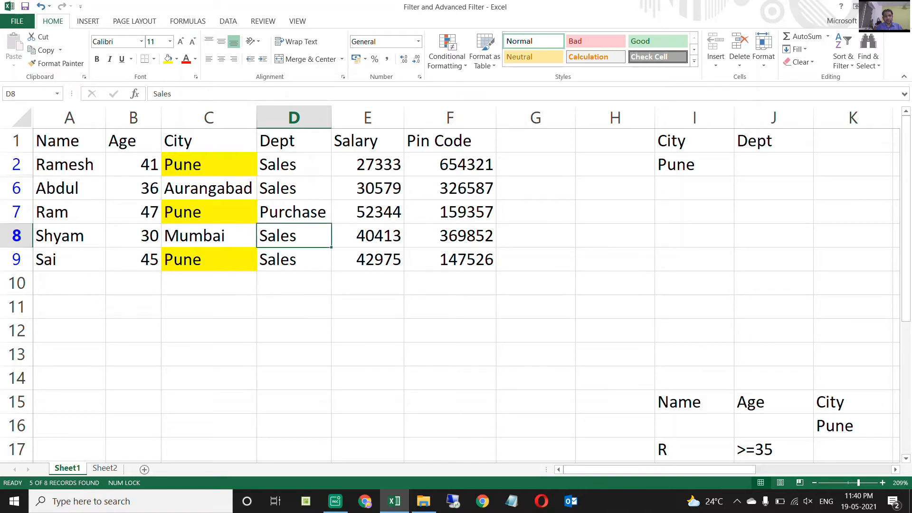
pyautogui.keyDown('ctrl'); pyautogui.click(294, 188); pyautogui.keyUp('ctrl')
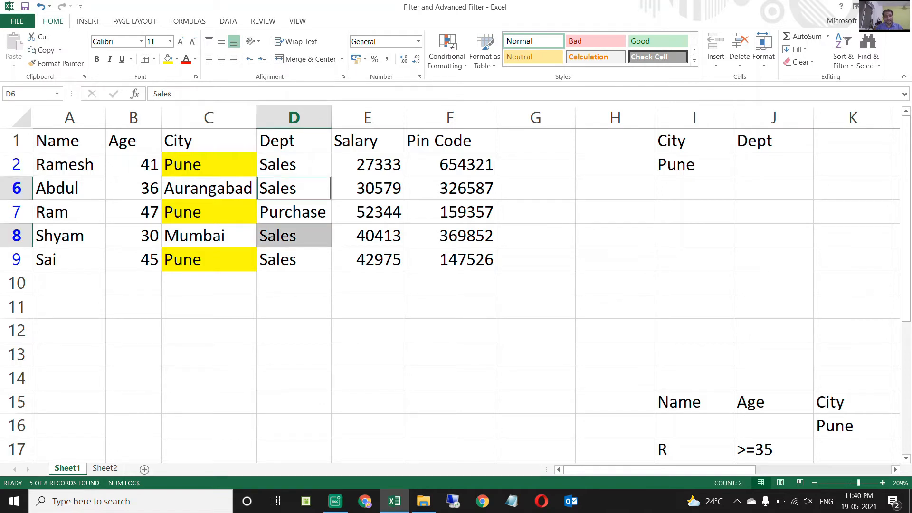
pyautogui.click(168, 59)
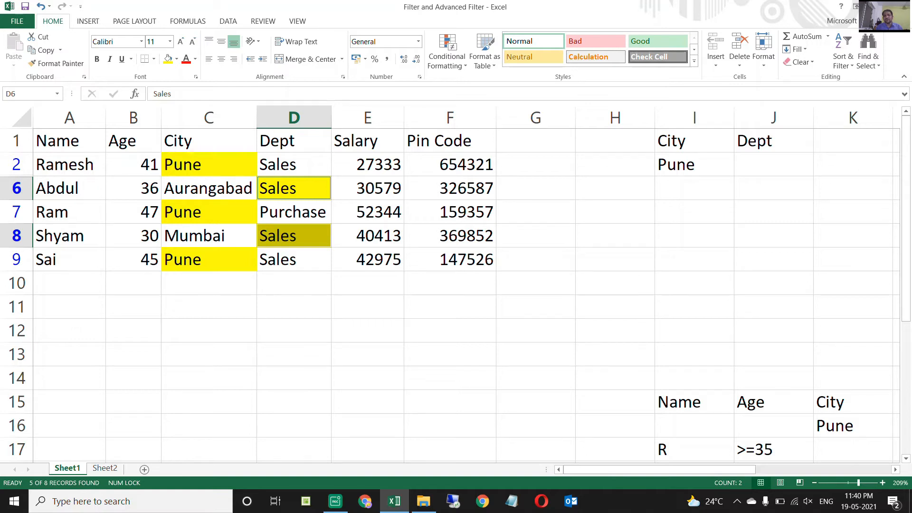
pyautogui.click(294, 188)
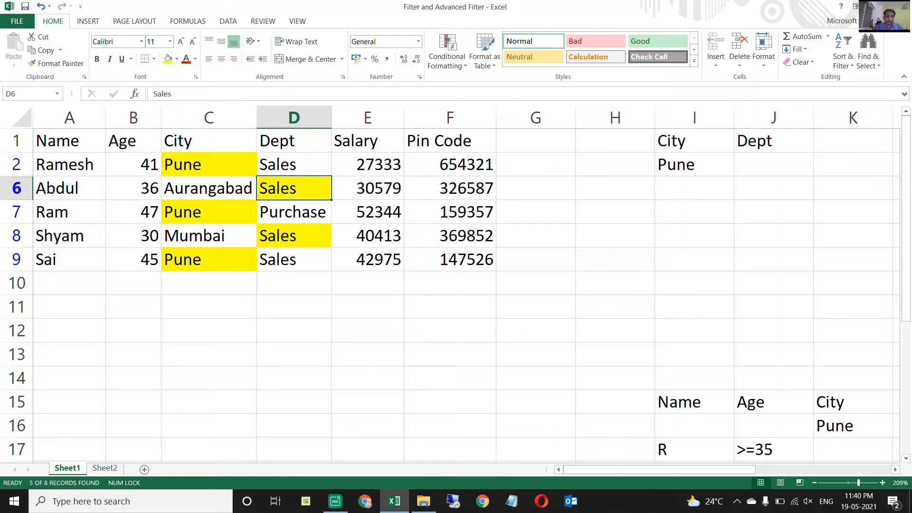
# Examine the City and Dept values of the filtered rows to see which criterion each row meets.
pyautogui.click(209, 141)
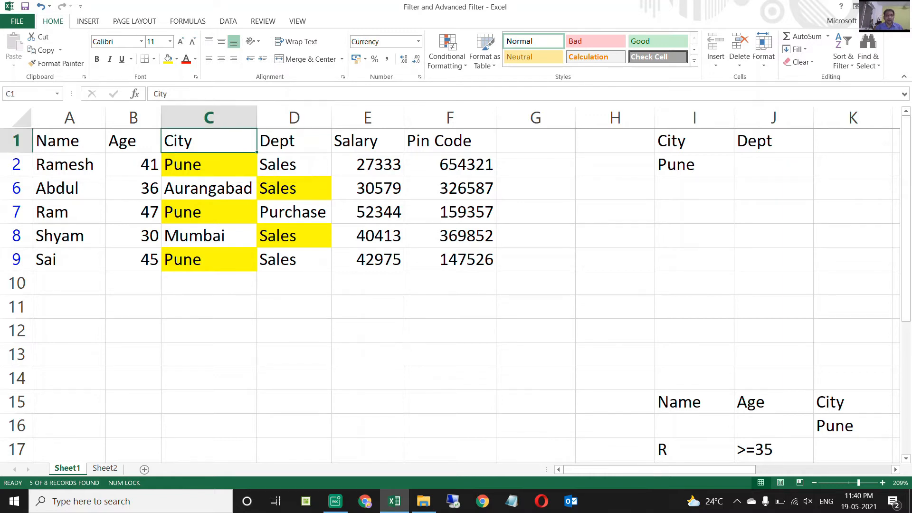
pyautogui.click(209, 165)
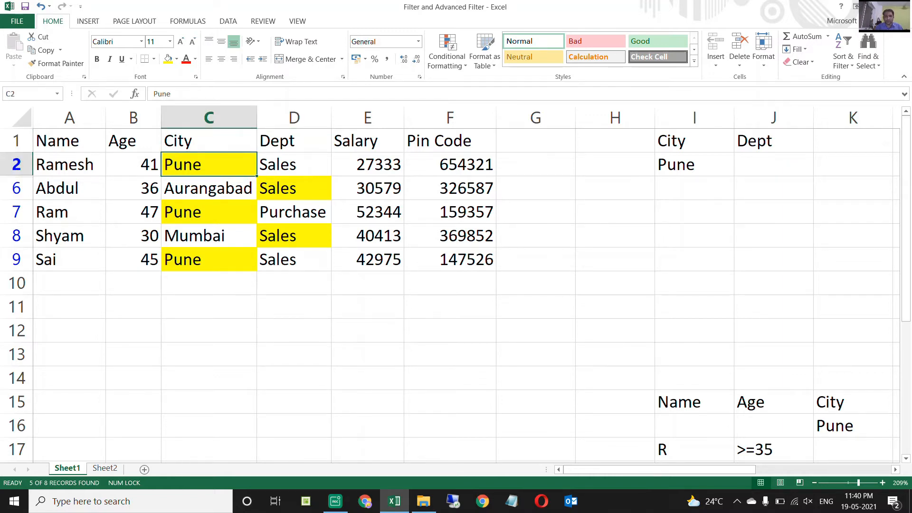
pyautogui.click(210, 188)
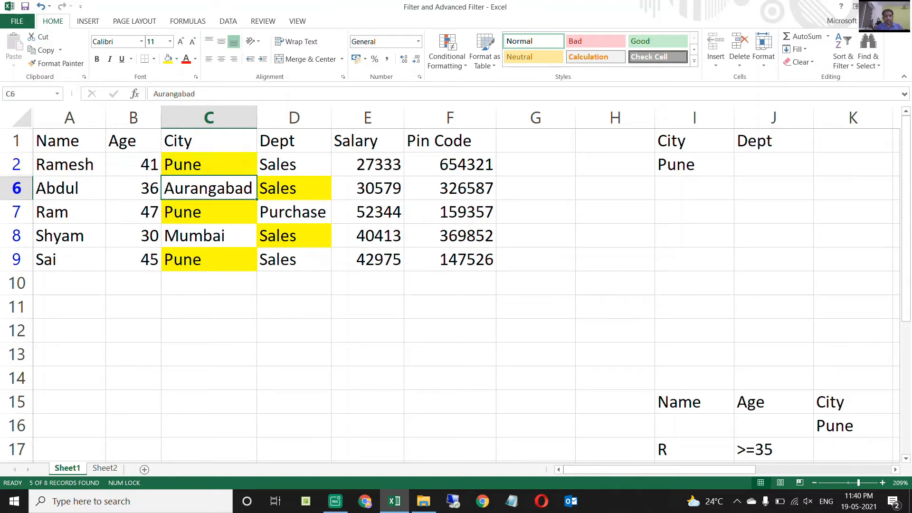
pyautogui.click(209, 236)
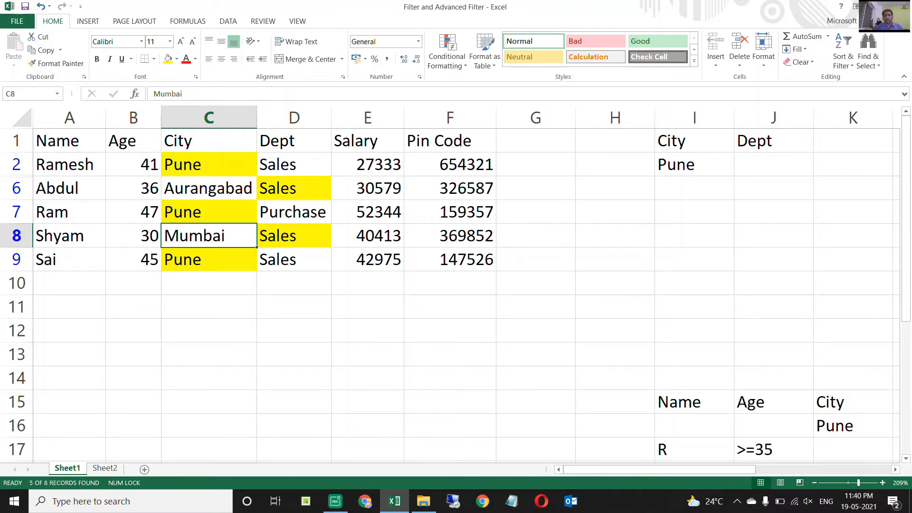
pyautogui.click(209, 189)
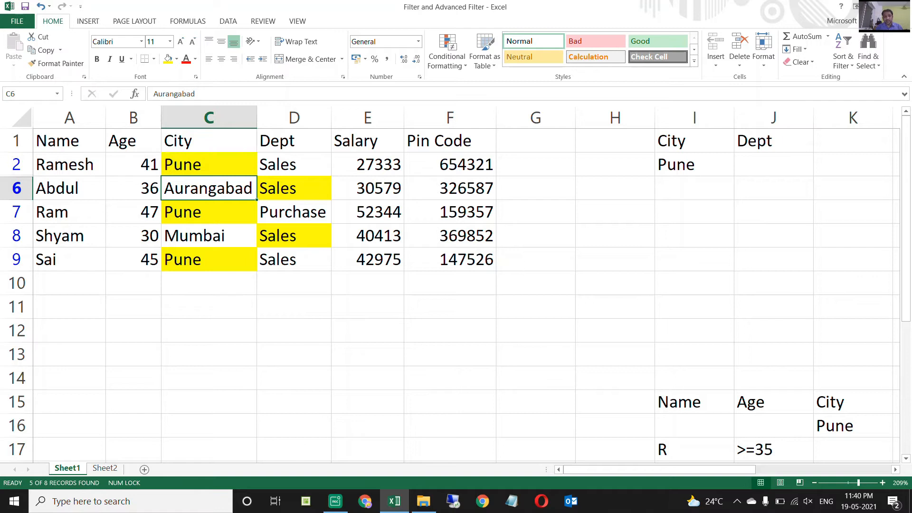
pyautogui.click(293, 141)
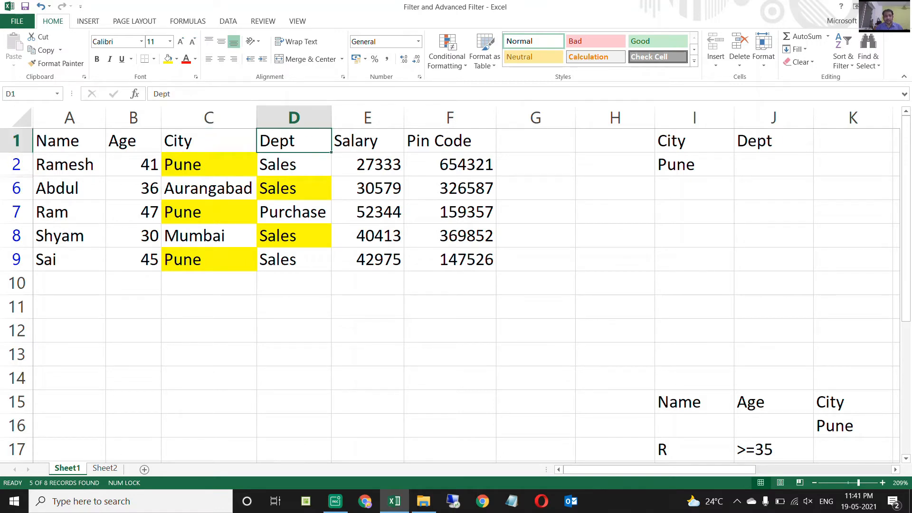
pyautogui.click(294, 213)
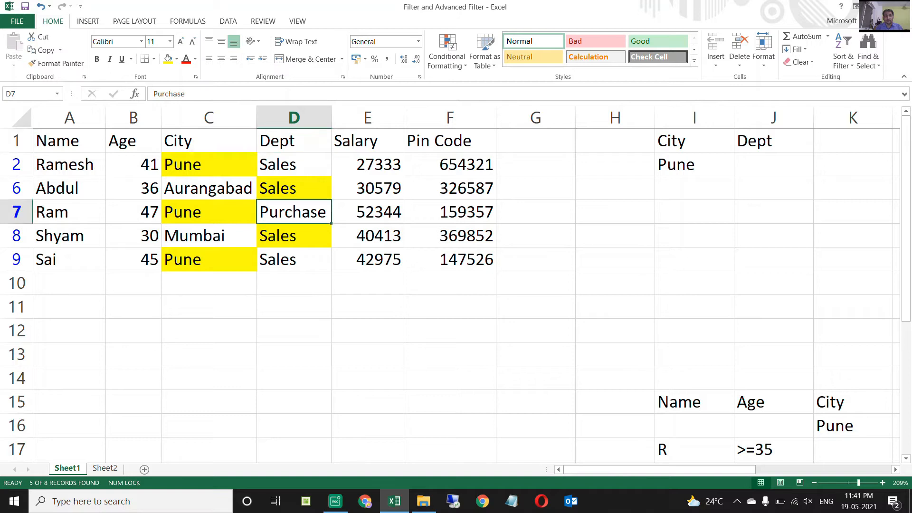
pyautogui.click(210, 212)
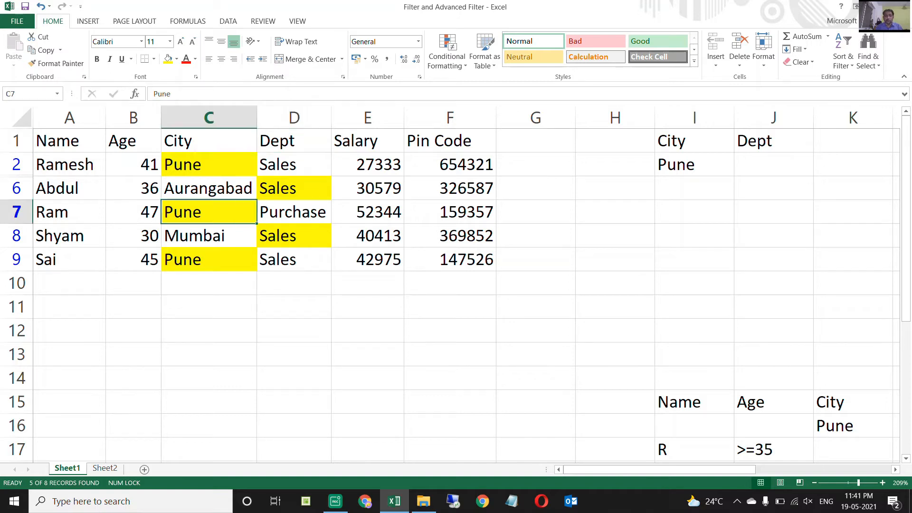
pyautogui.click(70, 213)
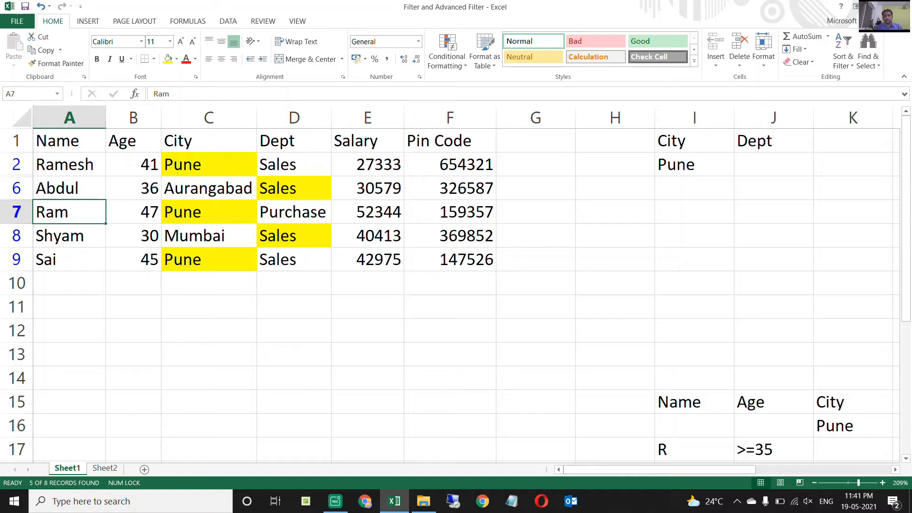
pyautogui.click(209, 212)
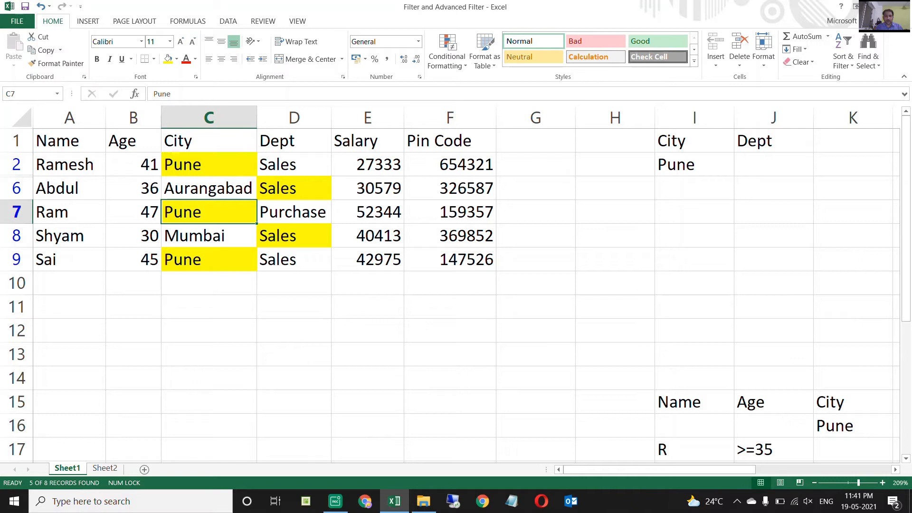
# Compare the highlighted Pune and Sales cells, including all of rows 6 and 8, with the City criteria heading in I1.
pyautogui.click(209, 141)
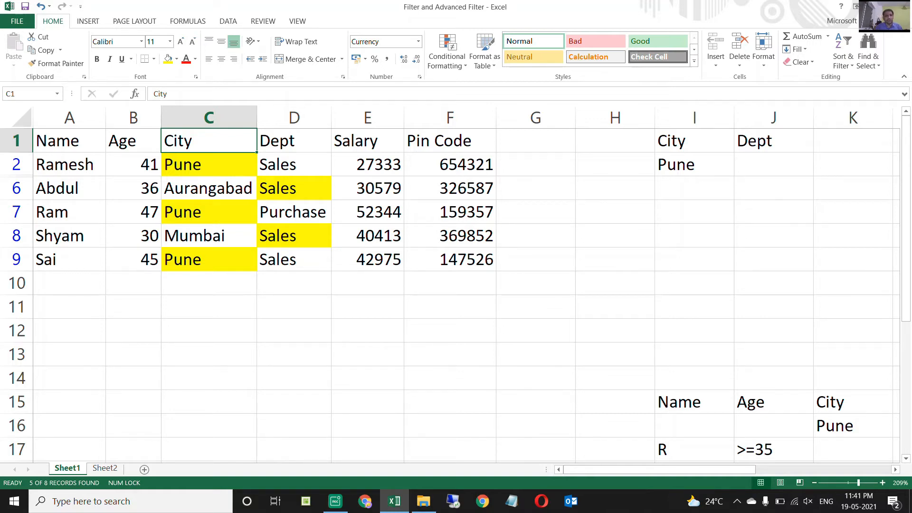
pyautogui.click(209, 212)
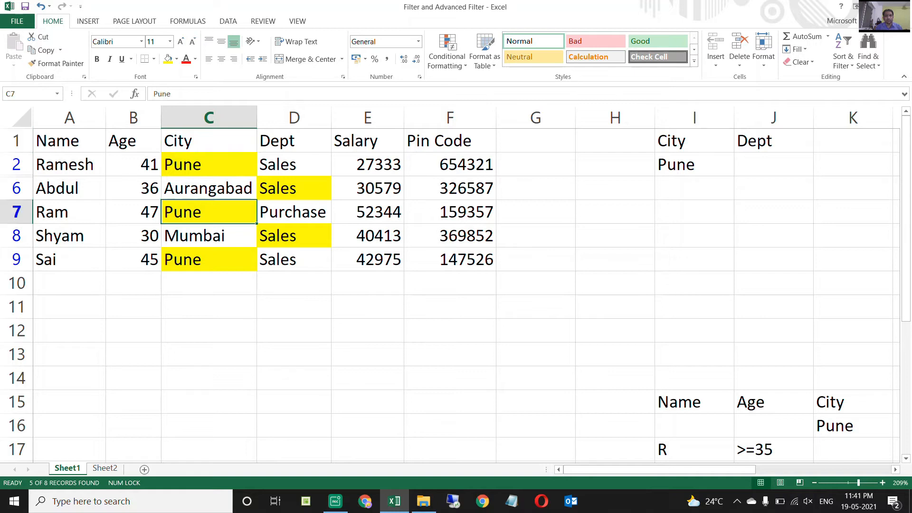
pyautogui.click(294, 188)
pyautogui.click(294, 236)
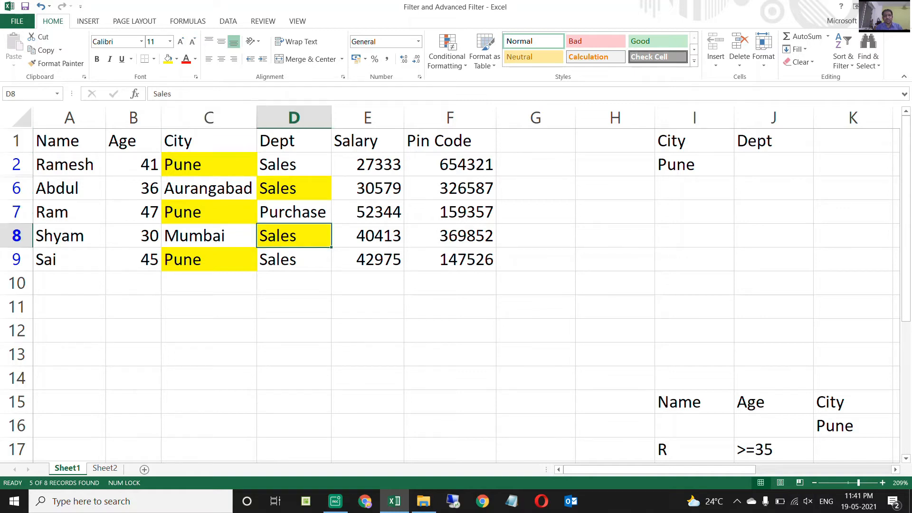
pyautogui.hotkey('shift', 'space')
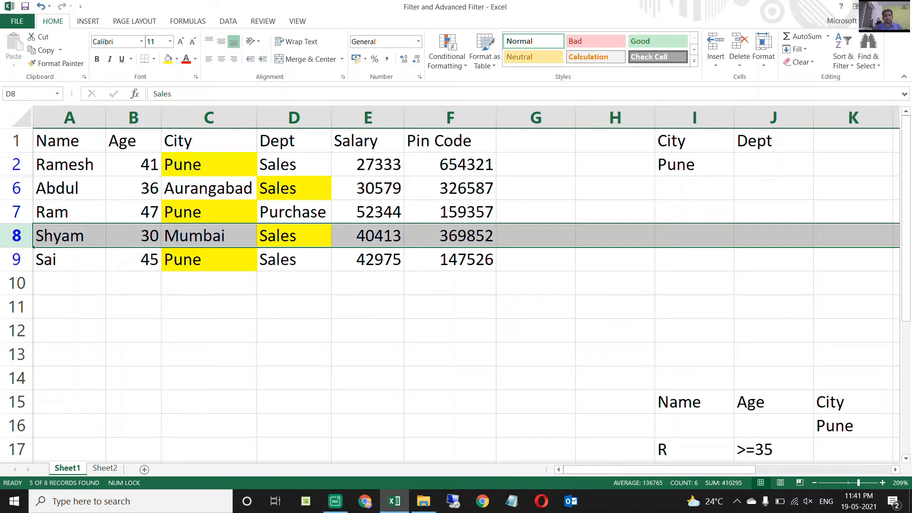
pyautogui.keyDown('ctrl'); pyautogui.click(294, 188); pyautogui.keyUp('ctrl')
pyautogui.hotkey('shift', 'space')
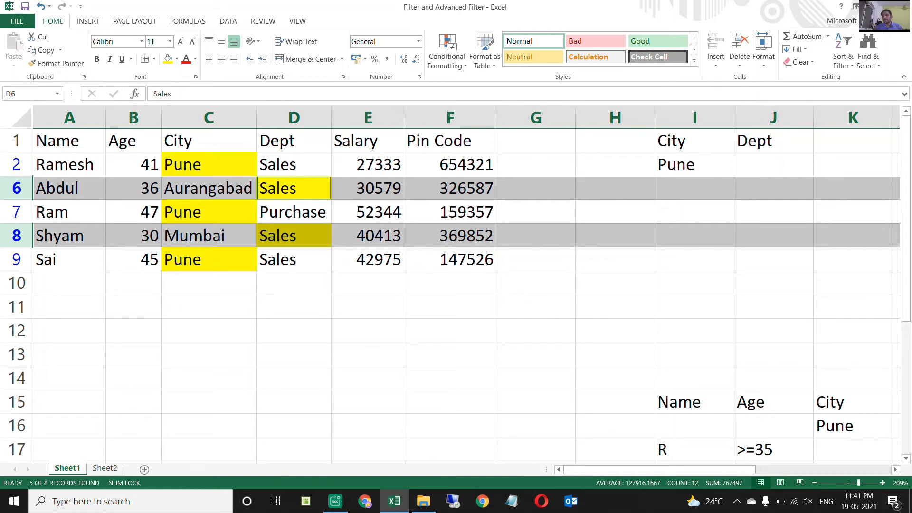
pyautogui.click(694, 141)
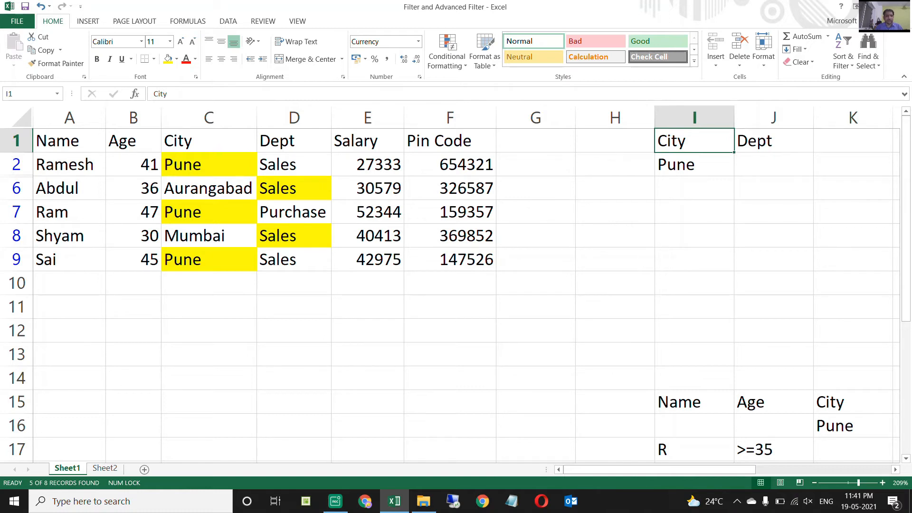
# Replace the advanced filter on the employee table with regular header filters, starting from the City header C1.
pyautogui.click(209, 140)
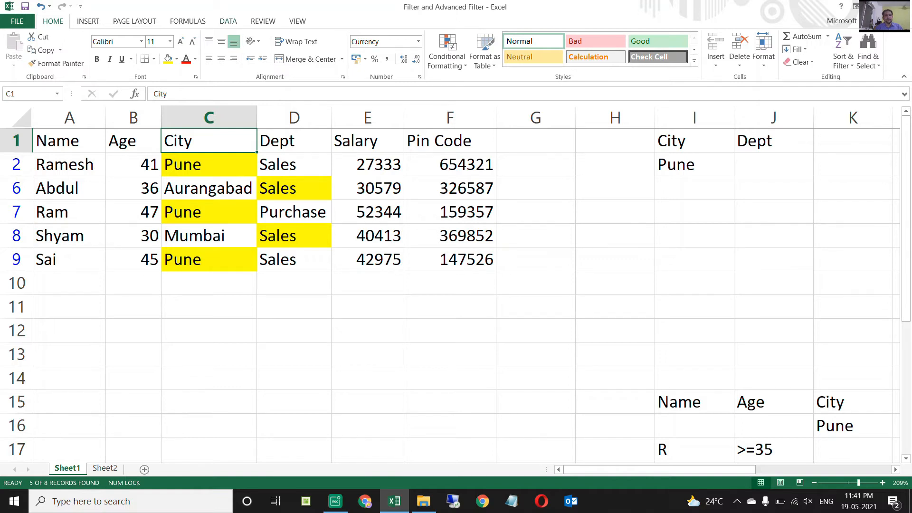
pyautogui.click(228, 21)
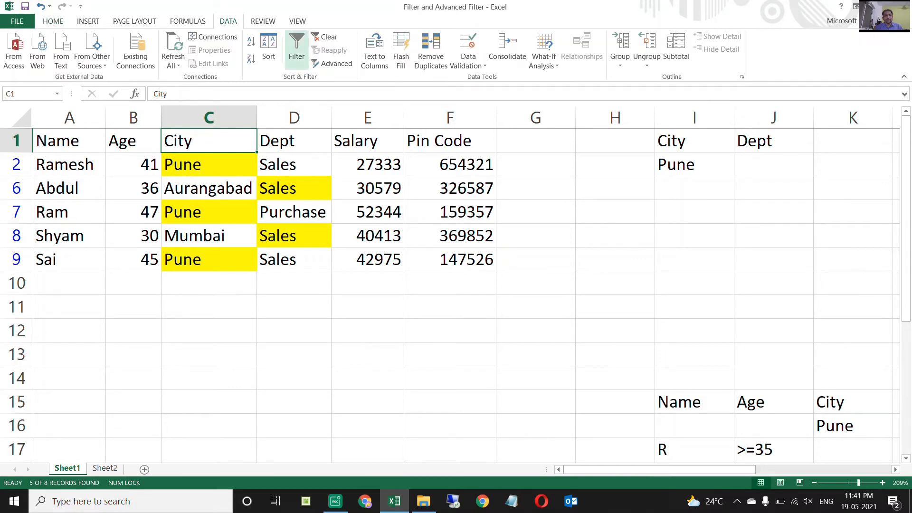
pyautogui.click(296, 50)
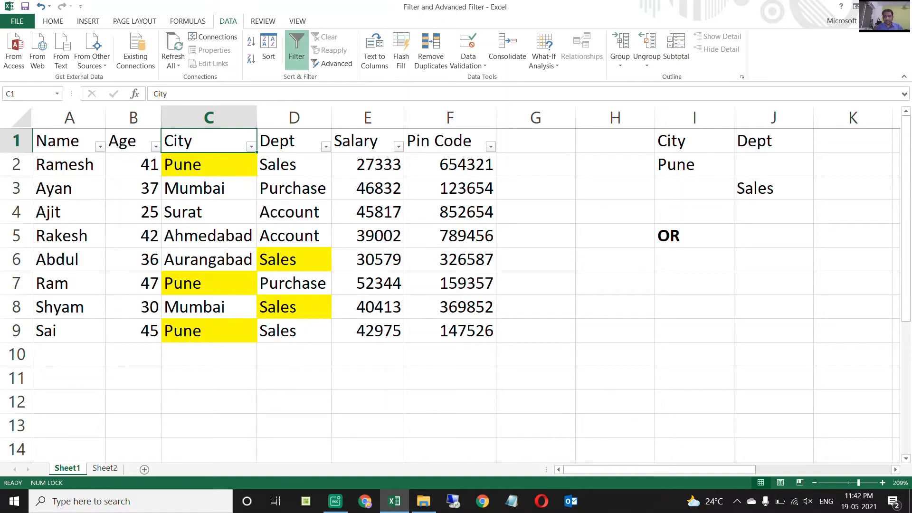
# Delete the OR label in I5 and clear the old criteria values in I2:J3.
pyautogui.click(694, 235)
pyautogui.press('Delete')
pyautogui.press('Up')
pyautogui.press('Up')
pyautogui.press('Up')
pyautogui.press('Up')
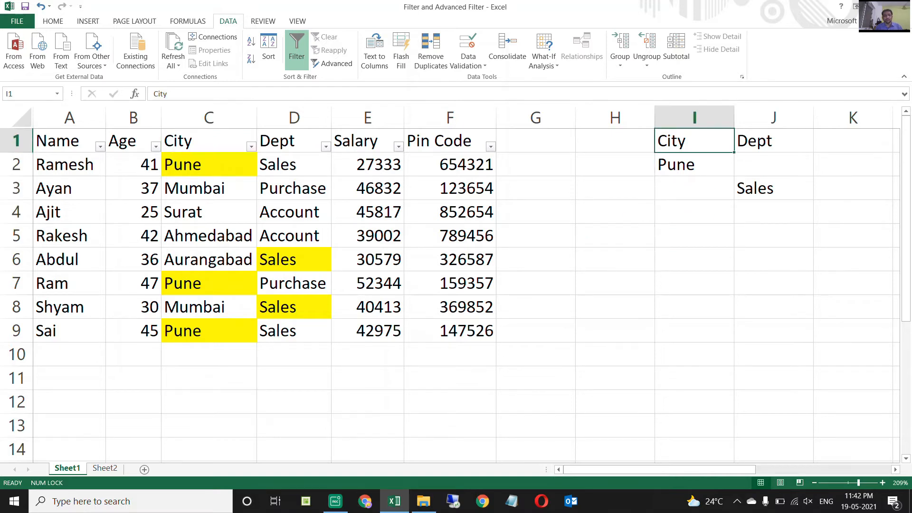
pyautogui.press('Down')
pyautogui.hotkey('shift', 'Right')
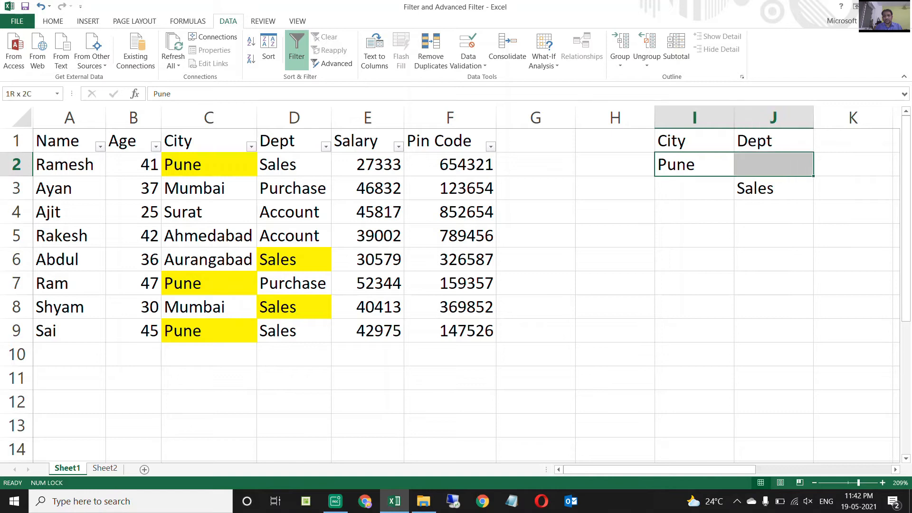
pyautogui.hotkey('shift', 'Down')
pyautogui.press('Delete')
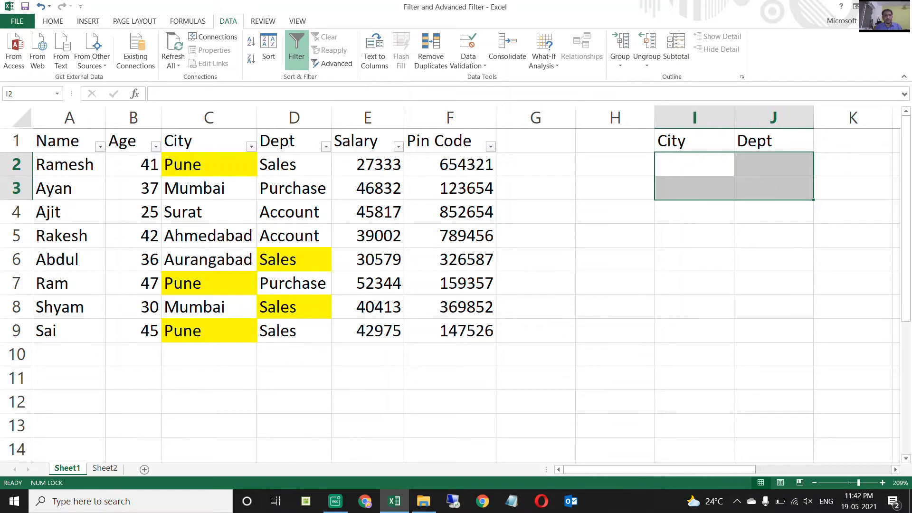
# Add the heading Age in K1 beside the City and Dept criteria headings.
pyautogui.press('Up')
pyautogui.press('Right')
pyautogui.press('Right')
pyautogui.write('Age')
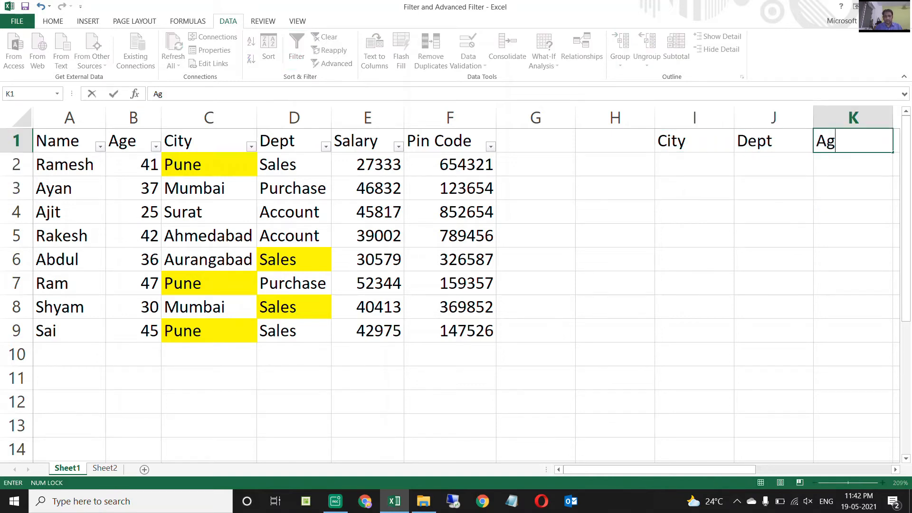
pyautogui.press('Return')
# Enter Pune in I2 under City and >=45 in K2 under Age as one criteria row.
pyautogui.press('Left')
pyautogui.press('Left')
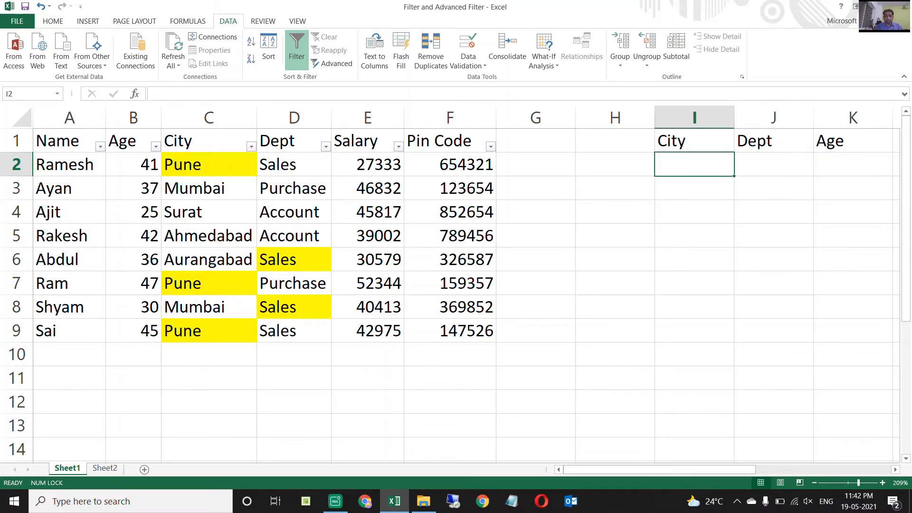
pyautogui.write('Pune')
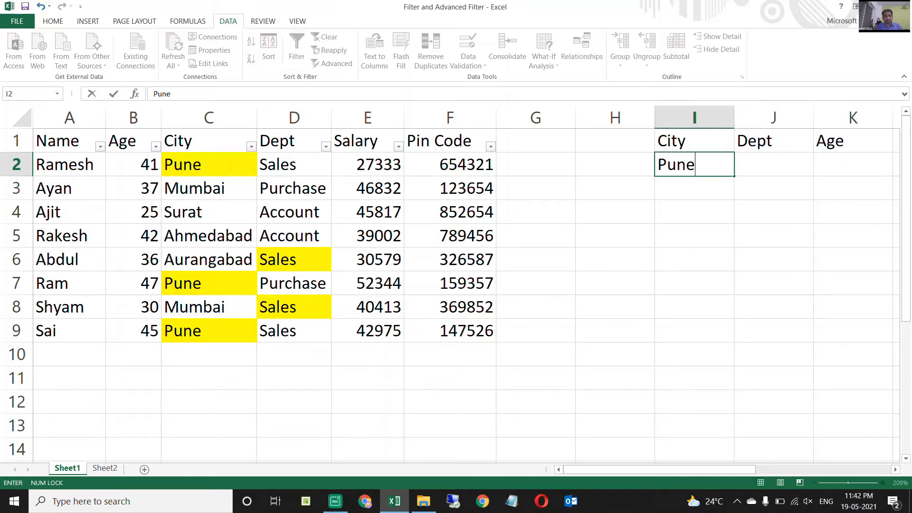
pyautogui.press('Return')
pyautogui.press('Up')
pyautogui.press('Right')
pyautogui.press('Right')
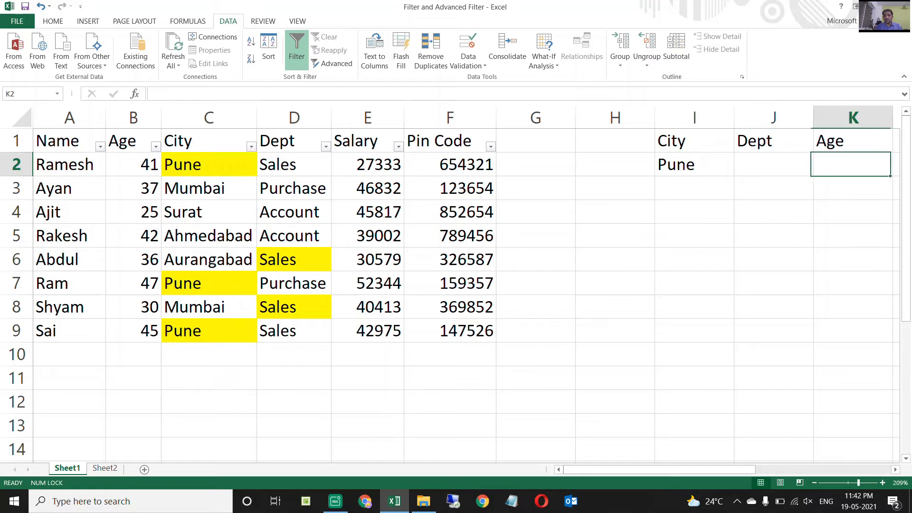
pyautogui.write('>')
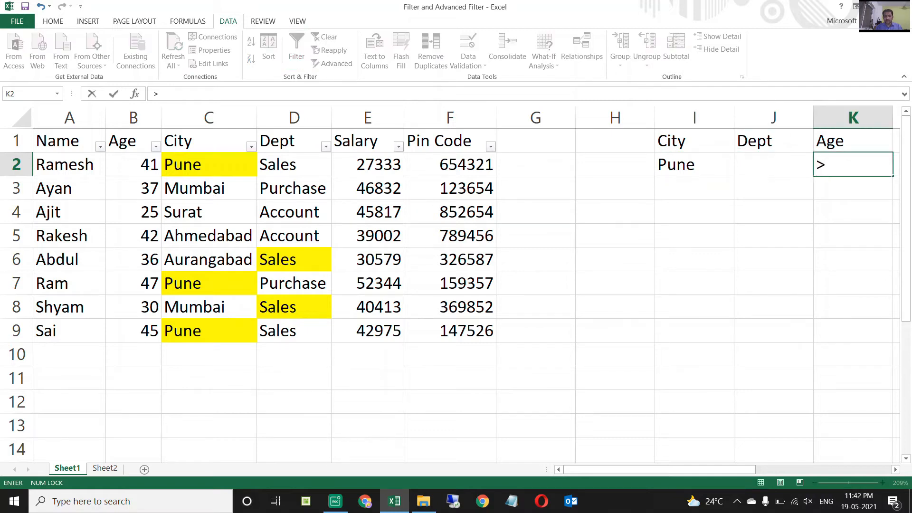
pyautogui.write('=45')
pyautogui.press('Return')
# Enter Sales in J3 under Dept as a second criteria row.
pyautogui.press('Up')
pyautogui.press('Left')
pyautogui.press('Left')
pyautogui.press('Left')
pyautogui.press('Right')
pyautogui.press('Right')
pyautogui.press('Right')
pyautogui.press('Left')
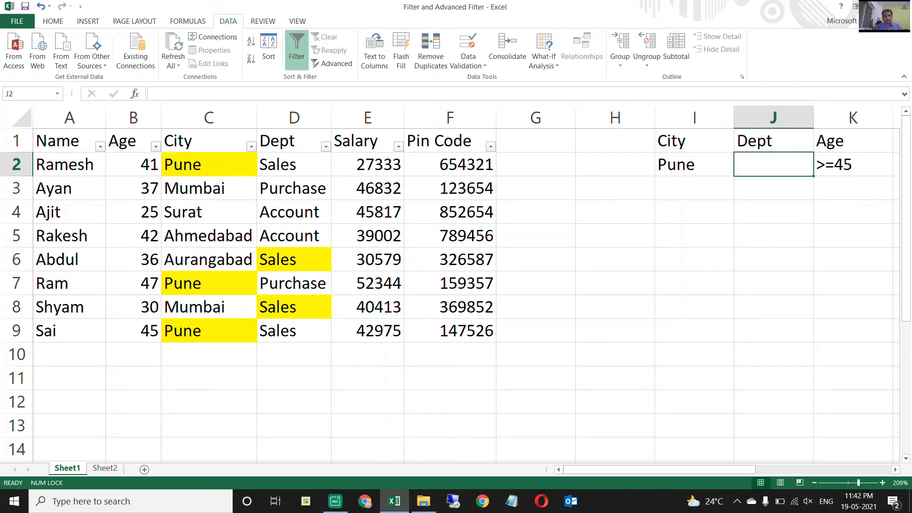
pyautogui.press('Down')
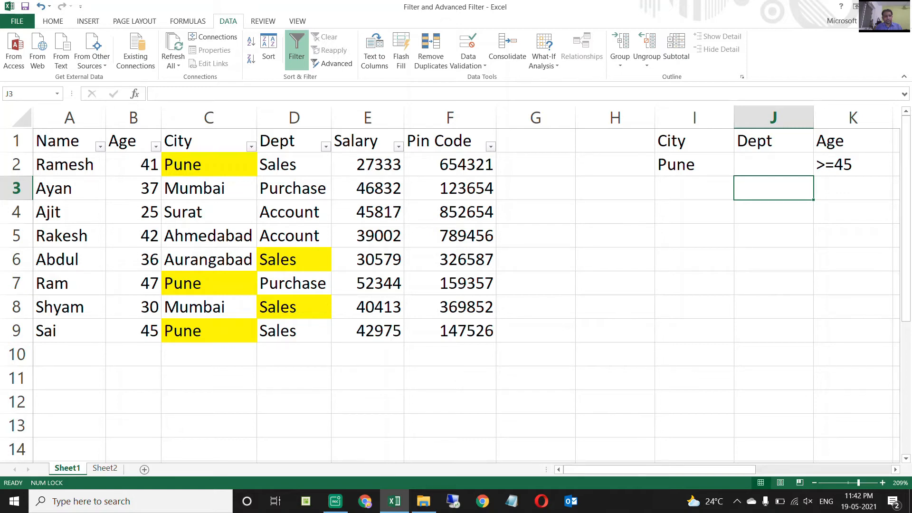
pyautogui.write('Sales')
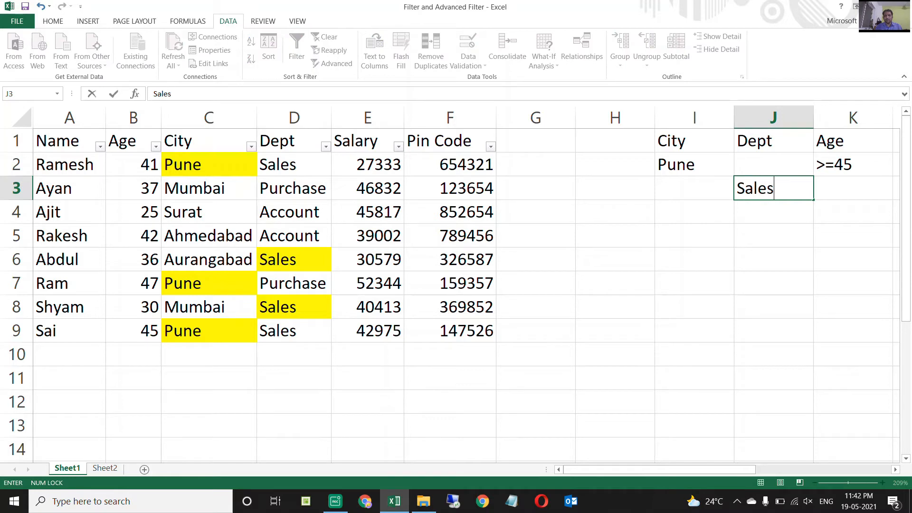
pyautogui.press('Return')
# Compare the City and Age criteria in row 2 with the separate Dept criterion in row 3.
pyautogui.press('Up')
pyautogui.press('Up')
pyautogui.press('Down')
pyautogui.press('Down')
pyautogui.press('Up')
pyautogui.press('Up')
pyautogui.press('Left')
pyautogui.press('Left')
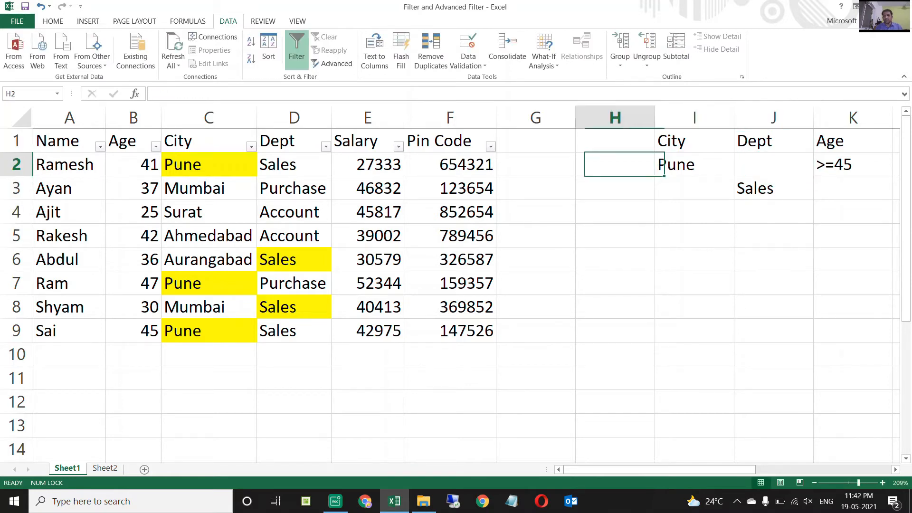
pyautogui.press('Right')
pyautogui.press('Right')
pyautogui.press('Right')
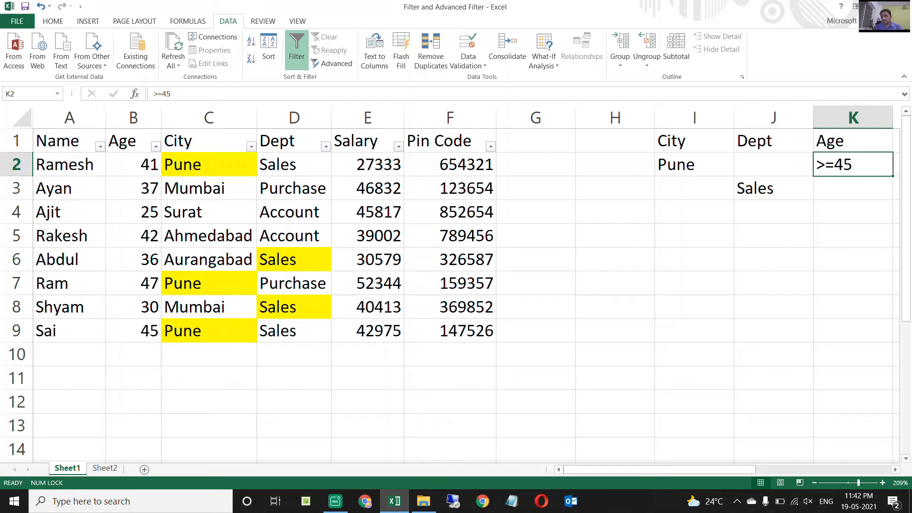
pyautogui.press('Left')
pyautogui.press('Left')
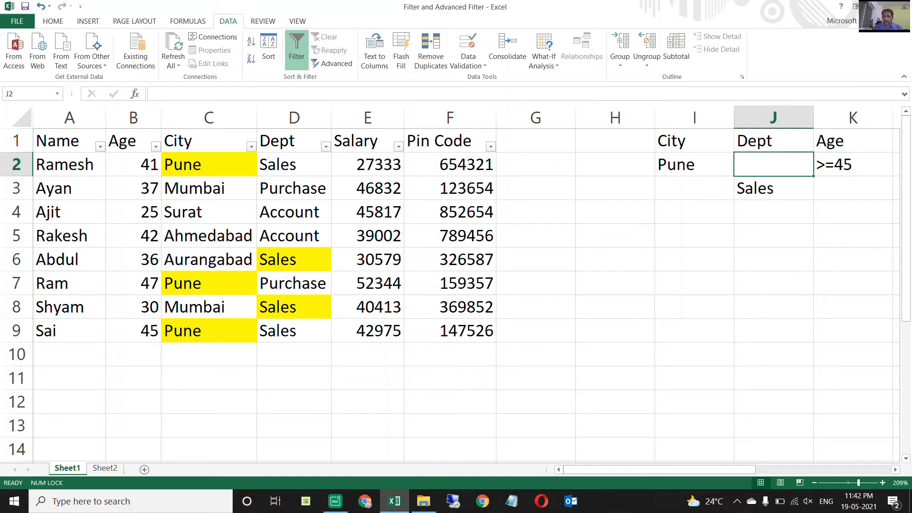
pyautogui.press('Right')
pyautogui.press('Right')
pyautogui.press('Right')
pyautogui.press('Left')
pyautogui.press('Left')
pyautogui.press('Right')
pyautogui.press('Right')
pyautogui.press('Left')
pyautogui.press('Left')
pyautogui.press('Right')
pyautogui.press('Right')
pyautogui.press('Left')
pyautogui.press('Left')
pyautogui.press('Right')
pyautogui.press('Right')
pyautogui.press('Left')
pyautogui.press('Left')
pyautogui.press('Right')
pyautogui.press('Right')
pyautogui.press('Left')
pyautogui.press('Left')
pyautogui.press('Right')
pyautogui.press('Right')
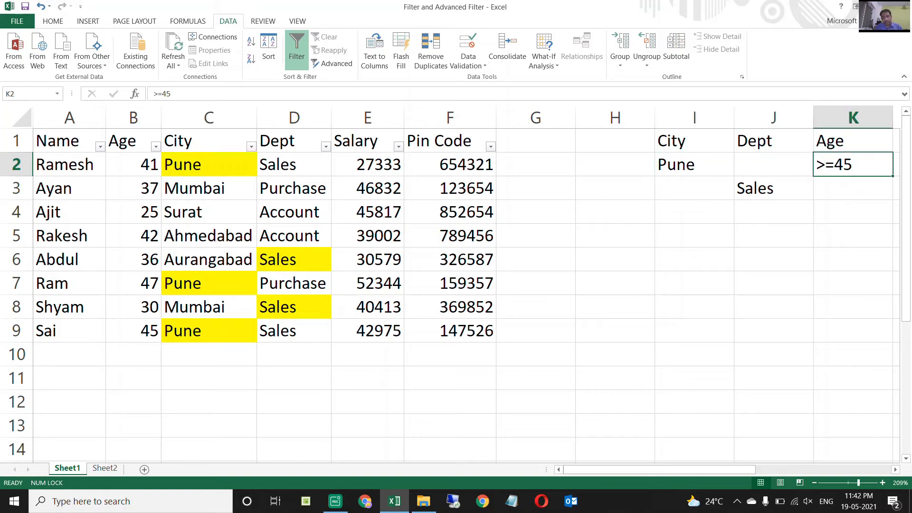
pyautogui.press('Left')
pyautogui.press('Left')
pyautogui.press('Right')
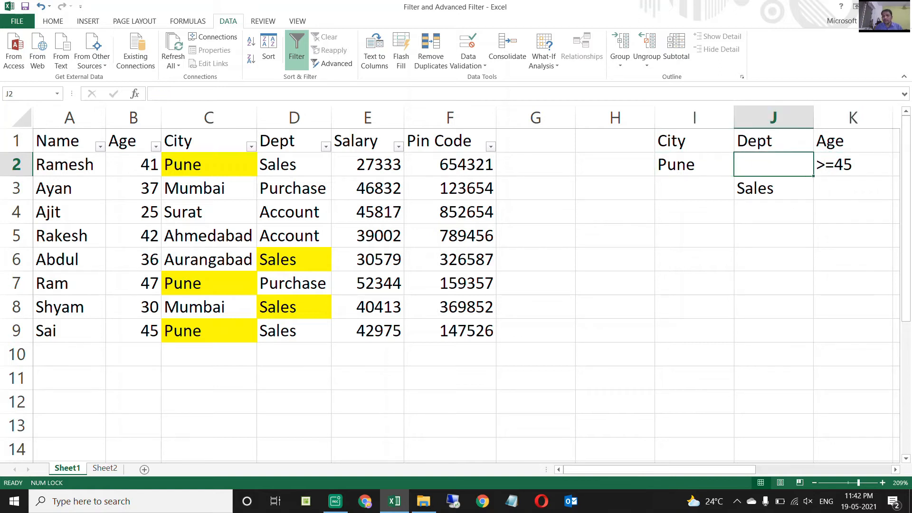
# Write the bracketed condition (City=Pune AND Age>=45) in I5 below the criteria range.
pyautogui.press('Down')
pyautogui.press('Down')
pyautogui.press('Down')
pyautogui.press('Left')
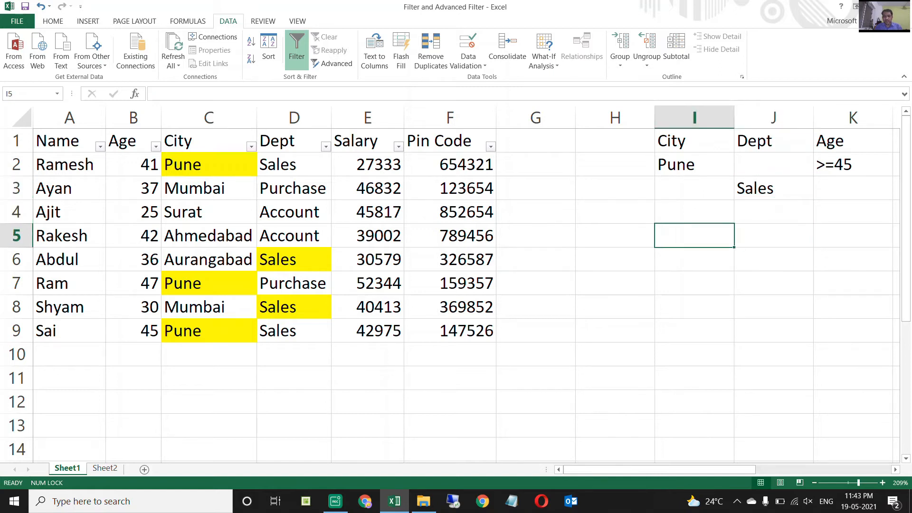
pyautogui.write('Pune')
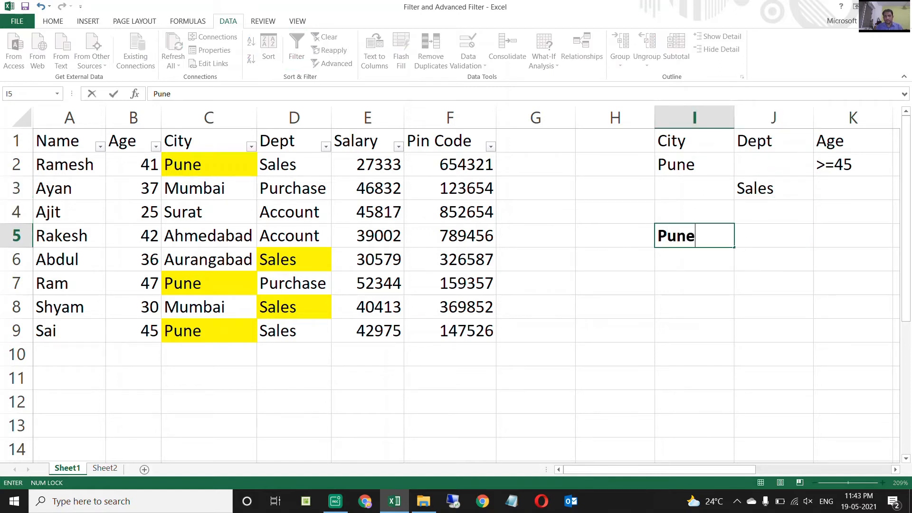
pyautogui.press('Escape')
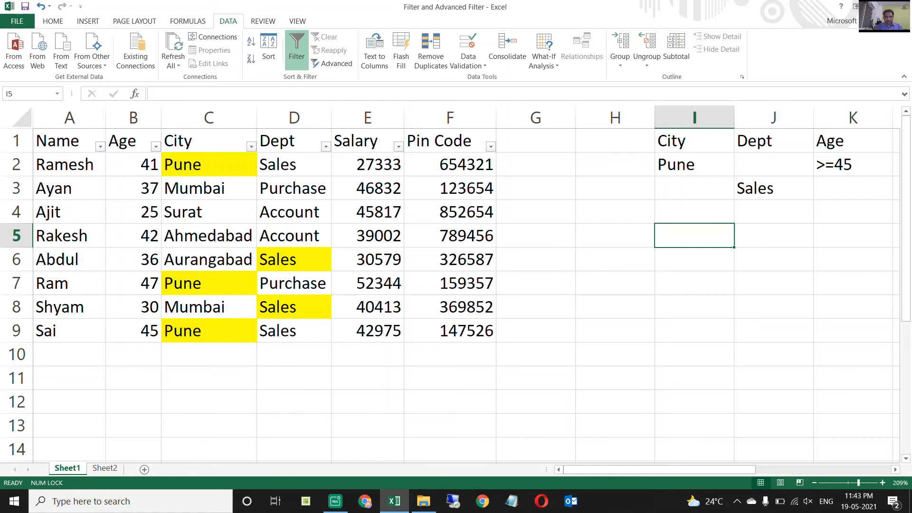
pyautogui.write('City=Pune AND ')
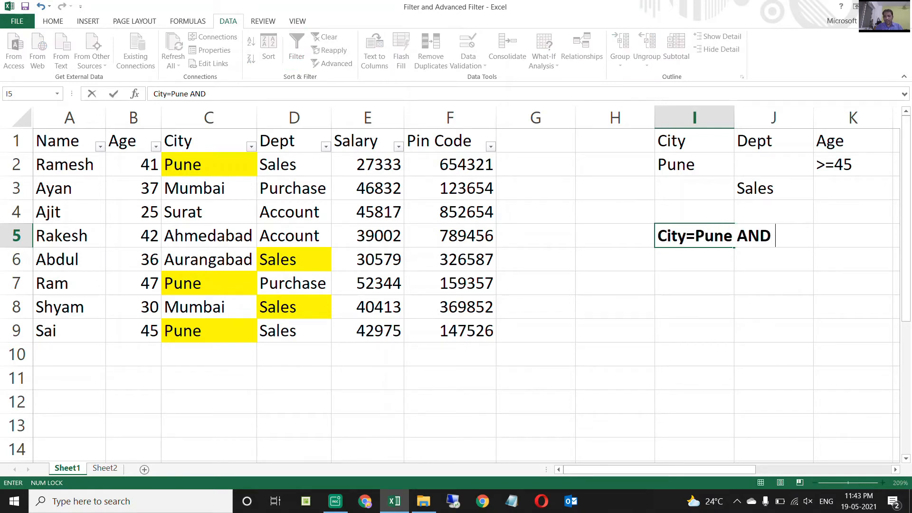
pyautogui.write('Age>=45)')
pyautogui.press('F2')
pyautogui.hotkey('ctrl', 'Left')
pyautogui.hotkey('ctrl', 'Left')
pyautogui.hotkey('ctrl', 'Left')
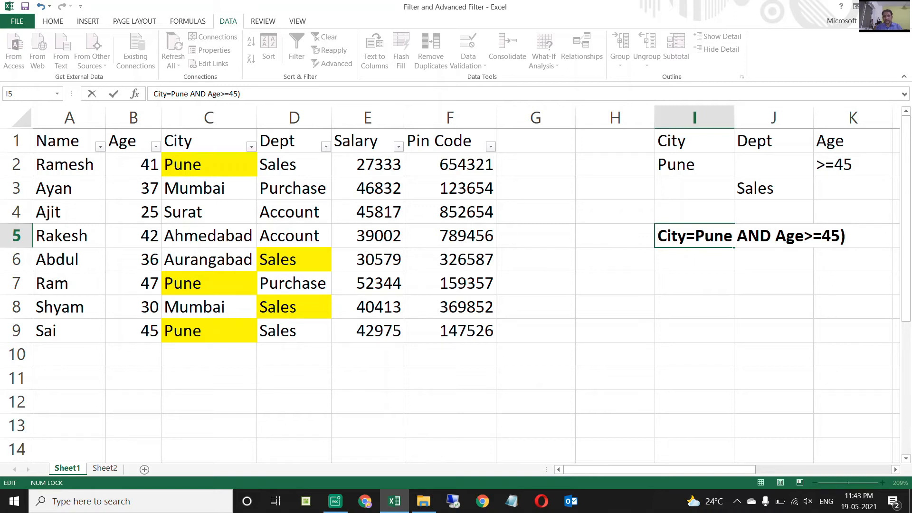
pyautogui.write('(')
pyautogui.hotkey('ctrl', 'Right')
pyautogui.hotkey('ctrl', 'Right')
pyautogui.hotkey('ctrl', 'Right')
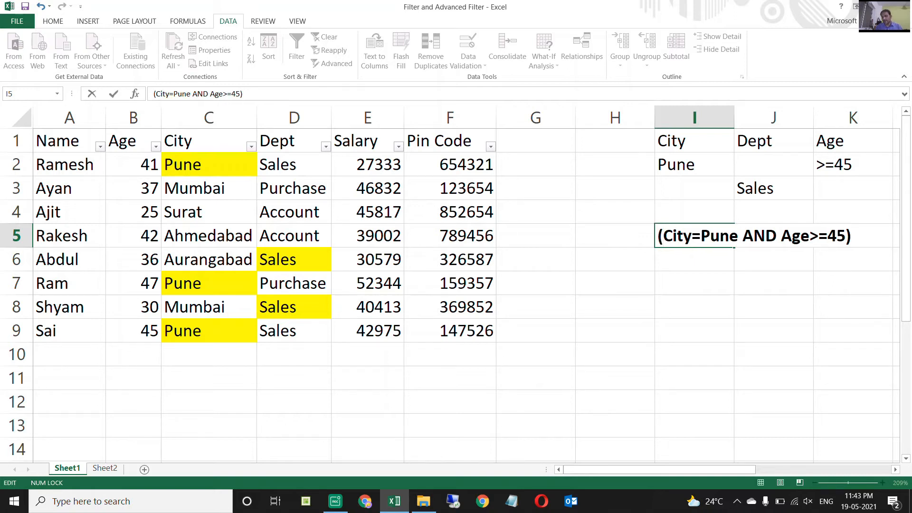
# Complete the condition in I5 with OR Dept=Sales and narrow the empty columns G and H.
pyautogui.write('OR ')
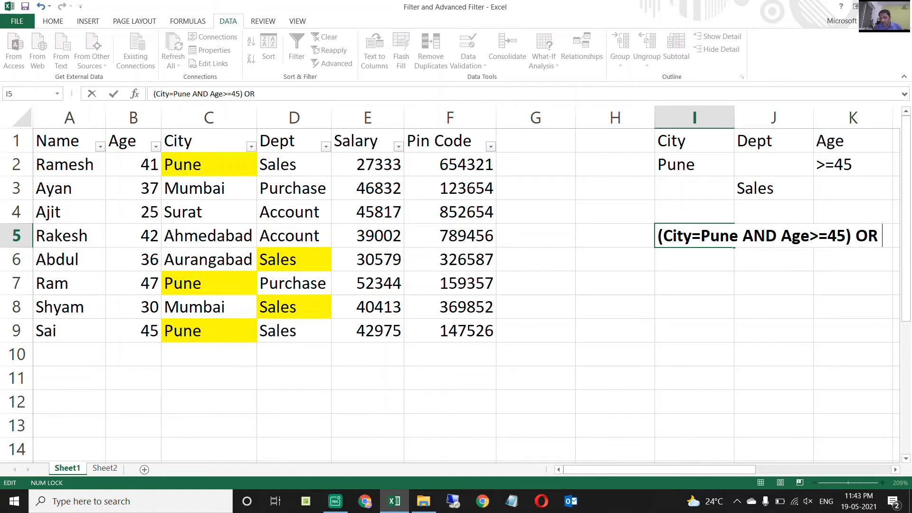
pyautogui.write('Dept')
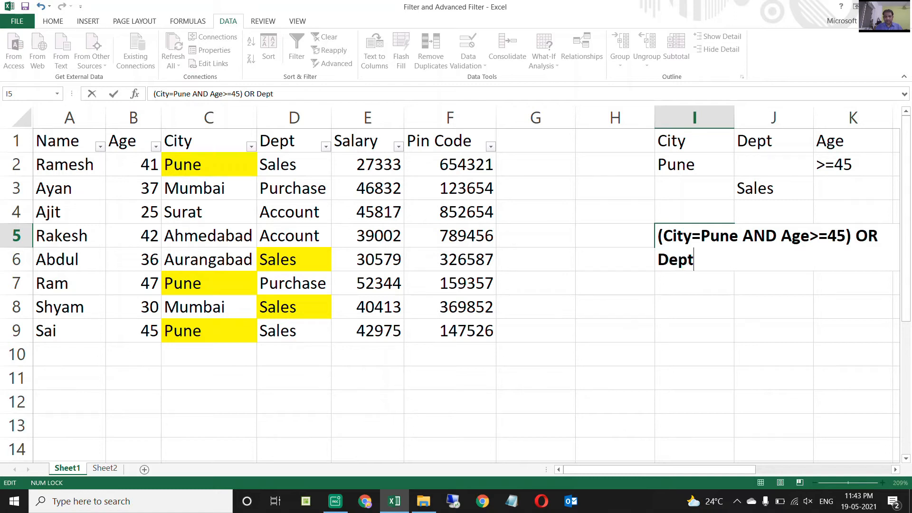
pyautogui.write('=Sales')
pyautogui.press('Return')
pyautogui.moveTo(655, 117); pyautogui.dragTo(565, 118)
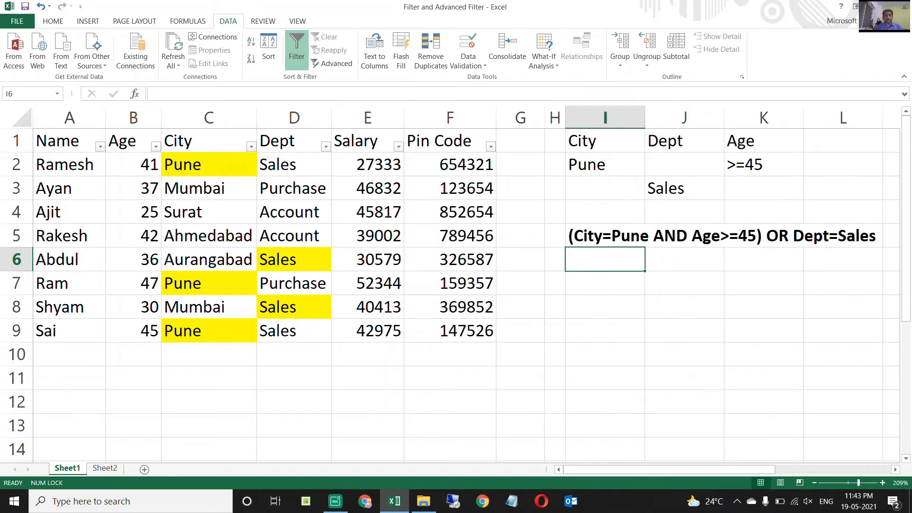
# Remove the yellow fill from the City and Dept values in C2:D9.
pyautogui.click(209, 141)
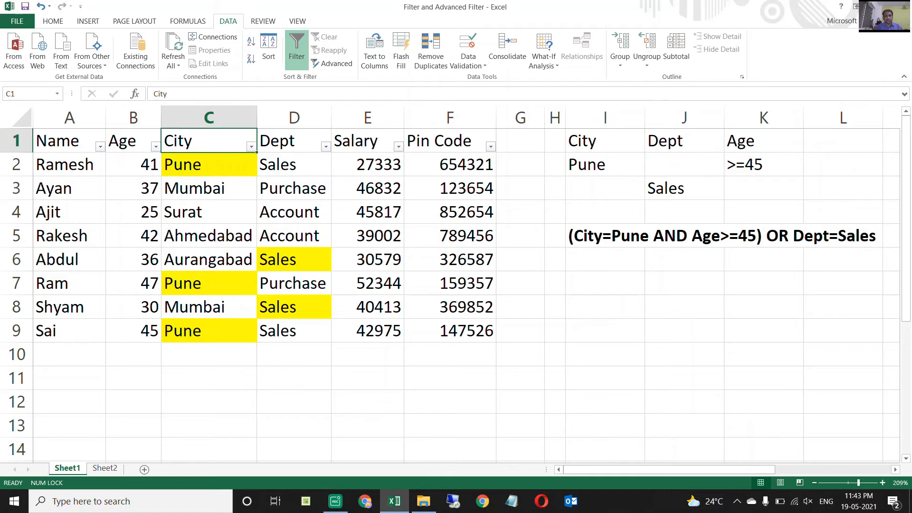
pyautogui.press('Down')
pyautogui.hotkey('shift', 'Right')
pyautogui.hotkey('ctrl', 'shift', 'Down')
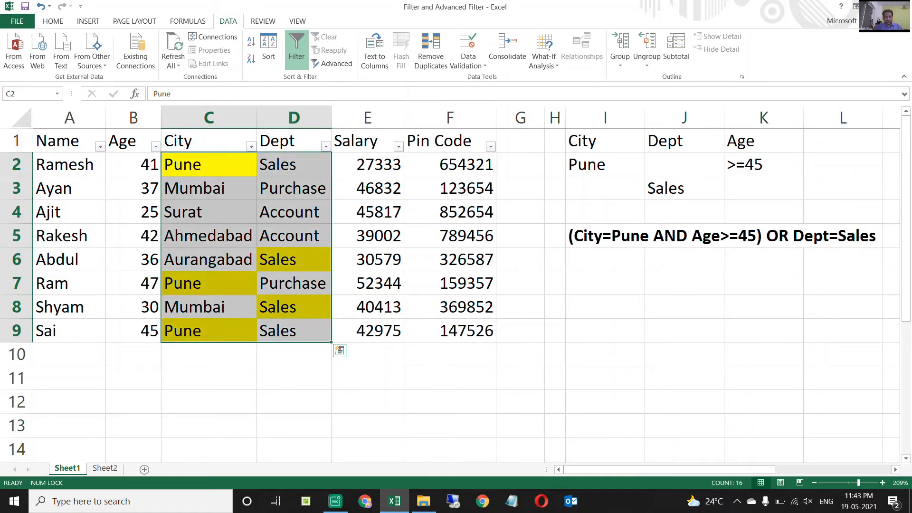
pyautogui.hotkey('alt', 'h')
pyautogui.press('h')
pyautogui.press('n')
# Filter the City column of the employee table to show only Pune.
pyautogui.press('Up')
pyautogui.hotkey('alt', 'Down')
pyautogui.press('Down')
pyautogui.press('Down')
pyautogui.press('Down')
pyautogui.press('Down')
pyautogui.press('Down')
pyautogui.press('space')
pyautogui.press('Down')
pyautogui.press('Down')
pyautogui.press('Down')
pyautogui.press('Down')
pyautogui.press('space')
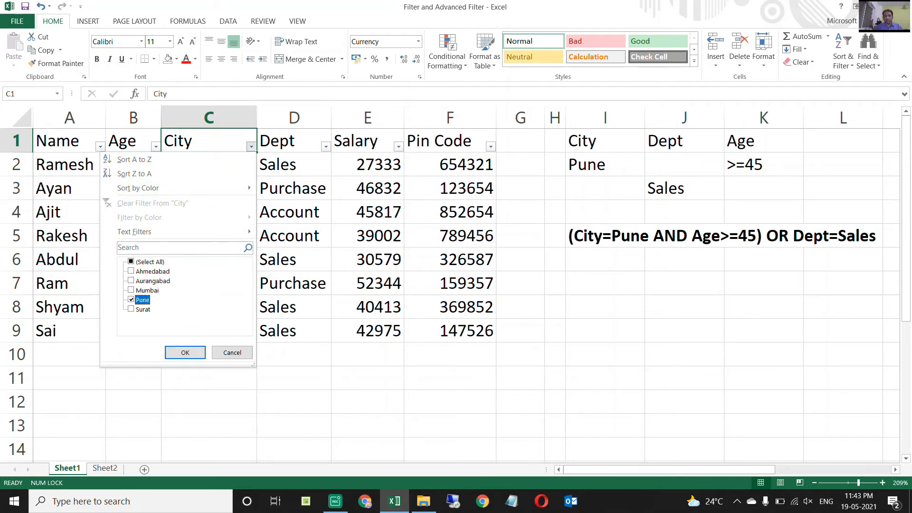
pyautogui.press('Return')
# Filter the Age column to exclude 41, keeping only 45 and 47.
pyautogui.press('Right')
pyautogui.press('Left')
pyautogui.press('Left')
pyautogui.hotkey('alt', 'Down')
pyautogui.press('Down')
pyautogui.press('Down')
pyautogui.press('Down')
pyautogui.press('Down')
pyautogui.press('Down')
pyautogui.press('Down')
pyautogui.press('space')
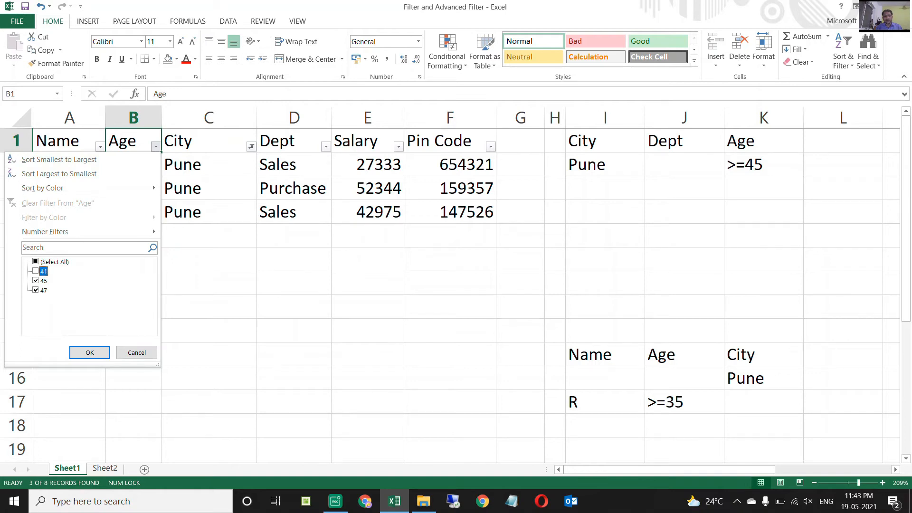
pyautogui.press('Return')
# Examine the Age, City and Dept values of the filtered Pune rows.
pyautogui.press('Down')
pyautogui.press('Down')
pyautogui.press('Up')
pyautogui.press('Down')
pyautogui.press('Up')
pyautogui.press('Down')
pyautogui.press('Up')
pyautogui.press('Down')
pyautogui.press('Up')
pyautogui.press('Down')
pyautogui.press('Up')
pyautogui.press('Down')
pyautogui.press('Up')
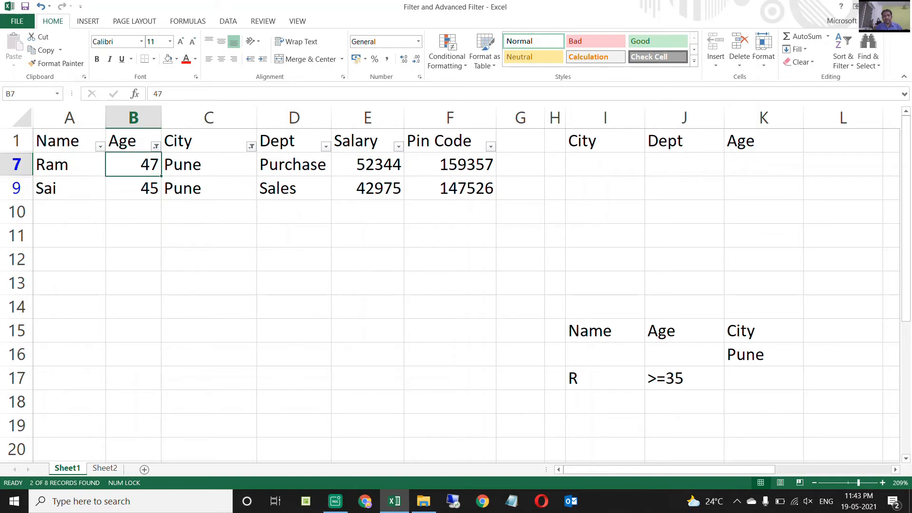
pyautogui.press('Down')
pyautogui.press('Right')
pyautogui.press('Right')
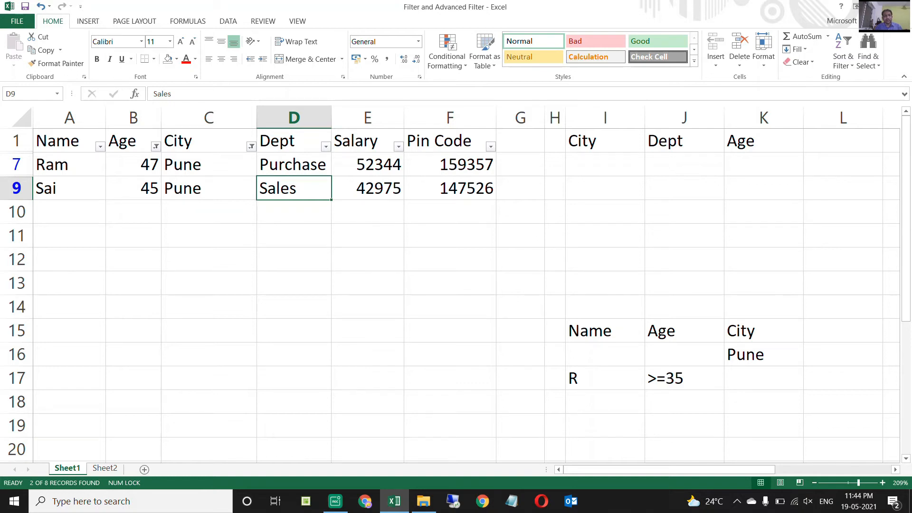
pyautogui.press('Up')
pyautogui.press('Up')
pyautogui.press('Left')
pyautogui.press('Left')
pyautogui.press('Right')
pyautogui.press('Right')
pyautogui.press('Down')
pyautogui.press('Down')
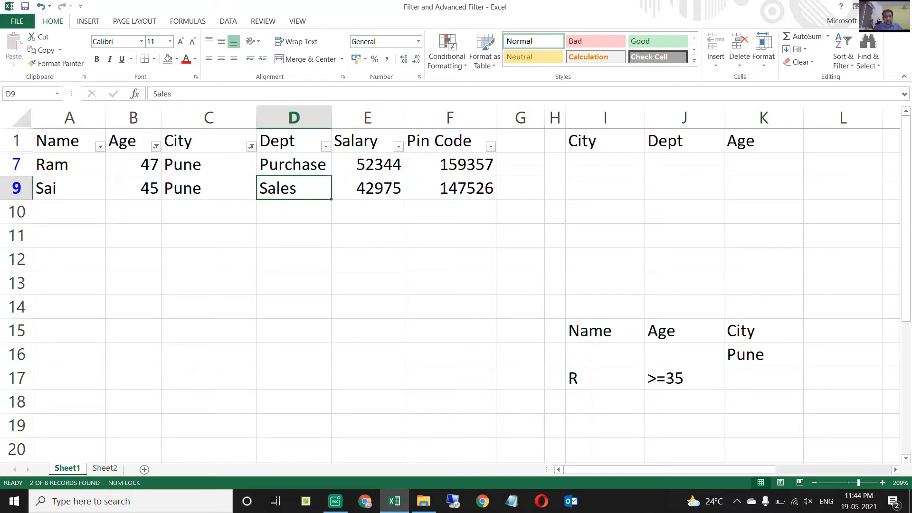
pyautogui.press('Up')
pyautogui.press('Up')
pyautogui.press('Left')
pyautogui.press('Down')
pyautogui.press('Up')
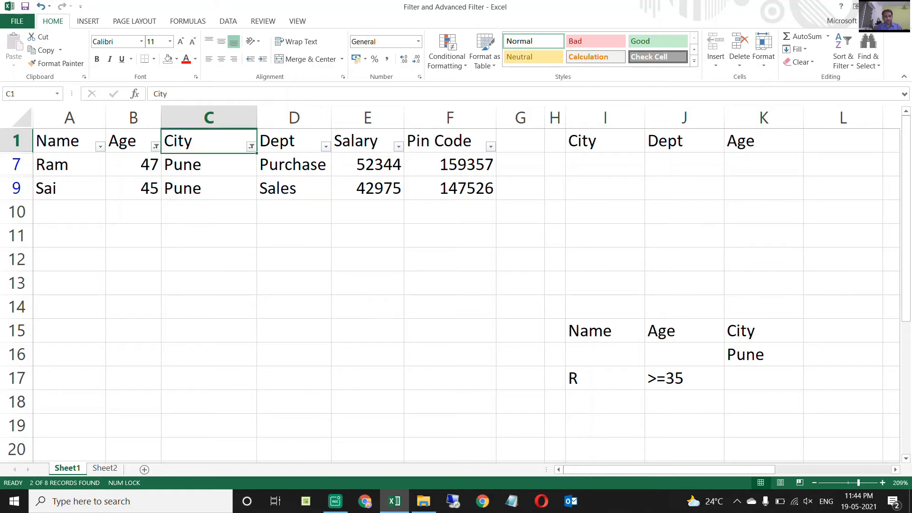
# Clear the Age and City filters and filter the Dept column to show only Sales.
pyautogui.hotkey('alt', 'a')
pyautogui.press('c')
pyautogui.press('Right')
pyautogui.hotkey('alt', 'Down')
pyautogui.press('Down')
pyautogui.press('Tab')
pyautogui.press('Tab')
pyautogui.press('Down')
pyautogui.press('space')
# Examine the Age, City and Dept values of the filtered Sales rows.
pyautogui.press('Down')
pyautogui.press('space')
pyautogui.press('Return')
pyautogui.press('Down')
pyautogui.press('Down')
pyautogui.press('Down')
pyautogui.press('Down')
pyautogui.press('Left')
pyautogui.press('Left')
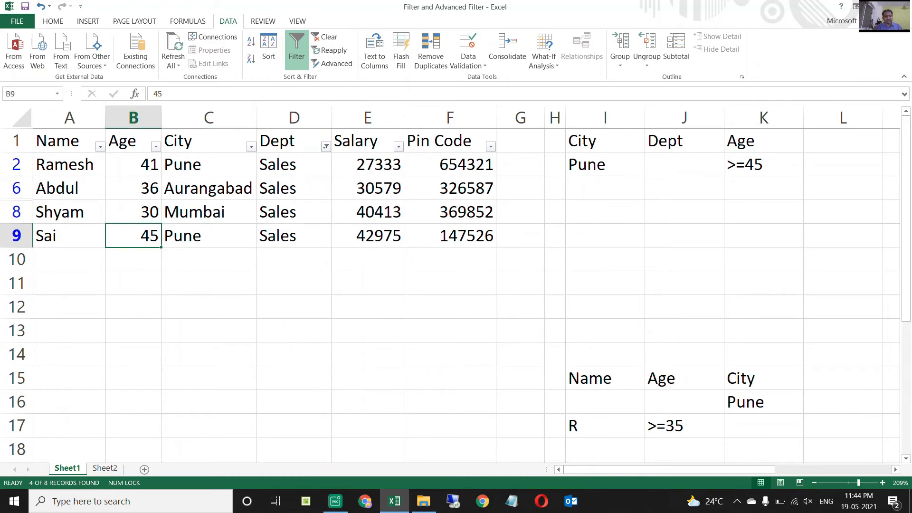
pyautogui.hotkey('shift', 'Right')
pyautogui.hotkey('shift', 'Right')
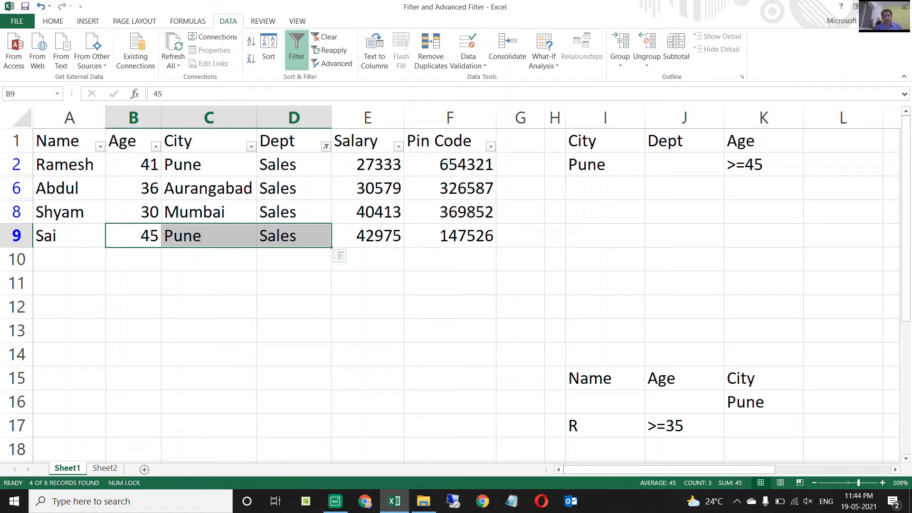
pyautogui.moveTo(294, 213); pyautogui.dragTo(138, 167)
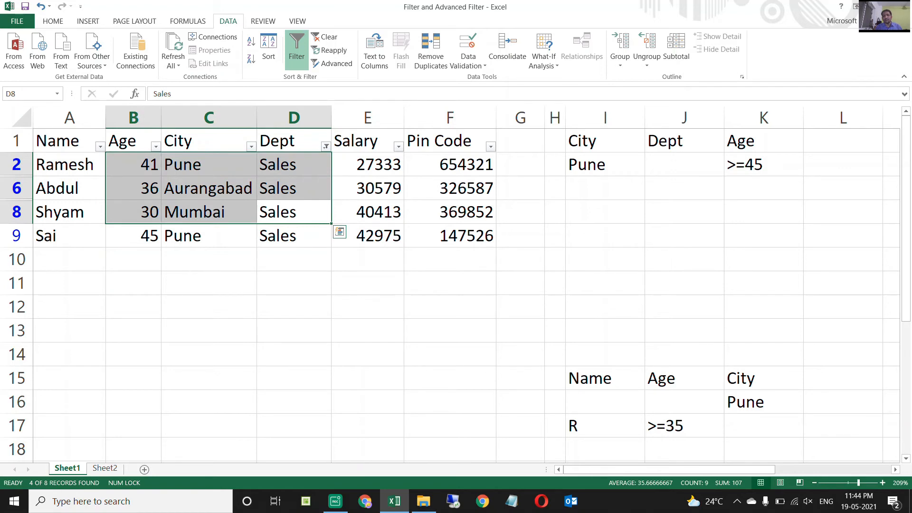
# Clear the Dept filter to show the whole employee table again.
pyautogui.click(294, 141)
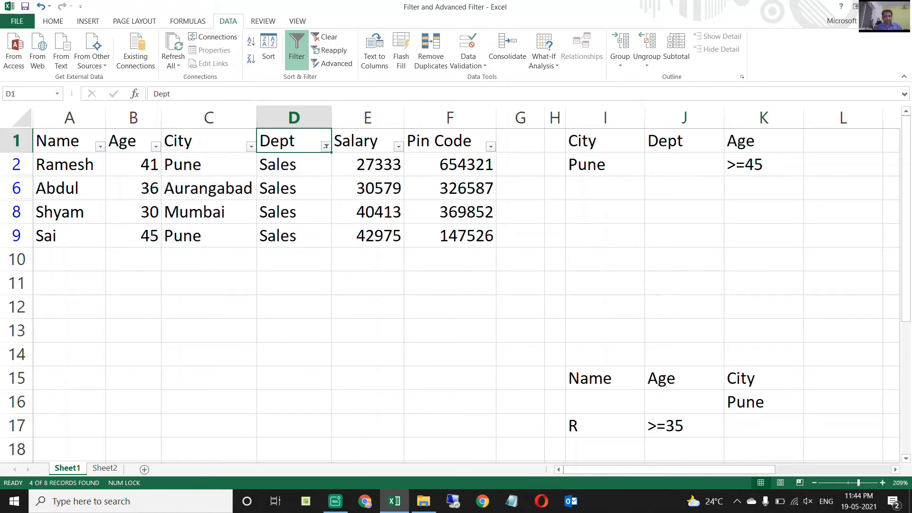
pyautogui.hotkey('alt', 'Down')
pyautogui.press('c')
pyautogui.press('Down')
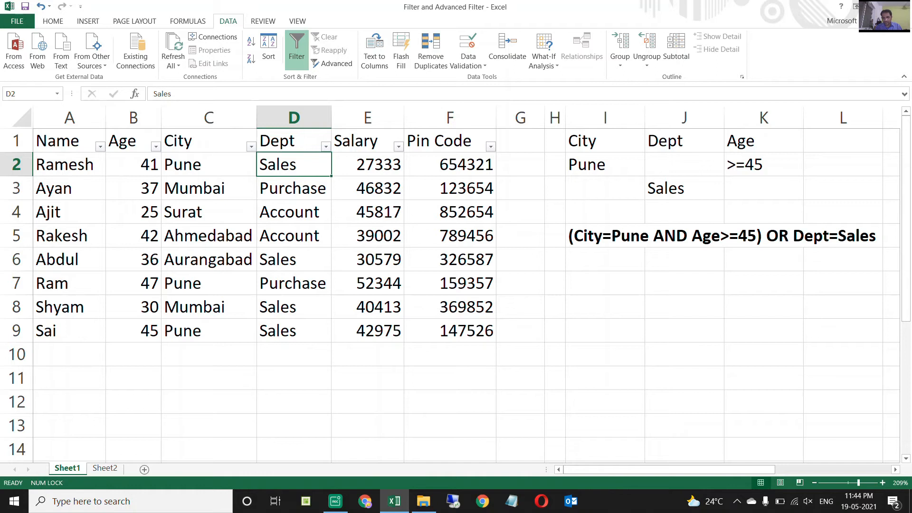
pyautogui.press('Up')
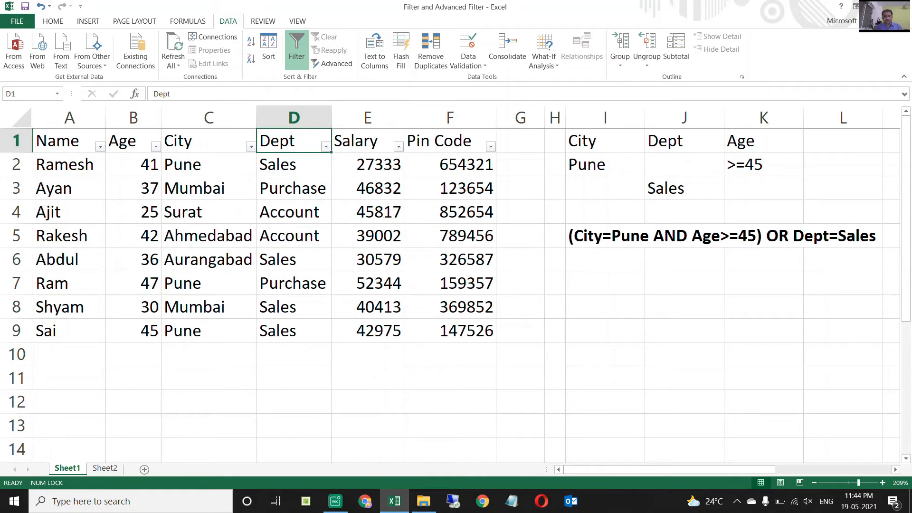
# Filter the City column of the employee table to show only Pune.
pyautogui.press('Left')
pyautogui.hotkey('alt', 'Down')
pyautogui.press('Down')
pyautogui.press('Down')
pyautogui.press('Down')
pyautogui.press('Down')
pyautogui.press('Down')
pyautogui.press('Down')
pyautogui.press('Down')
pyautogui.press('space')
pyautogui.press('Down')
pyautogui.press('Down')
pyautogui.press('Down')
pyautogui.press('Down')
pyautogui.press('space')
pyautogui.press('Return')
pyautogui.press('Right')
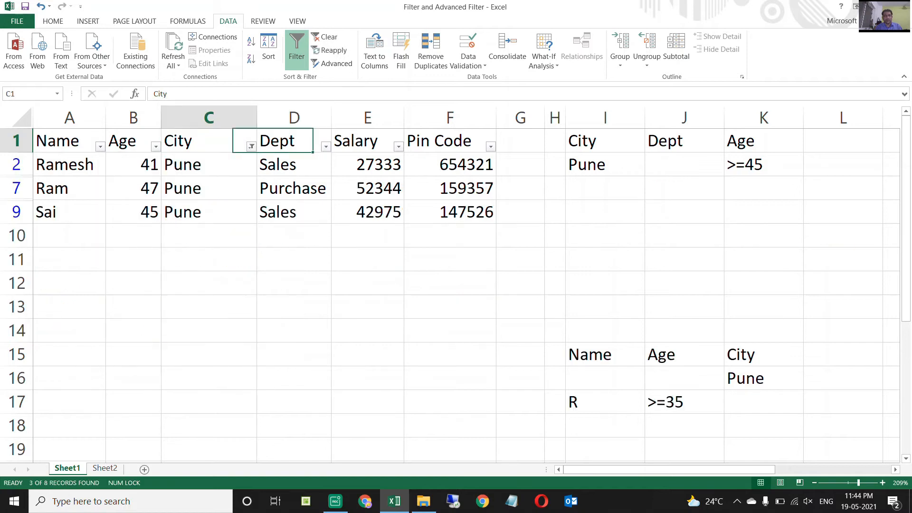
# Fill the Age and City cells of the Pune rows with age 45 or above, B7:C9, with yellow.
pyautogui.press('Left')
pyautogui.press('Left')
pyautogui.press('Down')
pyautogui.press('Down')
pyautogui.hotkey('shift', 'Right')
pyautogui.hotkey('shift', 'Down')
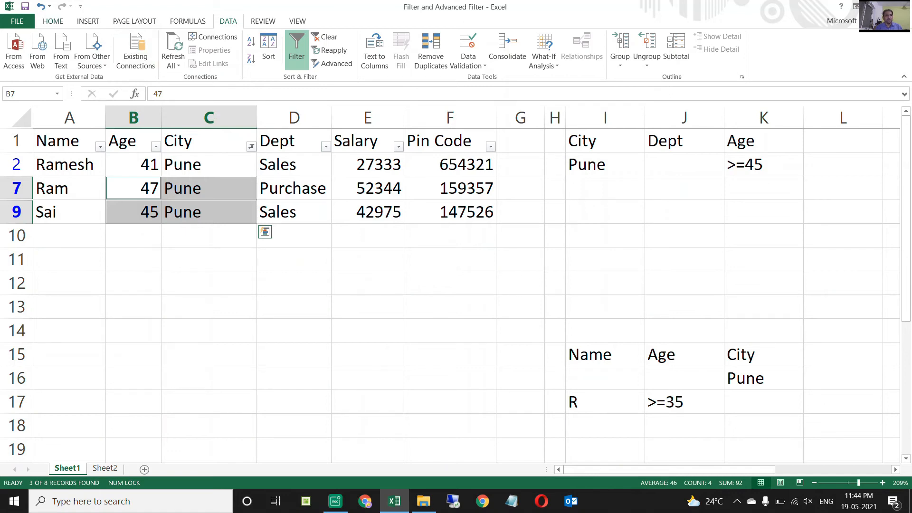
pyautogui.click(53, 21)
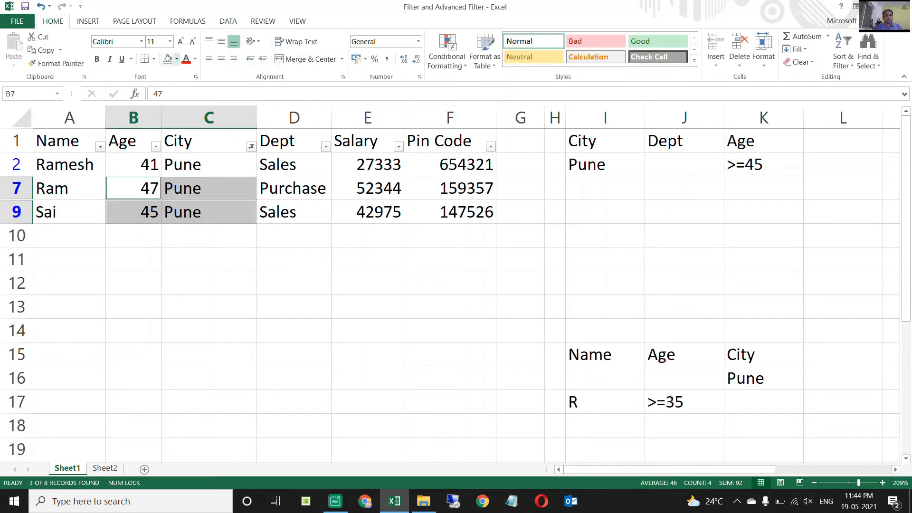
pyautogui.click(177, 59)
pyautogui.click(195, 181)
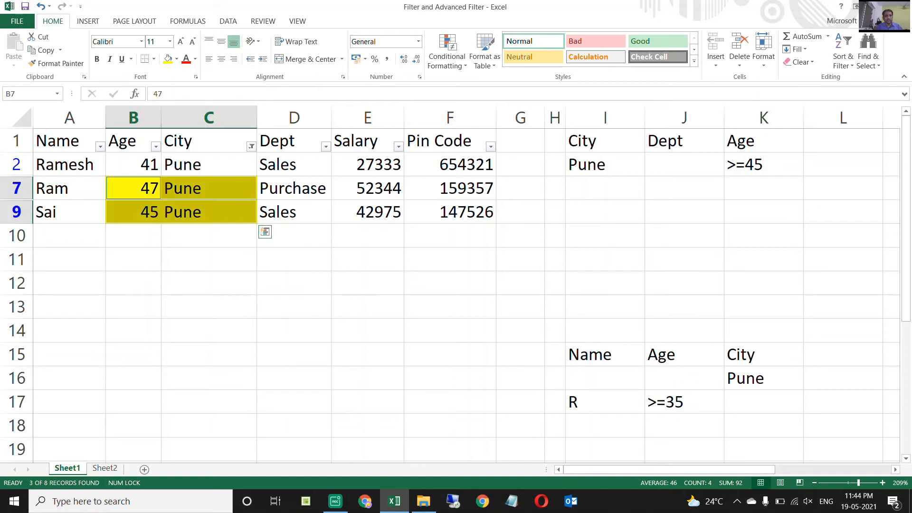
pyautogui.press('Right')
pyautogui.press('Up')
# Clear the City filter to show all employees.
pyautogui.press('Up')
pyautogui.press('Down')
pyautogui.press('Down')
pyautogui.press('Down')
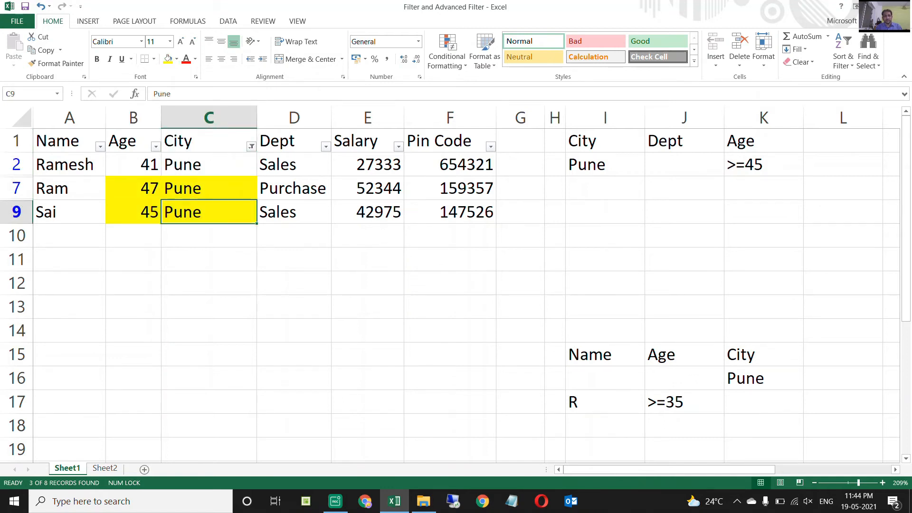
pyautogui.press('Right')
# Filter the Dept column to show only Sales.
pyautogui.press('Up')
pyautogui.press('Up')
pyautogui.press('Up')
pyautogui.press('Left')
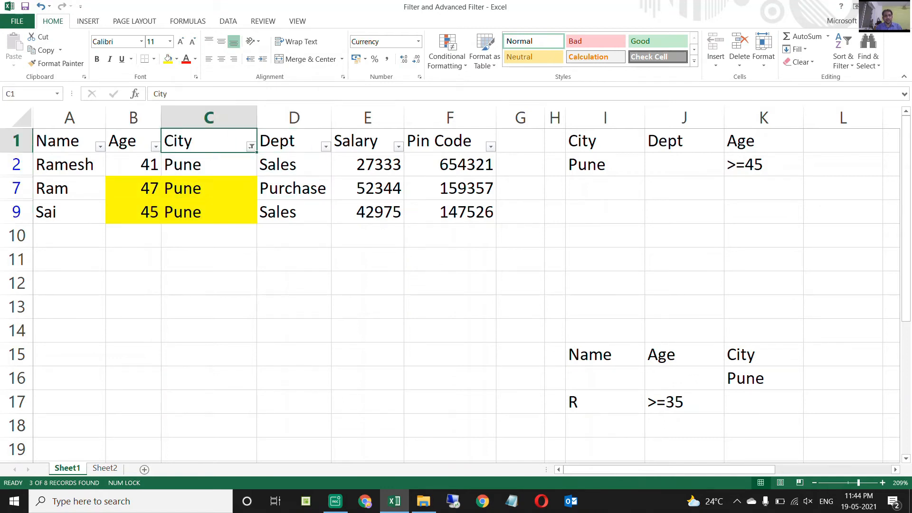
pyautogui.hotkey('alt', 'Down')
pyautogui.press('c')
pyautogui.press('Right')
pyautogui.hotkey('alt', 'Down')
pyautogui.press('Down')
pyautogui.press('Down')
pyautogui.press('Down')
pyautogui.press('Down')
pyautogui.press('Down')
pyautogui.press('Down')
pyautogui.press('Up')
pyautogui.press('space')
# Fill the Dept cells of the first three visible Sales rows, D2, D6 and D8, with yellow.
pyautogui.press('Down')
pyautogui.press('Down')
pyautogui.press('Down')
pyautogui.press('space')
pyautogui.press('Return')
pyautogui.press('Down')
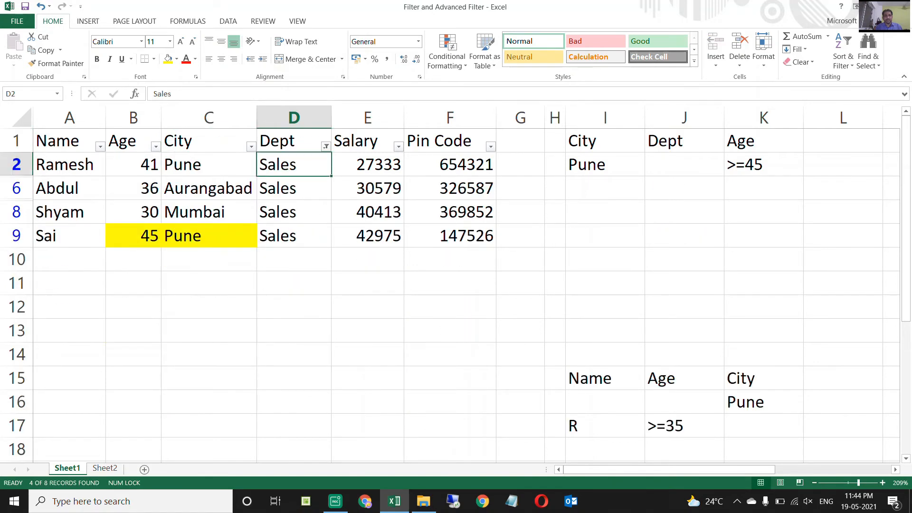
pyautogui.hotkey('shift', 'Down')
pyautogui.hotkey('shift', 'Down')
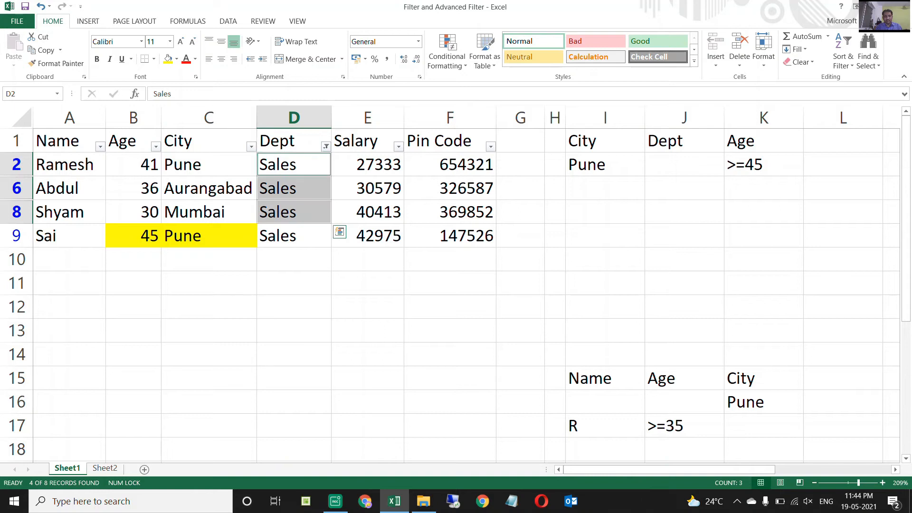
pyautogui.click(169, 58)
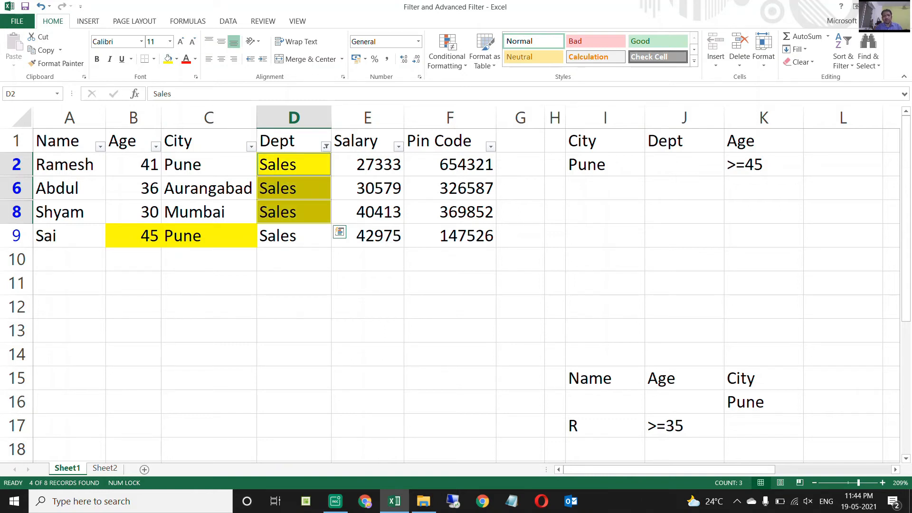
# Clear the Dept filter to show the whole table with its highlighted cells.
pyautogui.press('Up')
pyautogui.hotkey('alt', 'Down')
pyautogui.press('c')
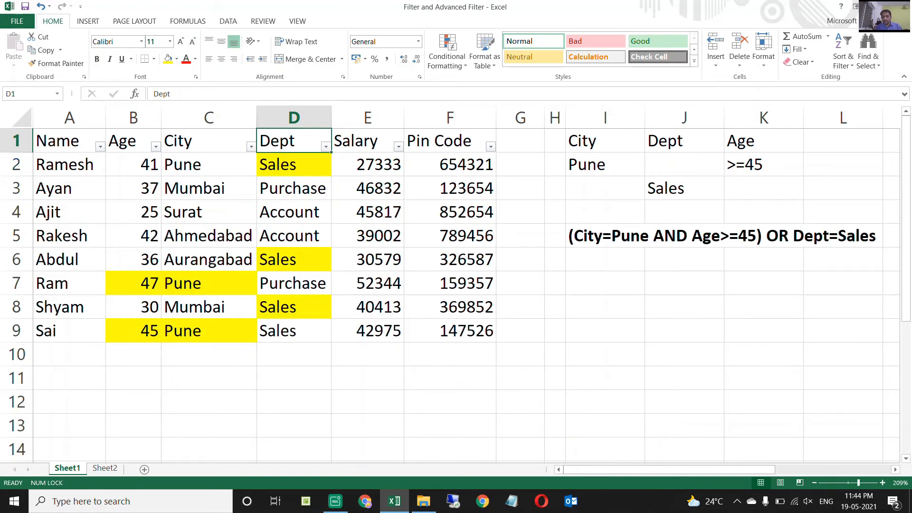
# Compare the highlighted Dept and City cells in the table with the Dept criterion in the criteria block.
pyautogui.click(684, 140)
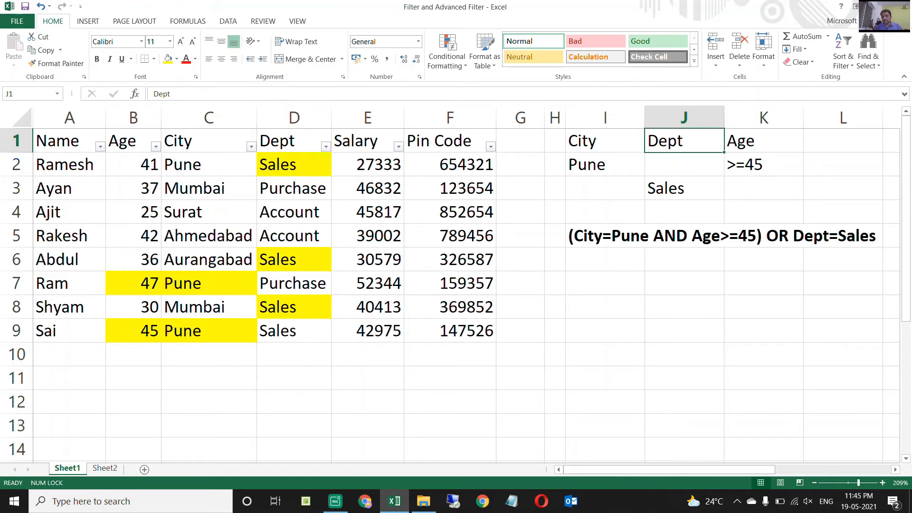
pyautogui.click(684, 188)
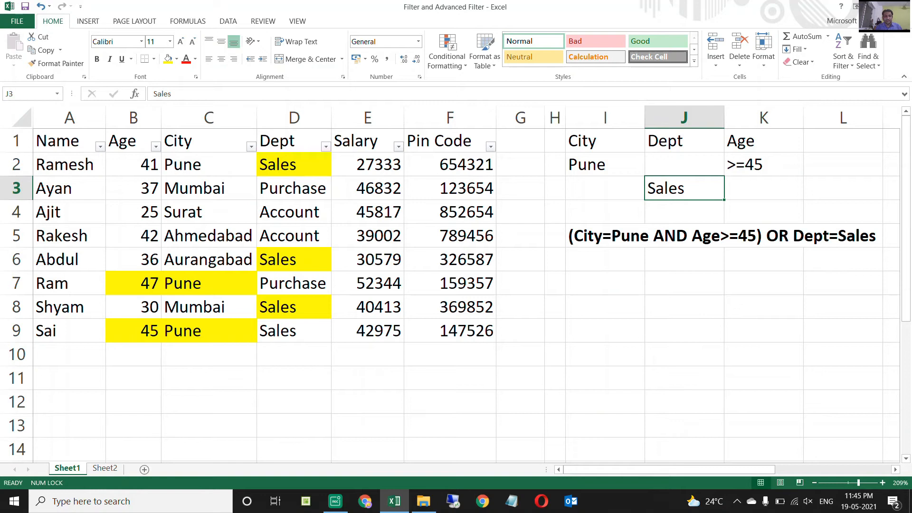
pyautogui.click(294, 164)
pyautogui.click(294, 259)
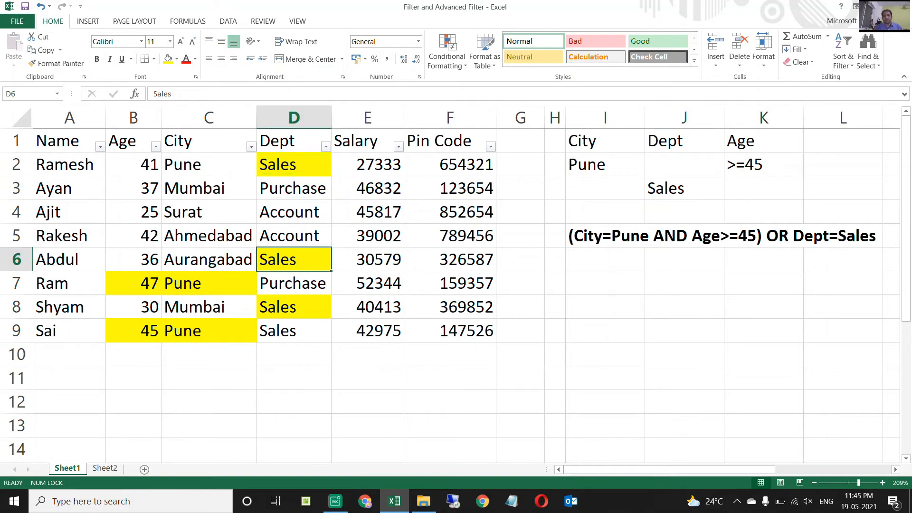
pyautogui.click(294, 307)
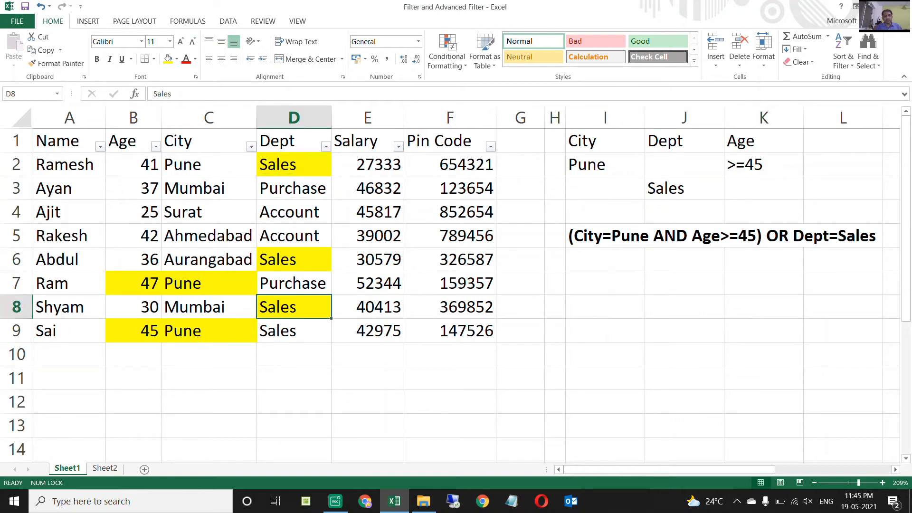
pyautogui.click(294, 164)
pyautogui.click(294, 260)
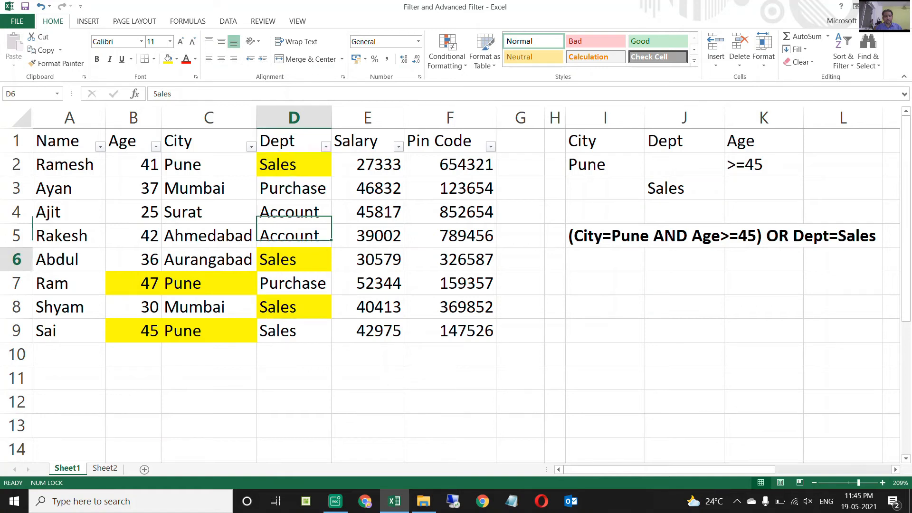
pyautogui.click(209, 284)
pyautogui.click(295, 307)
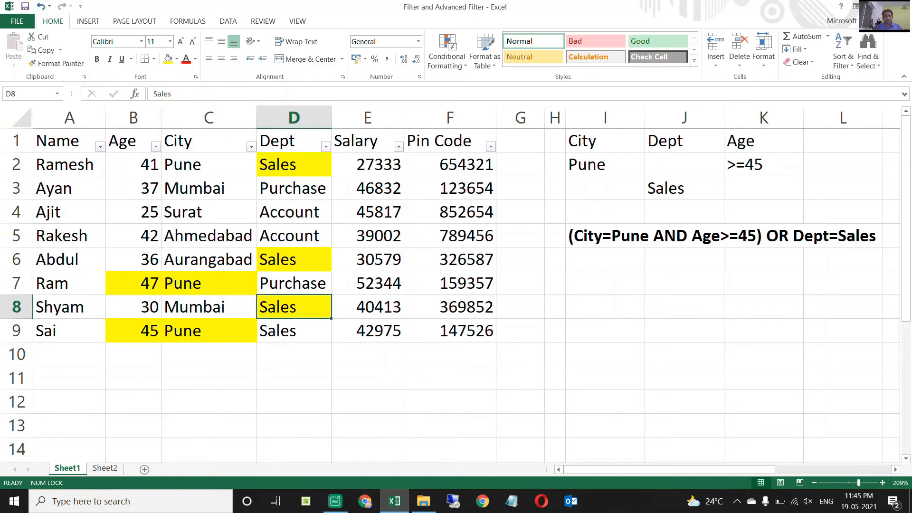
pyautogui.click(209, 330)
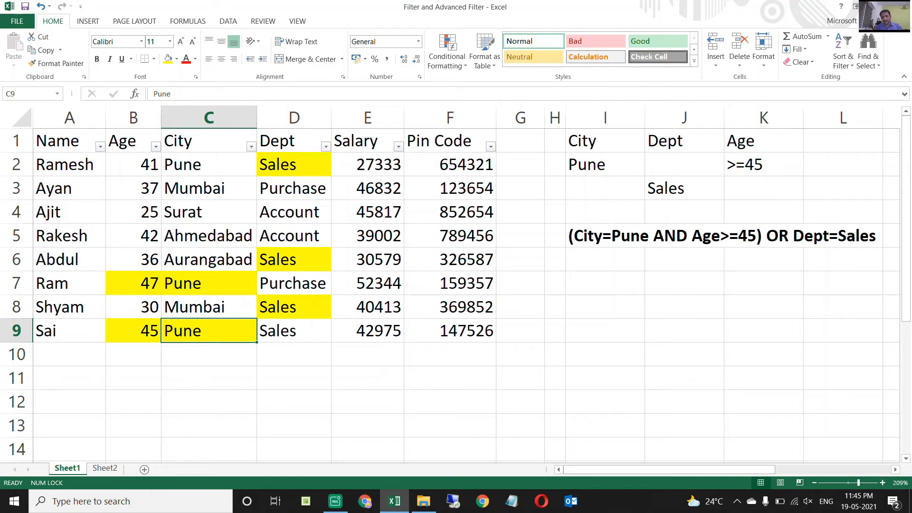
pyautogui.click(294, 331)
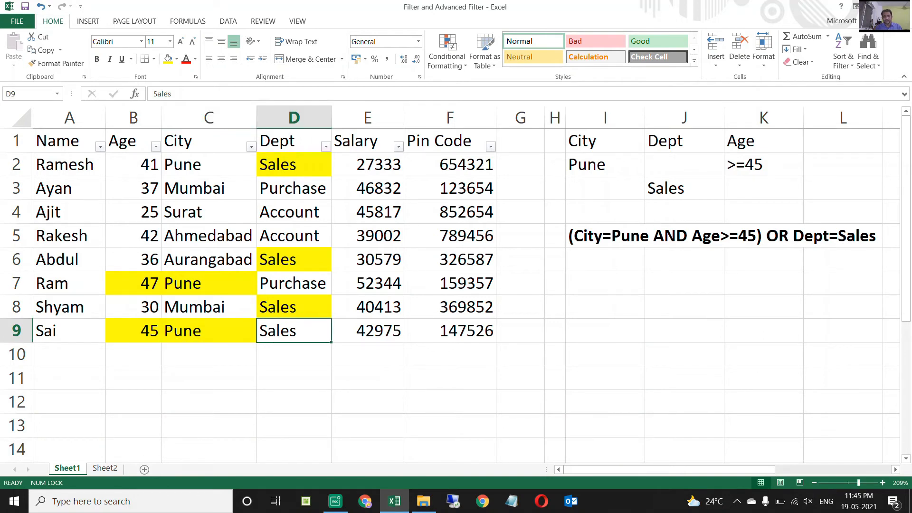
# Open the Advanced Filter with the employee table A1:F9 as its list range.
pyautogui.hotkey('ctrl', 'Up')
pyautogui.hotkey('ctrl', 'Left')
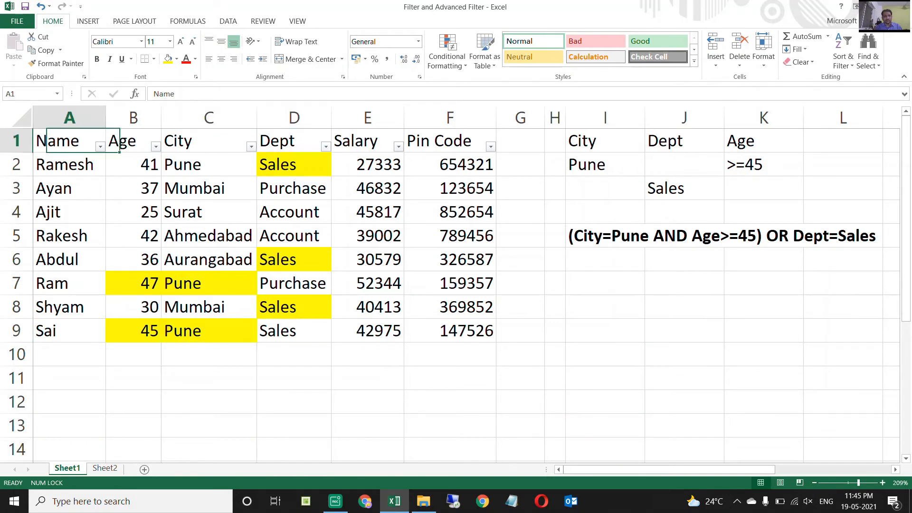
pyautogui.hotkey('ctrl', 'shift', 'Right')
pyautogui.hotkey('ctrl', 'shift', 'Down')
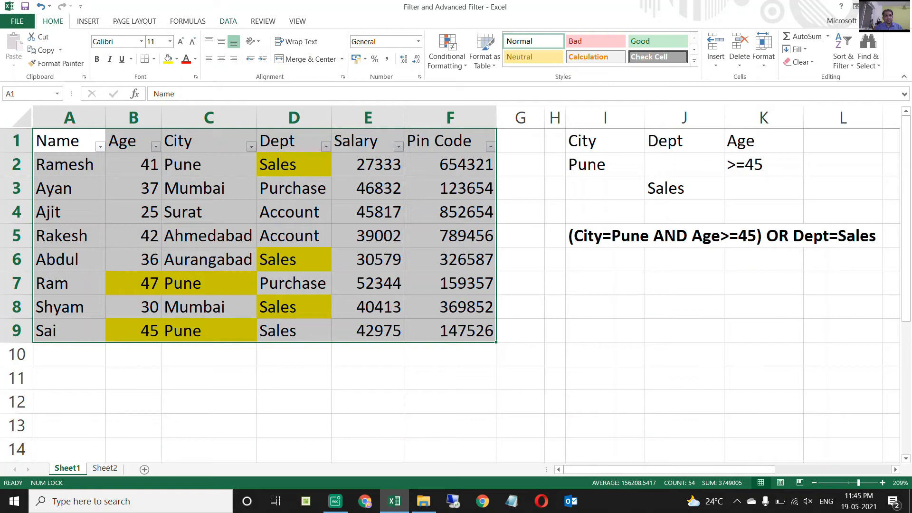
pyautogui.click(228, 21)
pyautogui.click(332, 64)
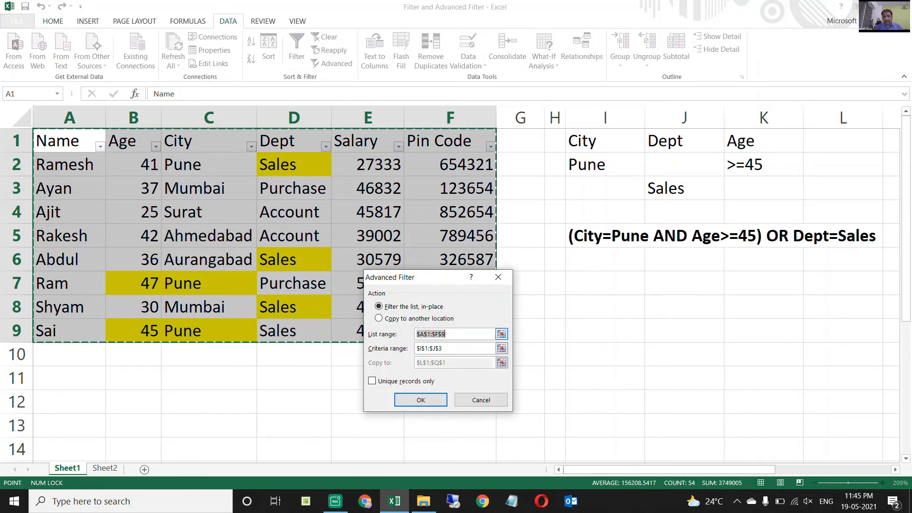
# Set the criteria range to I1:K3 on Sheet1 and filter the list in place.
pyautogui.click(471, 349)
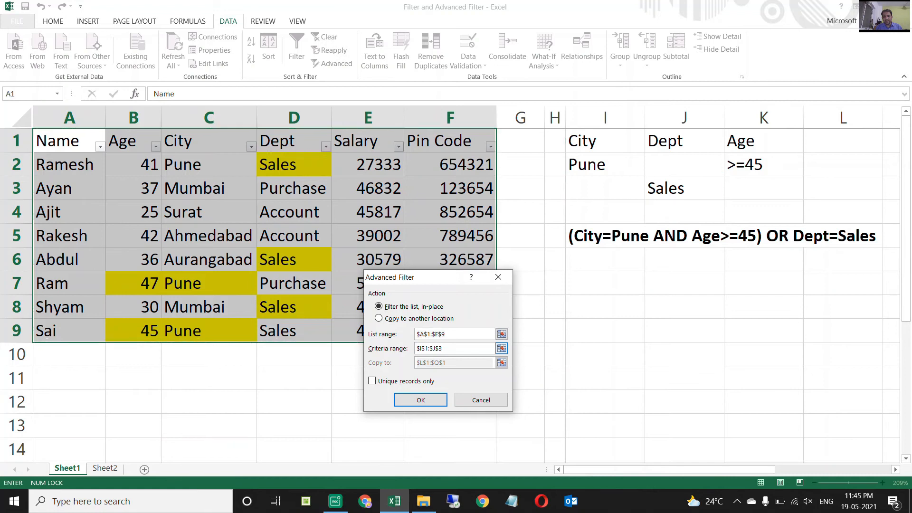
pyautogui.press('BackSpace')
pyautogui.press('BackSpace')
pyautogui.press('BackSpace')
pyautogui.press('BackSpace')
pyautogui.press('BackSpace')
pyautogui.press('BackSpace')
pyautogui.press('BackSpace')
pyautogui.press('BackSpace')
pyautogui.press('BackSpace')
pyautogui.click(502, 348)
pyautogui.moveTo(584, 140); pyautogui.dragTo(789, 193)
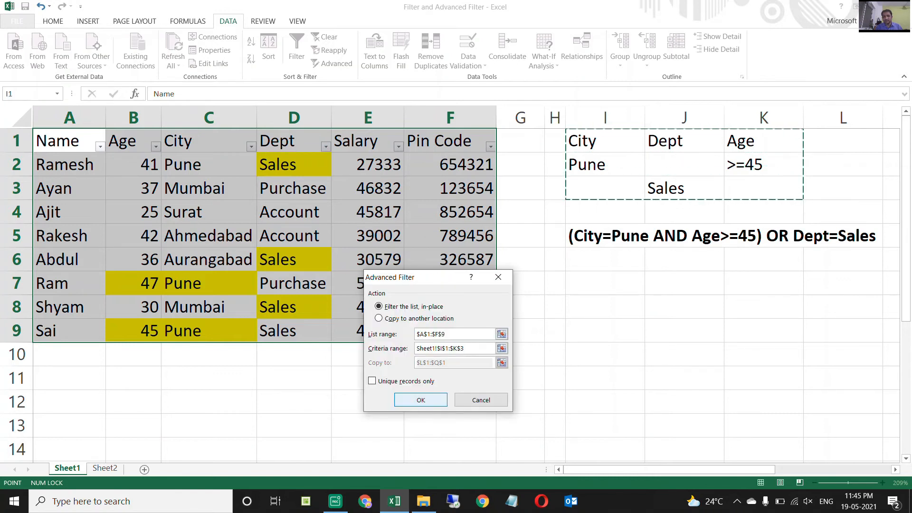
pyautogui.press('Return')
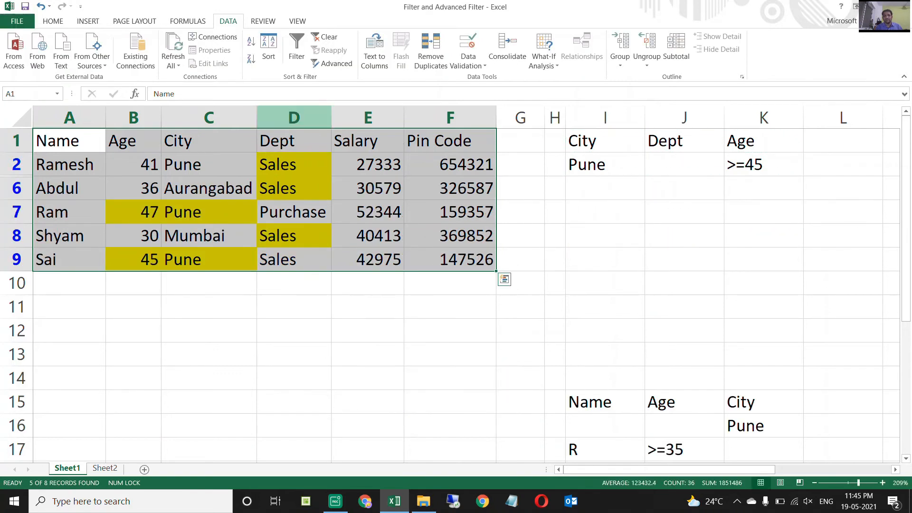
# Examine the Dept and City values of the filtered rows against the yellow highlights.
pyautogui.click(294, 164)
pyautogui.press('Down')
pyautogui.press('Down')
pyautogui.press('Down')
pyautogui.press('Down')
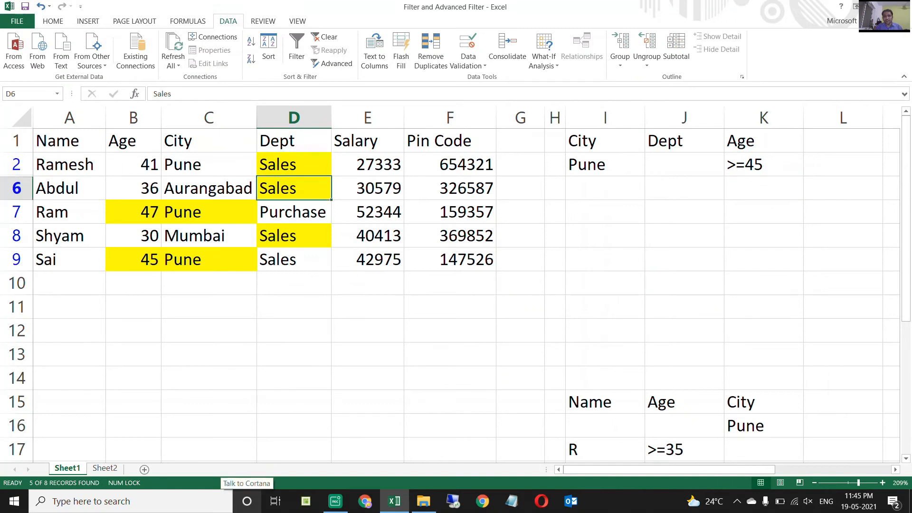
pyautogui.press('Up')
pyautogui.press('Up')
pyautogui.press('Up')
pyautogui.press('Up')
pyautogui.press('Up')
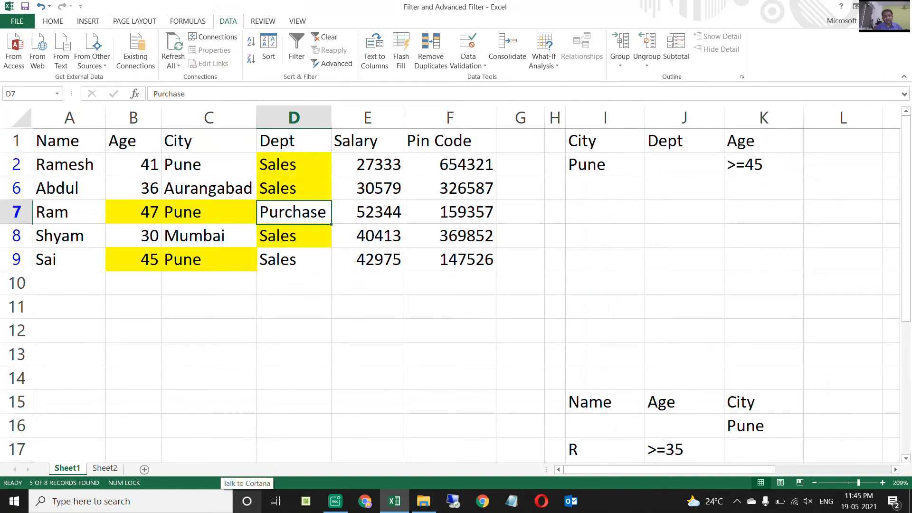
pyautogui.press('Left')
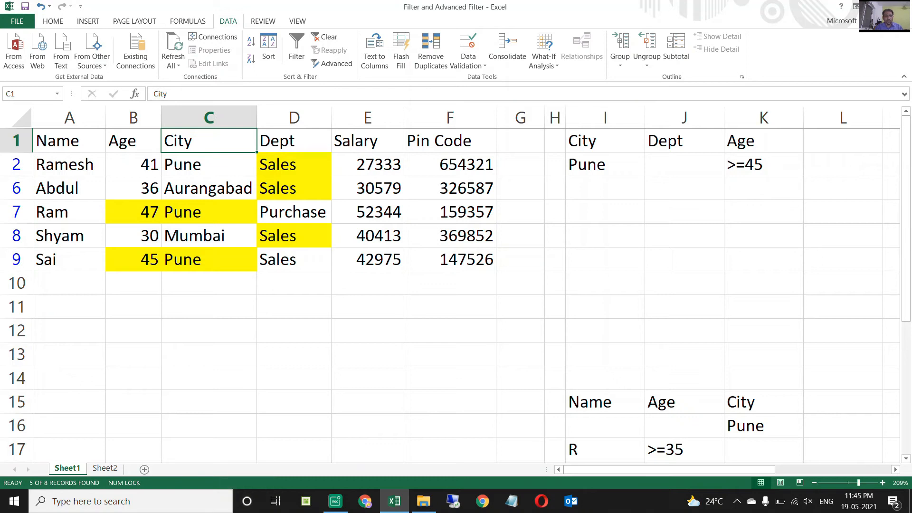
pyautogui.press('Down')
pyautogui.press('Down')
pyautogui.press('Down')
pyautogui.press('Down')
pyautogui.press('Down')
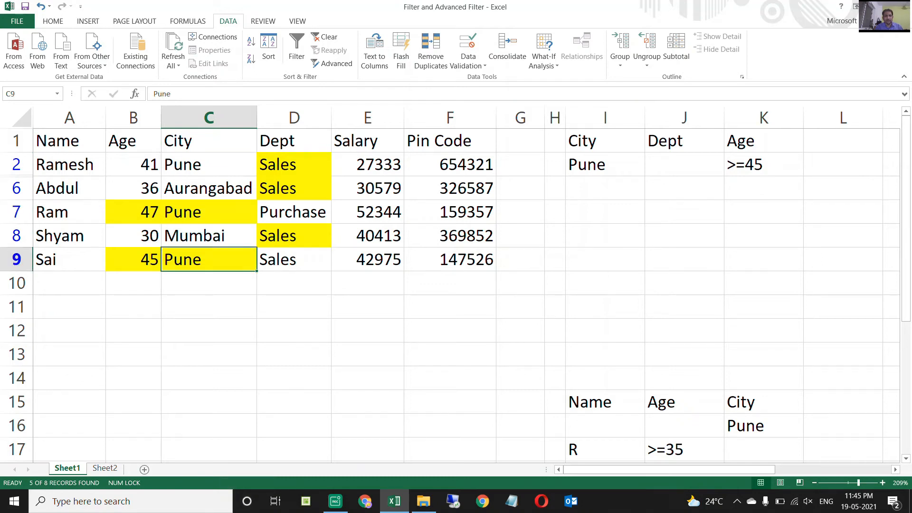
pyautogui.press('Up')
pyautogui.press('Up')
pyautogui.moveTo(294, 165); pyautogui.dragTo(294, 189)
pyautogui.keyDown('ctrl'); pyautogui.click(294, 235); pyautogui.keyUp('ctrl')
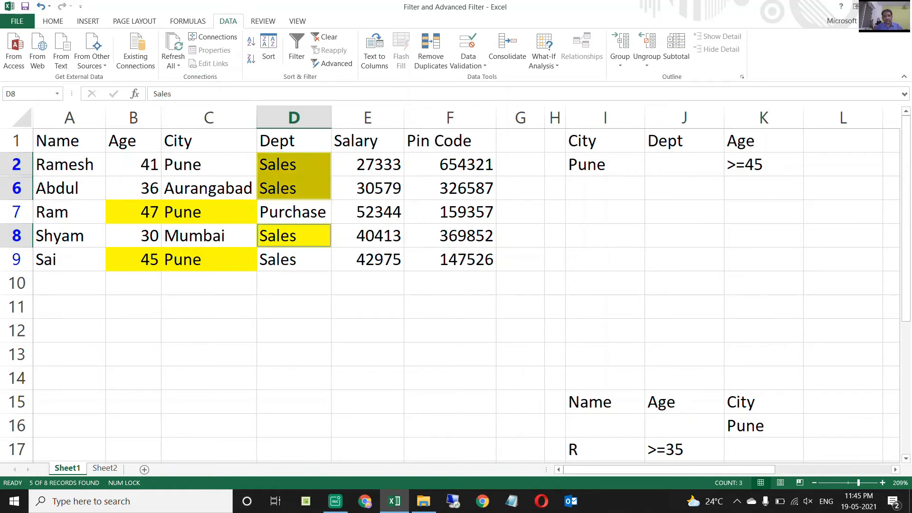
# Check which filtered rows belong to Sales and inspect the Purchase row, row 7, against the City and Age criteria.
pyautogui.click(294, 140)
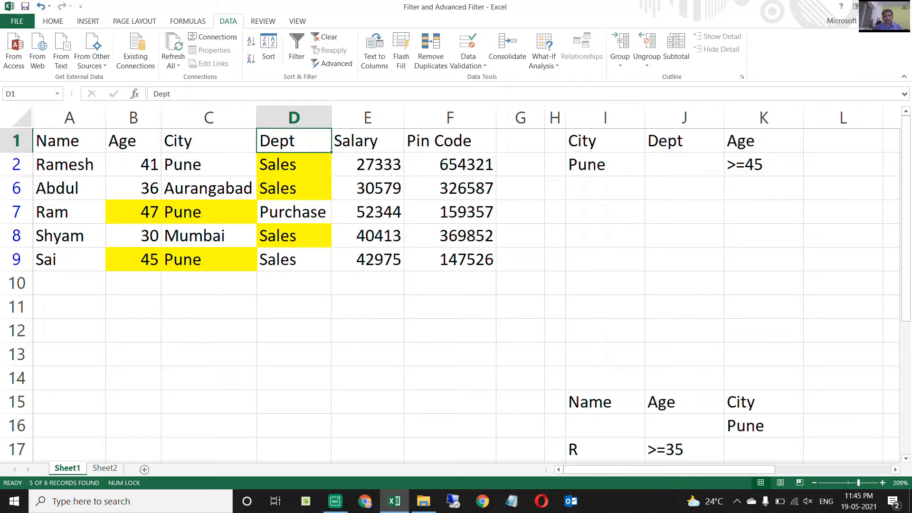
pyautogui.moveTo(294, 165); pyautogui.dragTo(294, 189)
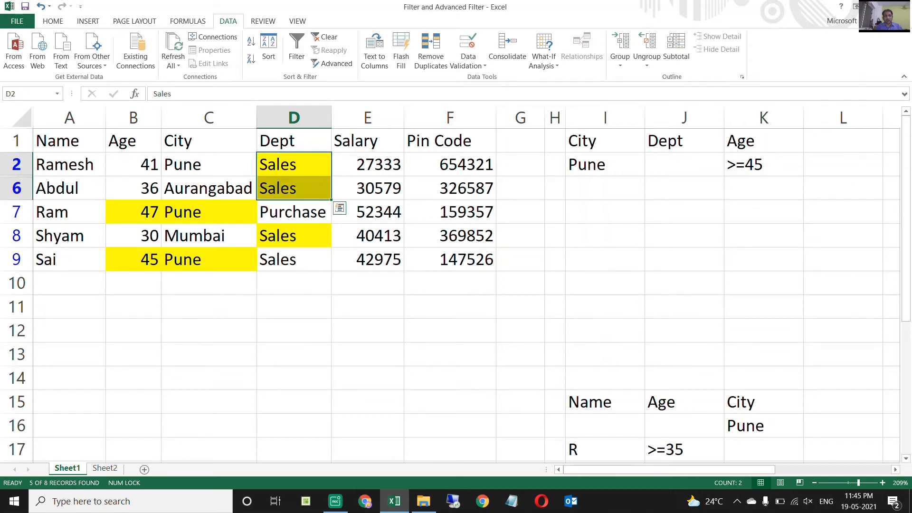
pyautogui.keyDown('ctrl'); pyautogui.click(294, 236); pyautogui.keyUp('ctrl')
pyautogui.keyDown('ctrl'); pyautogui.click(294, 260); pyautogui.keyUp('ctrl')
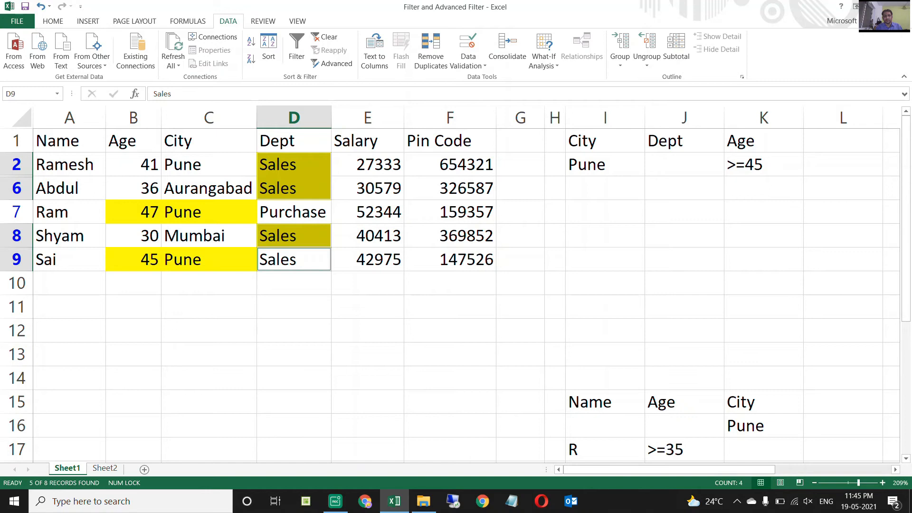
pyautogui.click(294, 212)
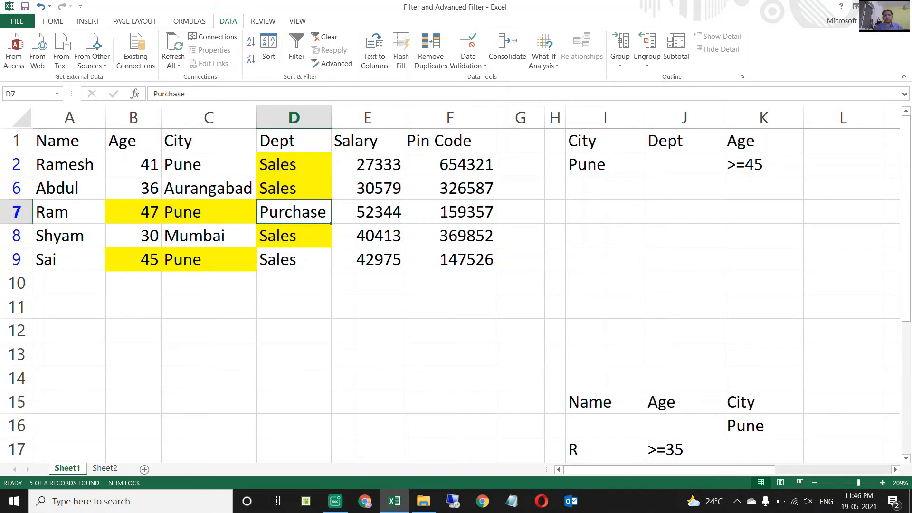
pyautogui.hotkey('shift', 'space')
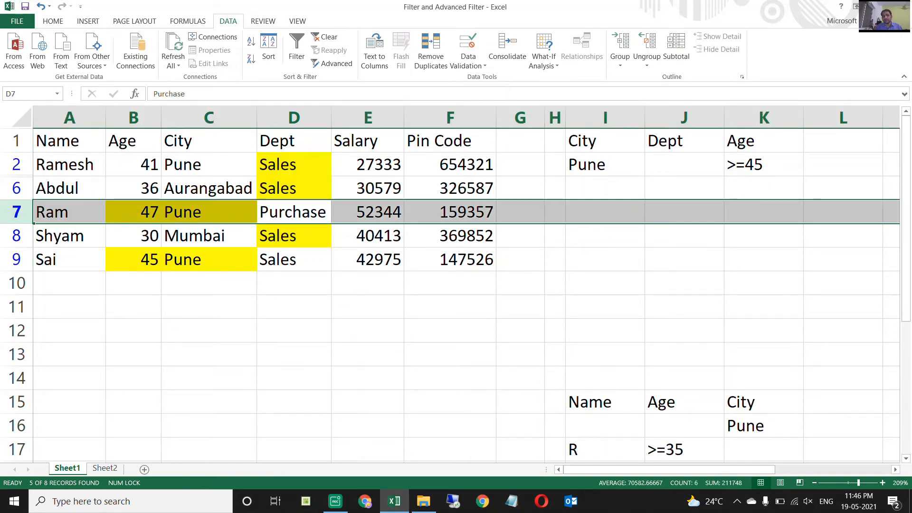
pyautogui.press('Up')
pyautogui.press('Up')
pyautogui.press('Up')
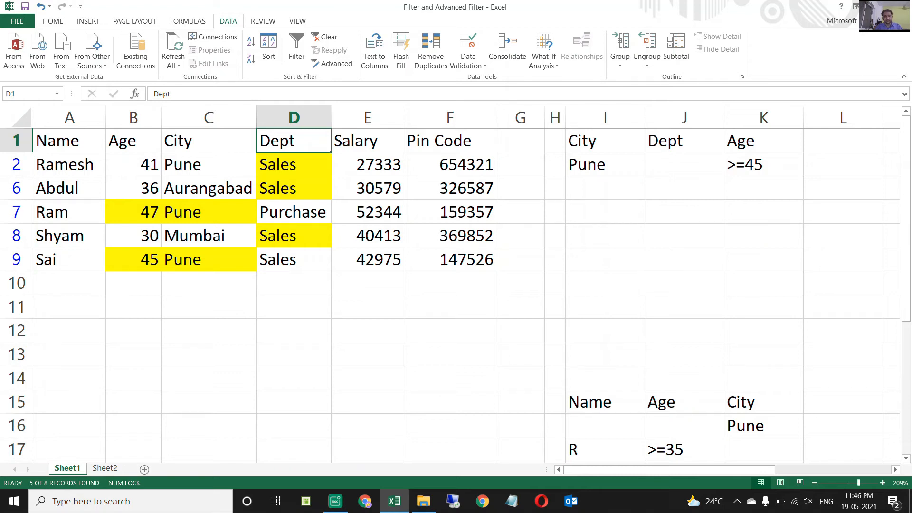
# Clear the advanced filter from the employee table to bring back all rows.
pyautogui.hotkey('alt', 'a')
pyautogui.press('c')
pyautogui.press('Down')
pyautogui.press('Up')
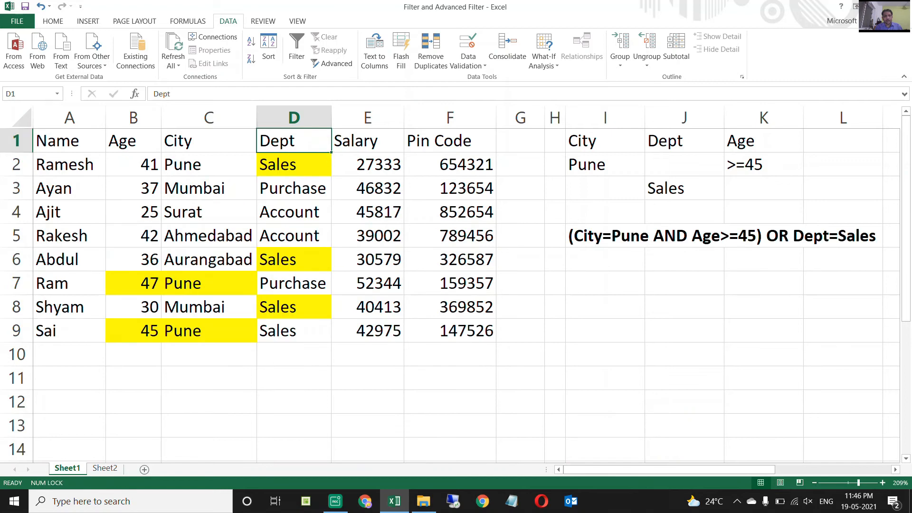
# Change the Dept criterion in J3 to <>Sales.
pyautogui.press('Right')
pyautogui.press('Right')
pyautogui.press('Right')
pyautogui.press('Right')
pyautogui.press('Right')
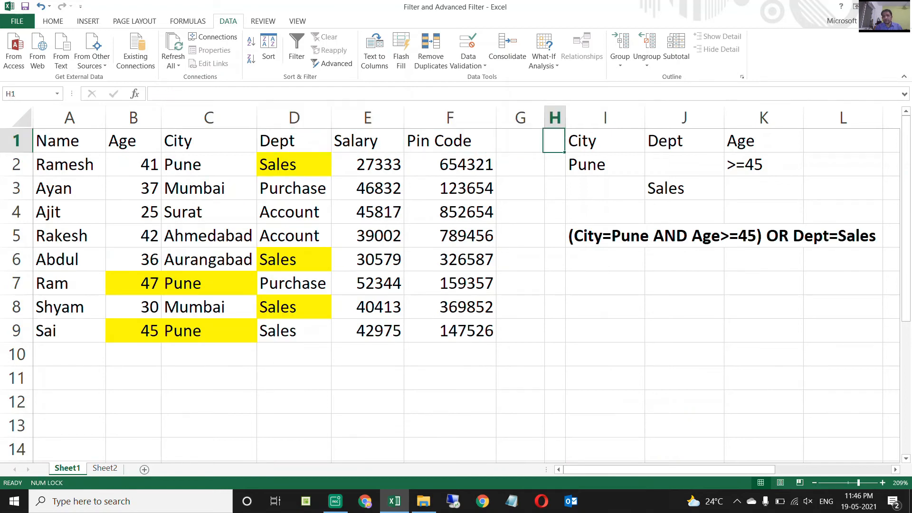
pyautogui.press('Down')
pyautogui.press('Right')
pyautogui.press('Right')
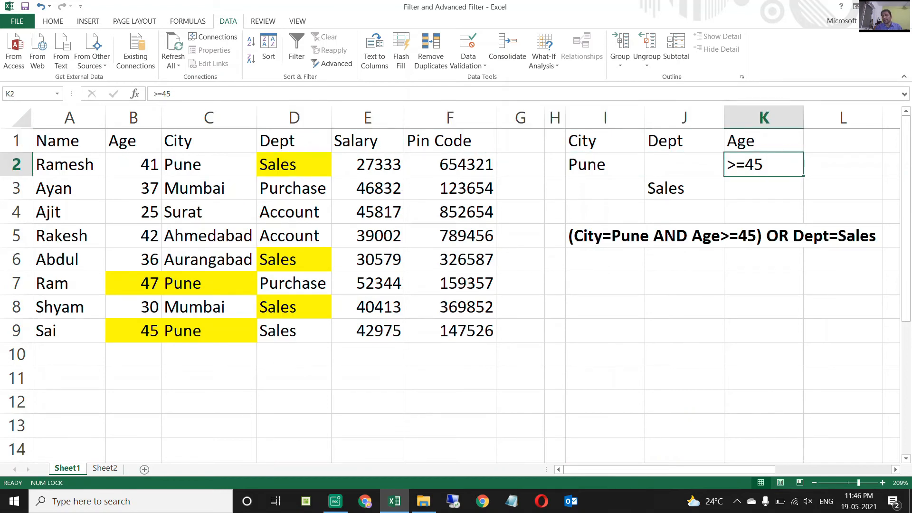
pyautogui.press('Down')
pyautogui.press('Left')
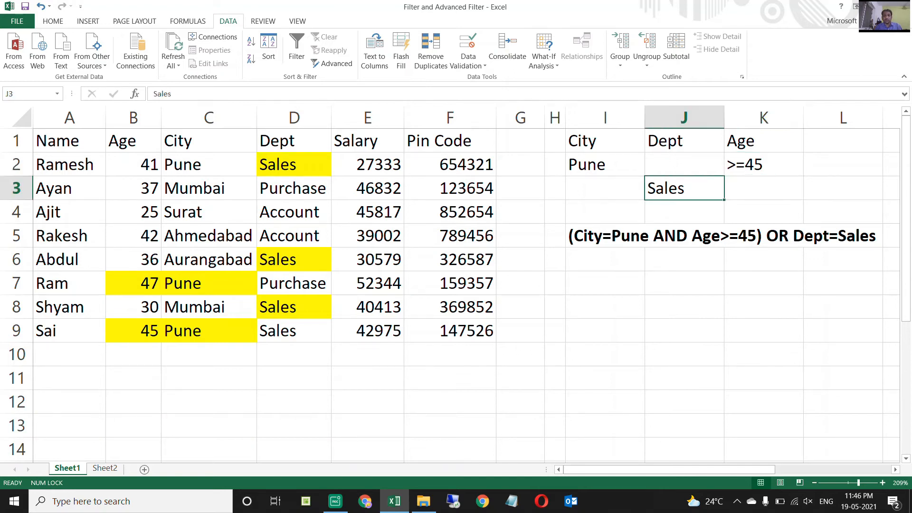
pyautogui.press('F2')
pyautogui.press('Home')
pyautogui.write('<>')
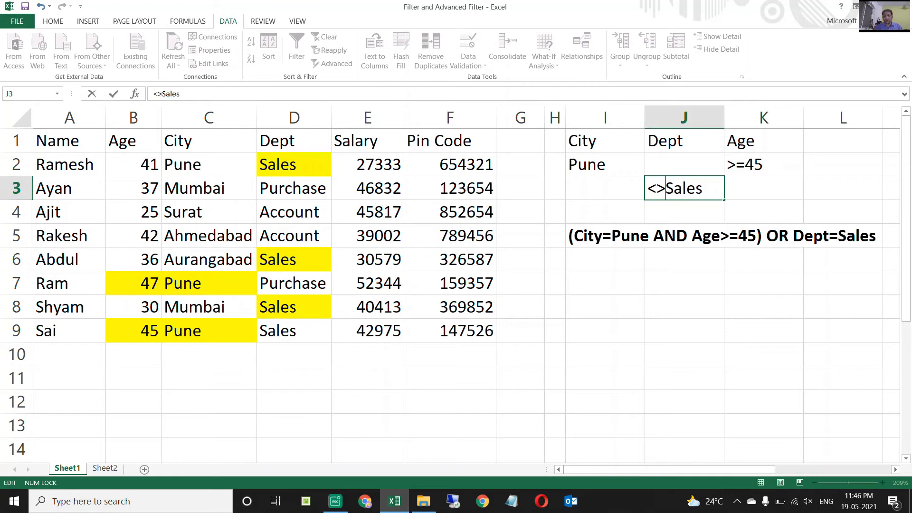
pyautogui.press('Return')
# Turn on filter buttons for the employee table's header row, A1:F1.
pyautogui.press('Up')
pyautogui.press('Up')
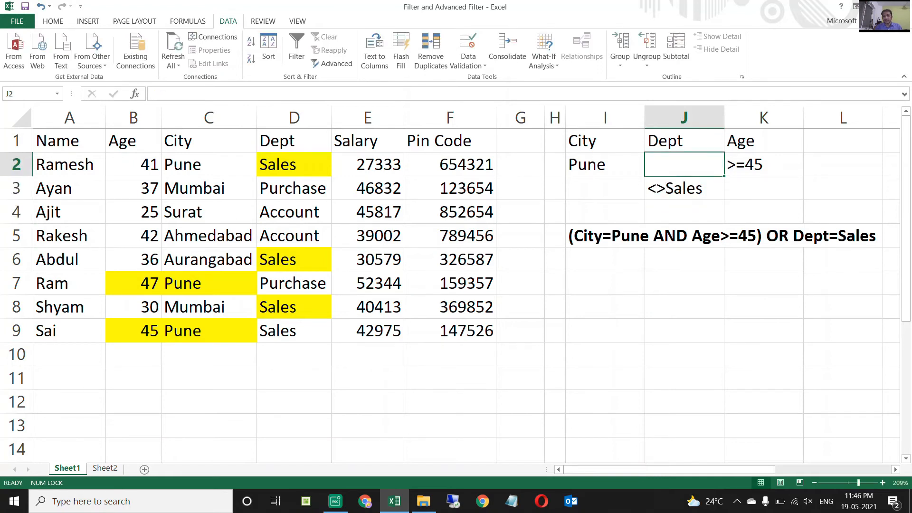
pyautogui.press('Left')
pyautogui.press('Left')
pyautogui.press('Left')
pyautogui.press('Left')
pyautogui.press('Left')
pyautogui.press('Left')
pyautogui.press('Up')
pyautogui.press('Right')
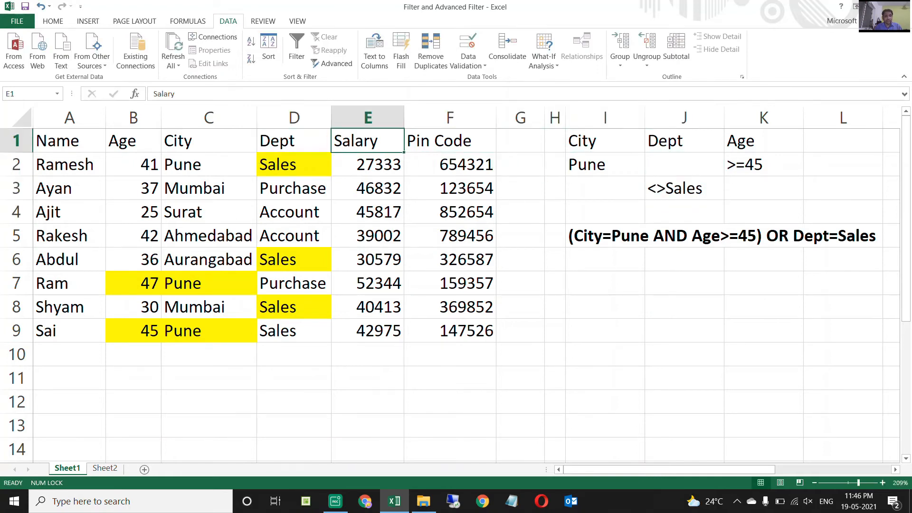
pyautogui.press('Right')
pyautogui.hotkey('shift', 'Home')
pyautogui.hotkey('ctrl', 'shift', 'l')
# Filter the City column to show only Pune.
pyautogui.press('Right')
pyautogui.press('Left')
pyautogui.press('Left')
pyautogui.press('Left')
pyautogui.press('Left')
pyautogui.hotkey('alt', 'Down')
pyautogui.press('Up')
pyautogui.press('Down')
pyautogui.press('space')
pyautogui.press('Down')
pyautogui.press('Down')
pyautogui.press('Down')
pyautogui.press('Down')
pyautogui.press('space')
pyautogui.press('Return')
pyautogui.press('Down')
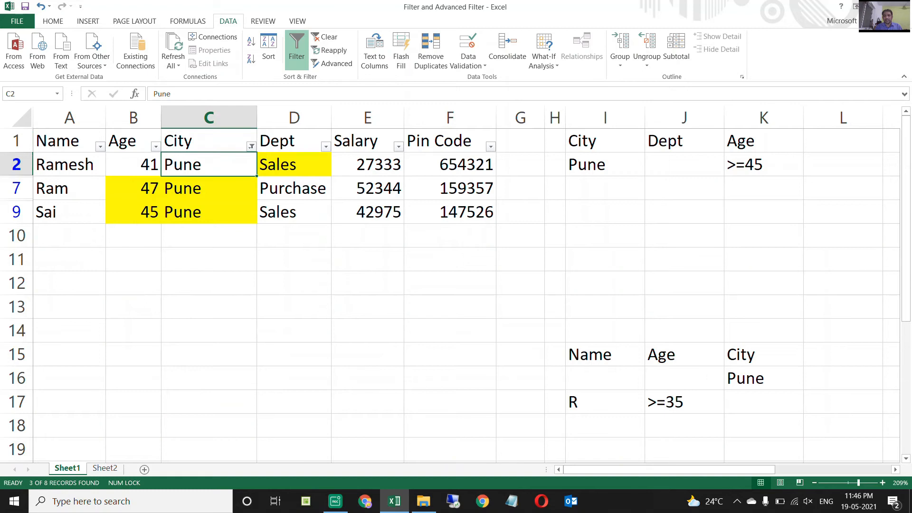
# Inspect the Age and City values of the Pune rows, checking rows 7 and 9 against the age condition.
pyautogui.press('Up')
pyautogui.press('Left')
pyautogui.hotkey('alt', 'Down')
pyautogui.press('Escape')
pyautogui.press('Down')
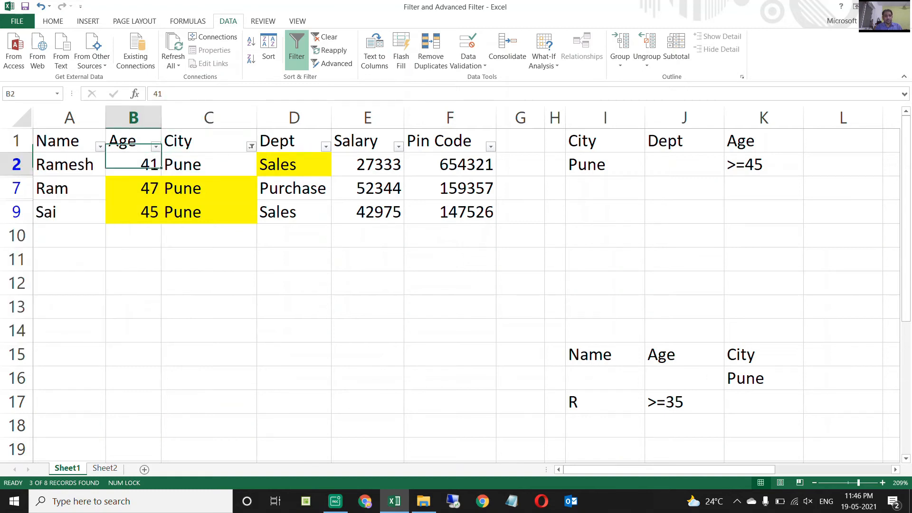
pyautogui.press('Down')
pyautogui.hotkey('shift', 'Right')
pyautogui.hotkey('shift', 'Down')
pyautogui.press('Up')
pyautogui.press('Up')
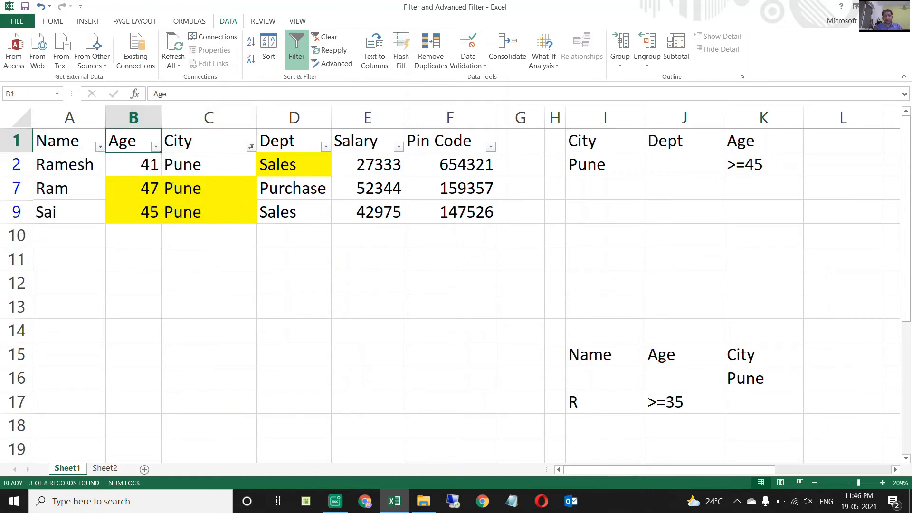
# Filter the Age column to exclude 41, keeping 45 and 47.
pyautogui.hotkey('alt', 'Down')
pyautogui.press('Down')
pyautogui.press('Down')
pyautogui.press('Down')
pyautogui.press('Down')
pyautogui.press('Down')
pyautogui.press('Down')
# Examine the Dept values of filtered rows 7 and 9, selecting each entire row to compare it with the <>Sales condition.
pyautogui.press('Down')
pyautogui.press('space')
pyautogui.press('Return')
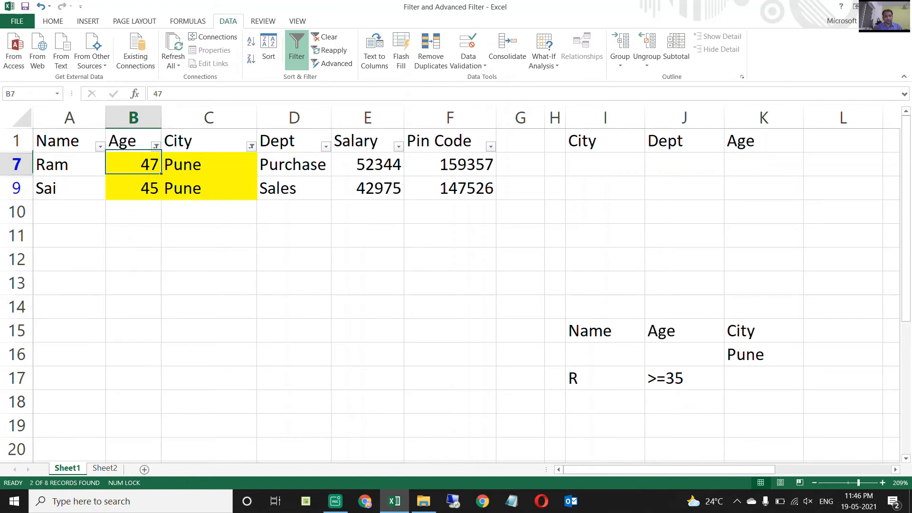
pyautogui.press('Right')
pyautogui.press('Right')
pyautogui.press('Right')
pyautogui.press('Left')
pyautogui.press('Down')
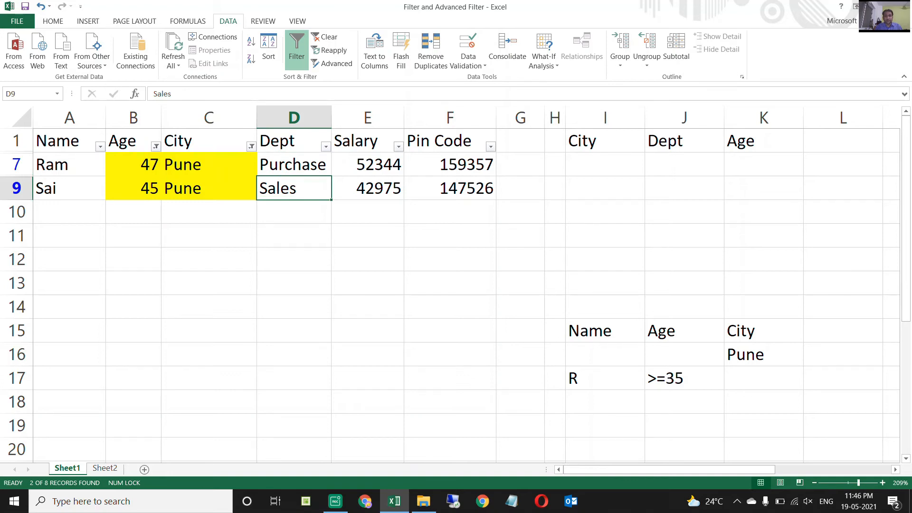
pyautogui.press('Up')
pyautogui.press('Down')
pyautogui.hotkey('shift', 'space')
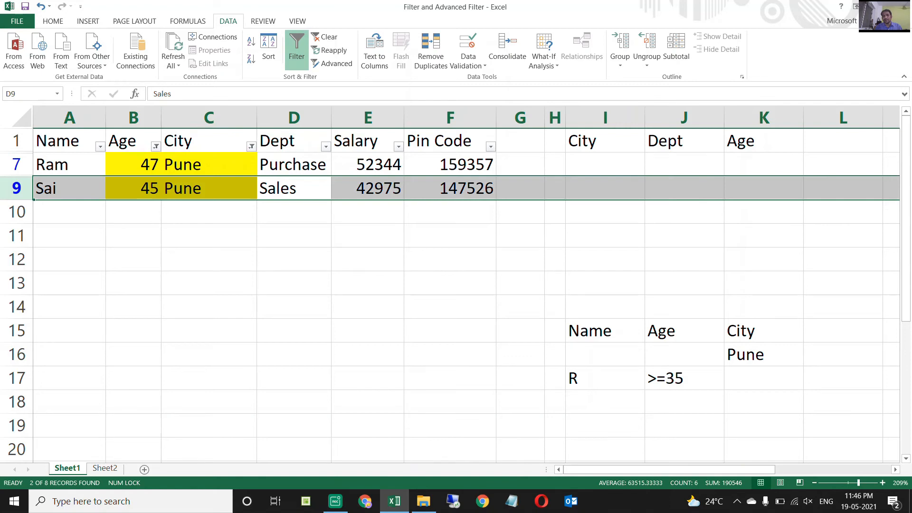
pyautogui.press('Down')
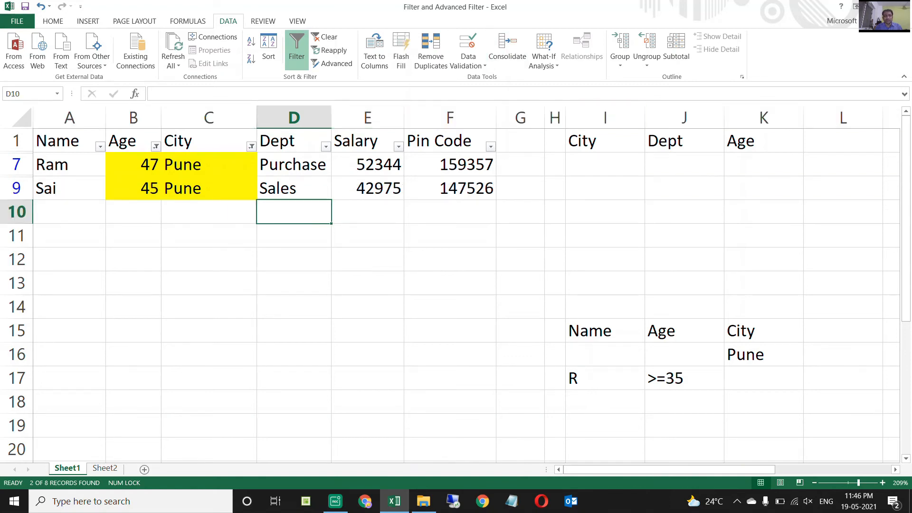
pyautogui.press('Up')
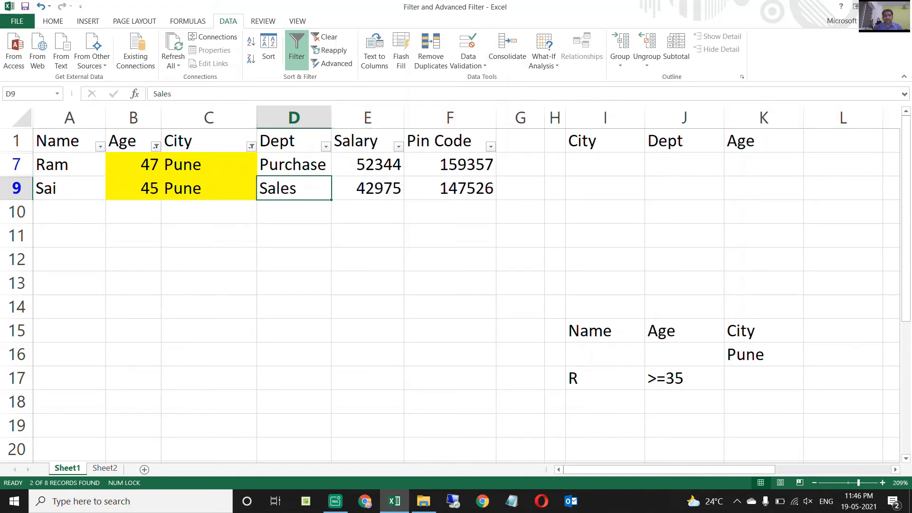
pyautogui.press('Up')
pyautogui.hotkey('shift', 'space')
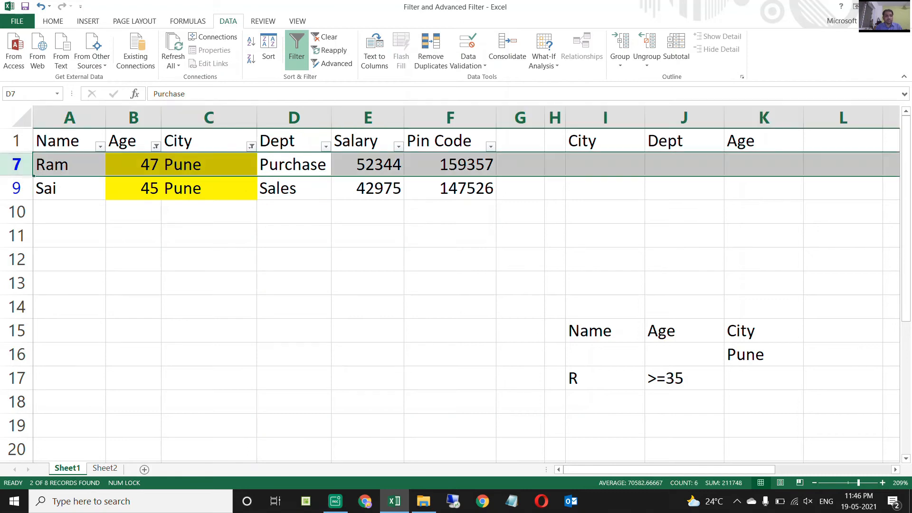
pyautogui.press('Home')
pyautogui.press('Right')
pyautogui.press('Right')
pyautogui.press('Right')
pyautogui.press('Right')
pyautogui.press('Right')
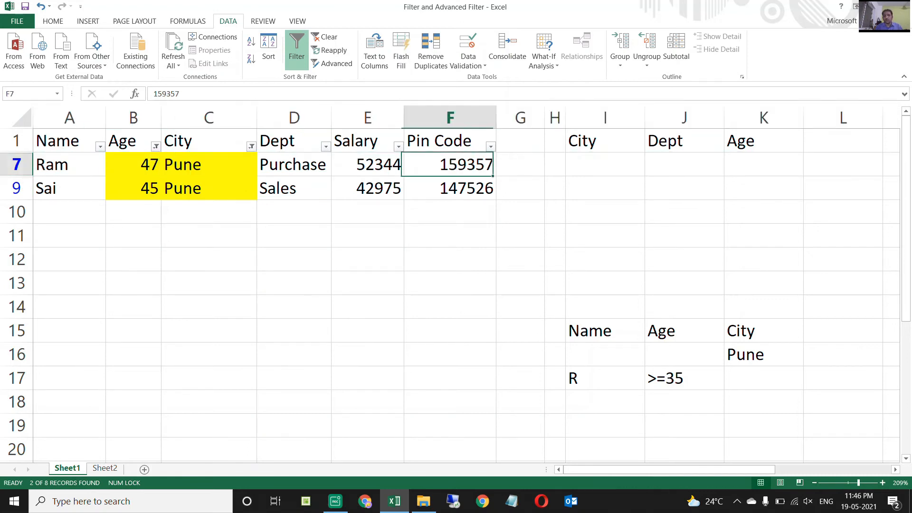
# Clear the City and Age column filters from the employee table.
pyautogui.press('Up')
pyautogui.press('Left')
pyautogui.press('Left')
pyautogui.press('Left')
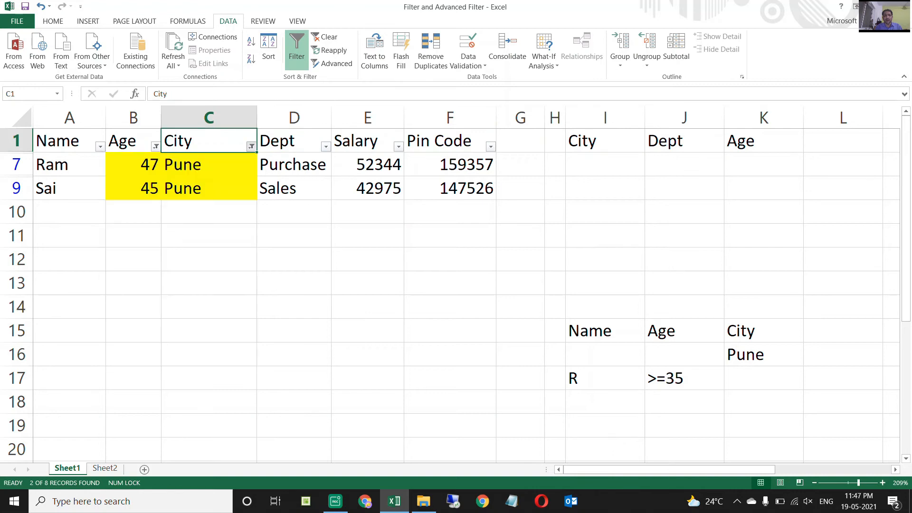
pyautogui.hotkey('alt', 'a')
pyautogui.press('c')
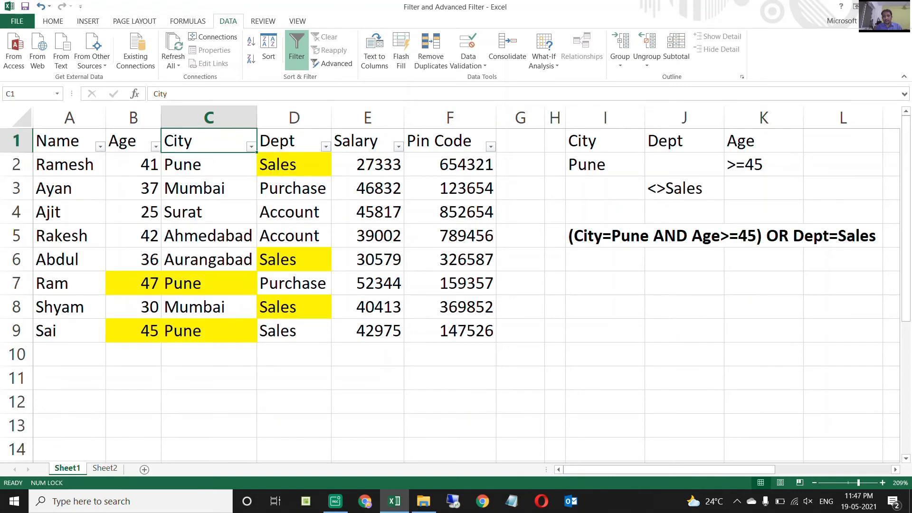
# Edit the bold condition text in I5 to read (City=Pune AND Age>=45) OR Dept<>Sales.
pyautogui.press('Left')
pyautogui.press('Left')
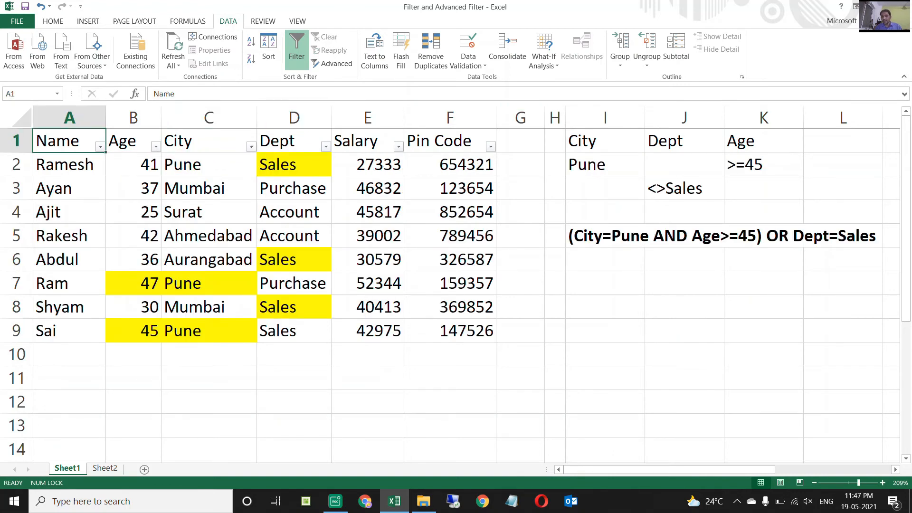
pyautogui.click(843, 235)
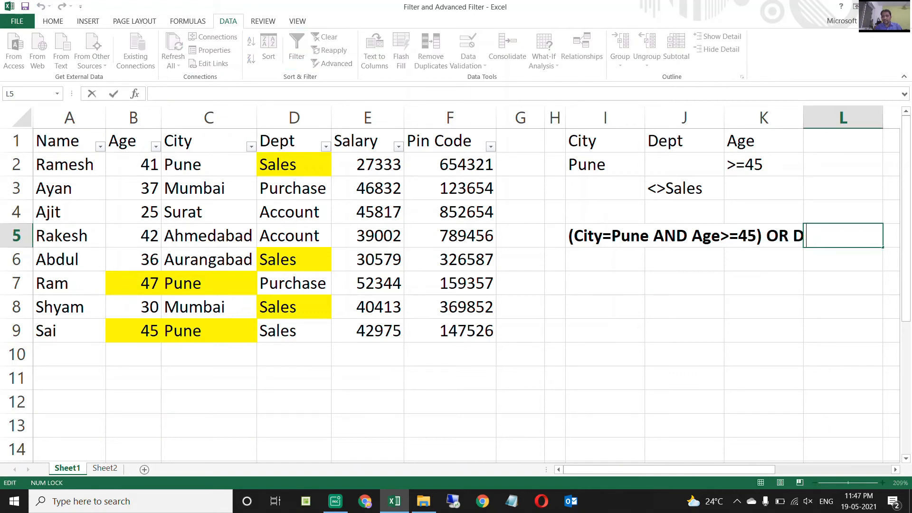
pyautogui.press('Left')
pyautogui.press('Left')
pyautogui.press('Left')
pyautogui.press('F2')
pyautogui.press('Left')
pyautogui.press('Left')
pyautogui.press('Left')
pyautogui.press('Left')
pyautogui.press('Left')
pyautogui.press('Left')
pyautogui.press('Left')
pyautogui.press('Left')
pyautogui.press('Left')
pyautogui.press('Left')
pyautogui.press('Left')
pyautogui.press('Left')
pyautogui.press('Left')
pyautogui.press('Left')
pyautogui.press('Left')
pyautogui.press('Left')
pyautogui.press('Left')
pyautogui.press('Left')
pyautogui.press('Left')
pyautogui.press('Left')
pyautogui.press('Right')
pyautogui.press('Right')
pyautogui.press('Right')
pyautogui.press('Right')
pyautogui.press('Right')
pyautogui.press('Right')
pyautogui.press('Right')
pyautogui.press('Right')
pyautogui.press('Right')
pyautogui.press('Right')
pyautogui.press('Right')
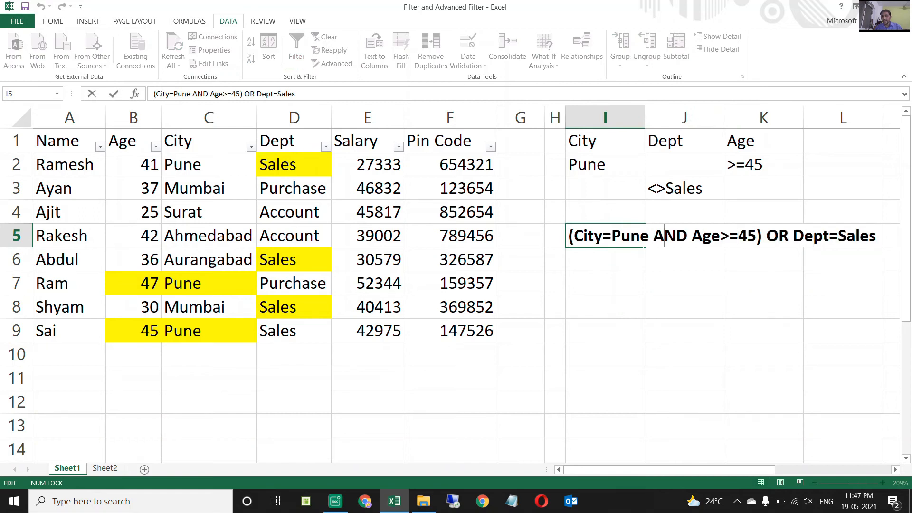
pyautogui.press('Right')
pyautogui.press('Right')
pyautogui.press('Right')
pyautogui.press('Right')
pyautogui.press('Right')
pyautogui.press('Right')
pyautogui.press('Right')
pyautogui.press('Right')
pyautogui.hotkey('shift', 'Right')
pyautogui.write('<>')
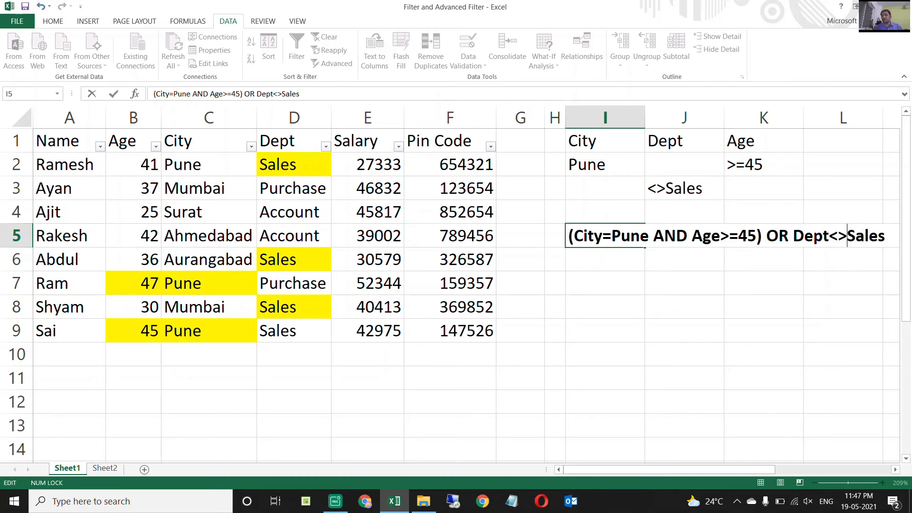
pyautogui.press('Return')
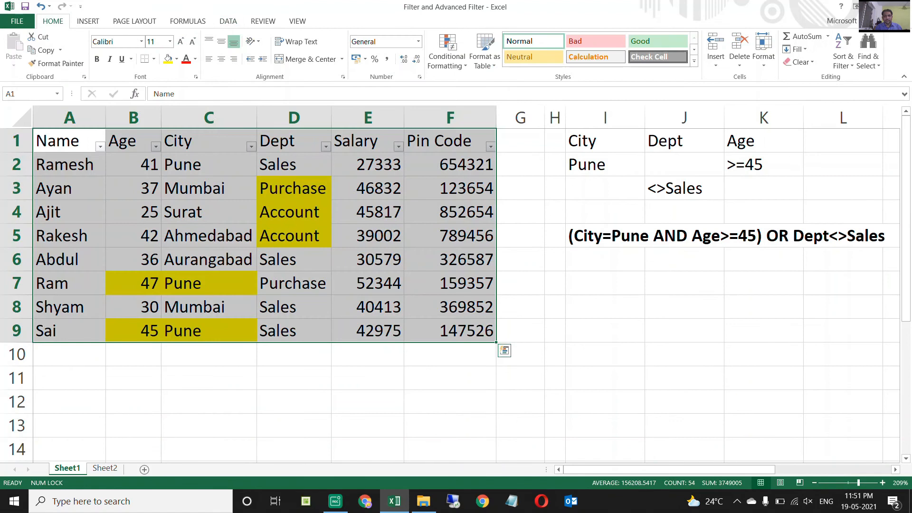
# Review the highlighted cells B7:C7, B9:C9 and D3:D5, plus the unhighlighted Dept cells D6 and D2, against the new condition.
pyautogui.moveTo(134, 283); pyautogui.dragTo(204, 284)
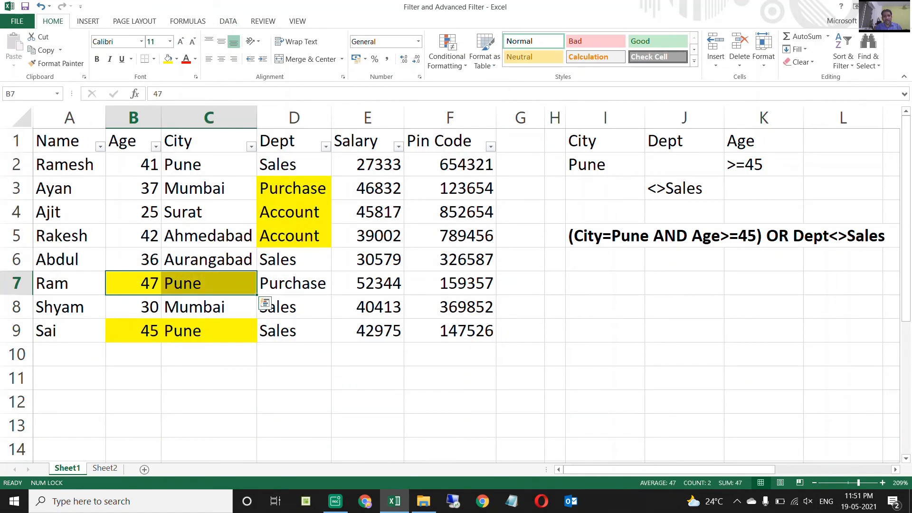
pyautogui.keyDown('ctrl'); pyautogui.click(133, 331); pyautogui.keyUp('ctrl')
pyautogui.moveTo(134, 331); pyautogui.dragTo(204, 331)
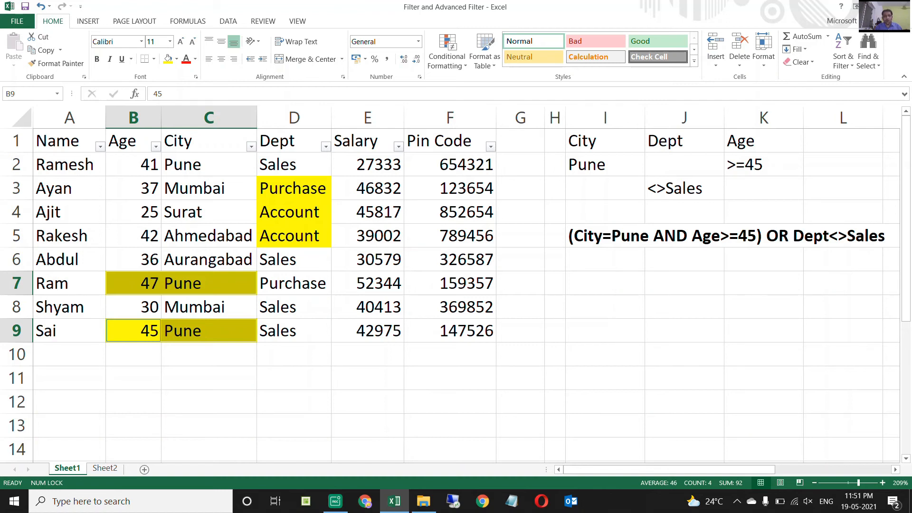
pyautogui.moveTo(294, 188); pyautogui.dragTo(295, 237)
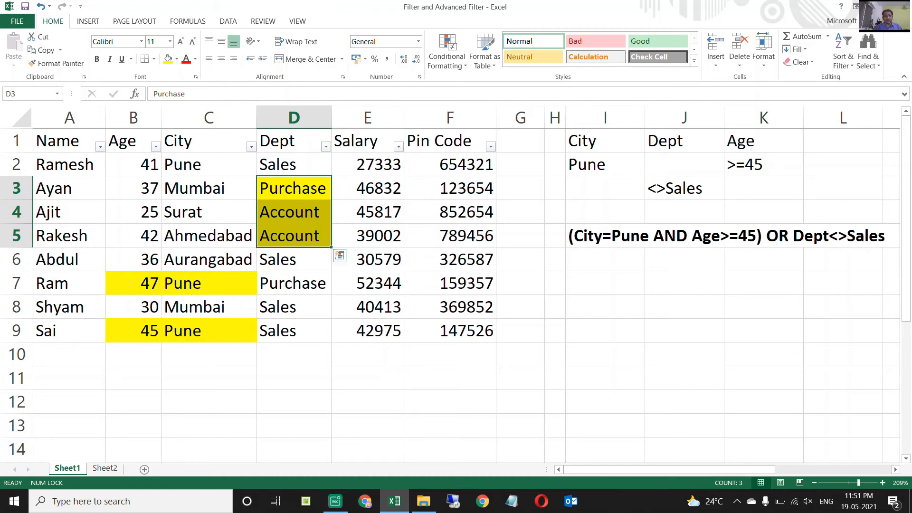
pyautogui.click(296, 259)
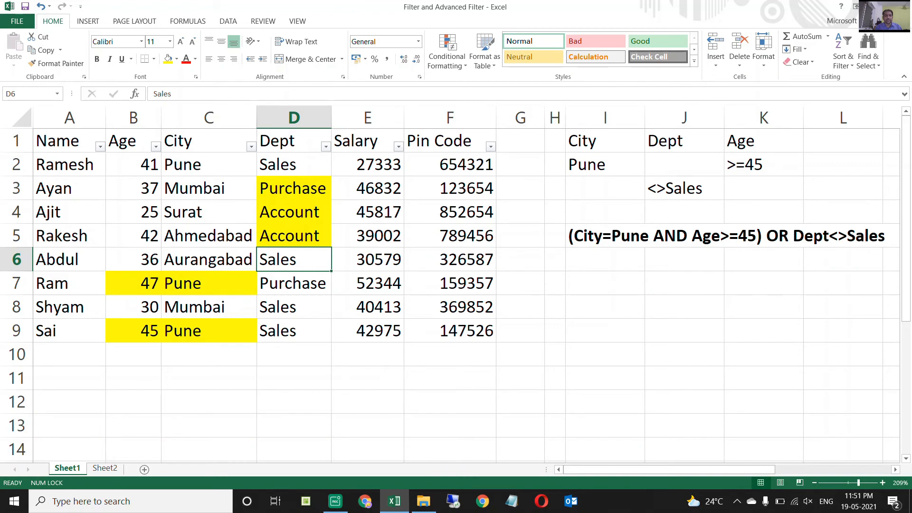
pyautogui.click(294, 165)
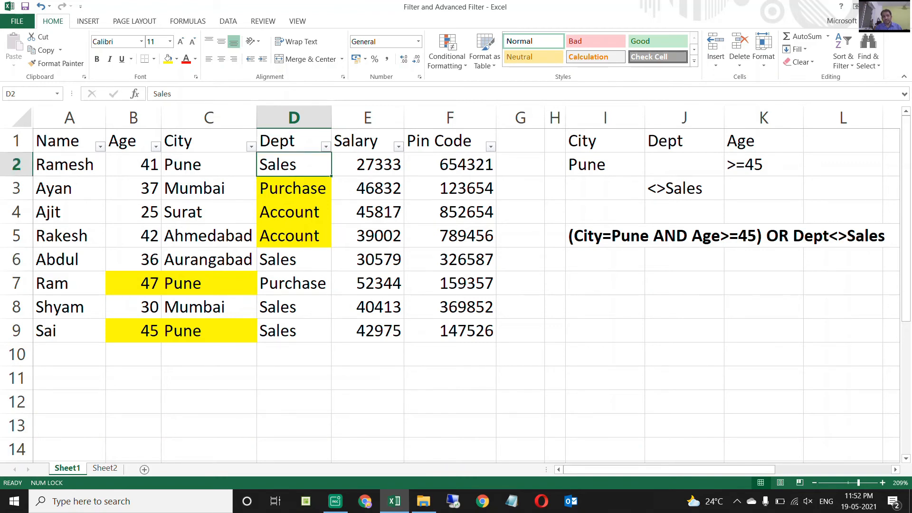
# Open the Advanced Filter with the whole employee table A1:F9 as its list range.
pyautogui.hotkey('ctrl', 'Home')
pyautogui.hotkey('ctrl', 'shift', 'Right')
pyautogui.hotkey('ctrl', 'shift', 'Down')
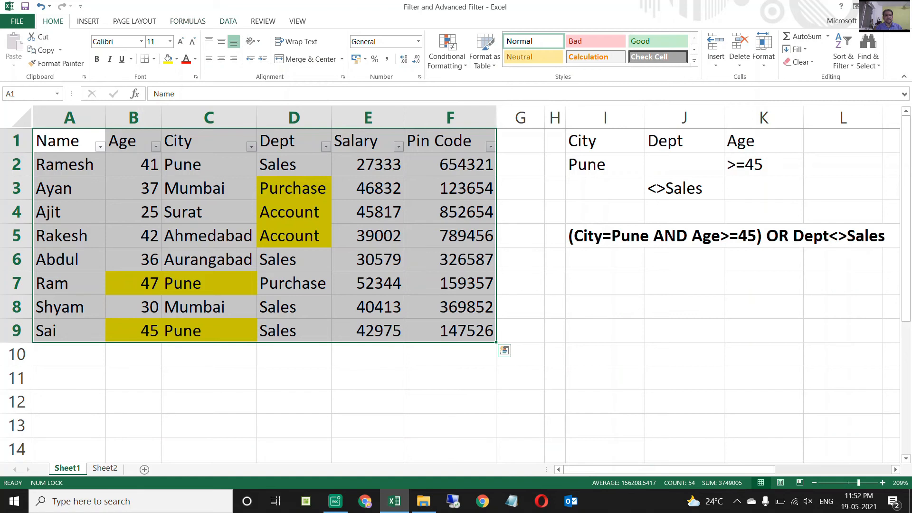
pyautogui.press('alt')
pyautogui.press('a')
pyautogui.press('q')
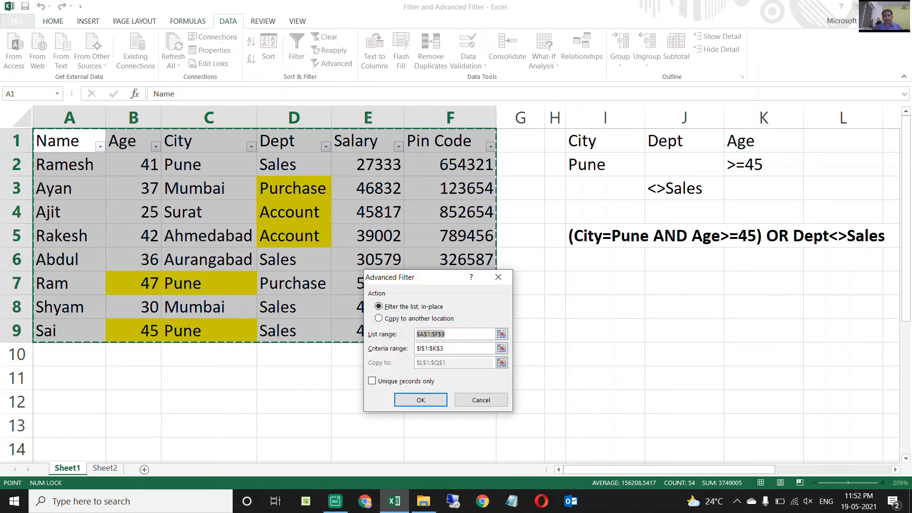
# Reselect I1:K3 as the criteria range and filter the list in place.
pyautogui.press('Tab')
pyautogui.press('BackSpace')
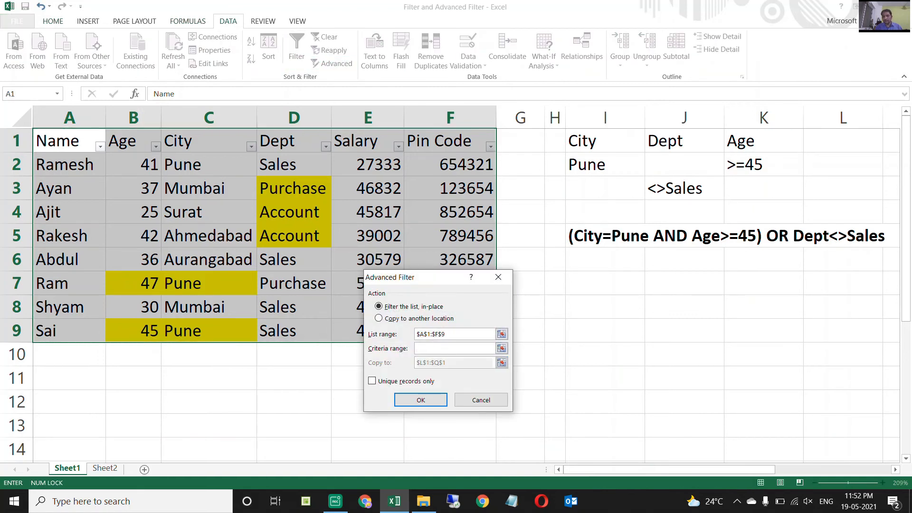
pyautogui.moveTo(582, 141); pyautogui.dragTo(803, 197)
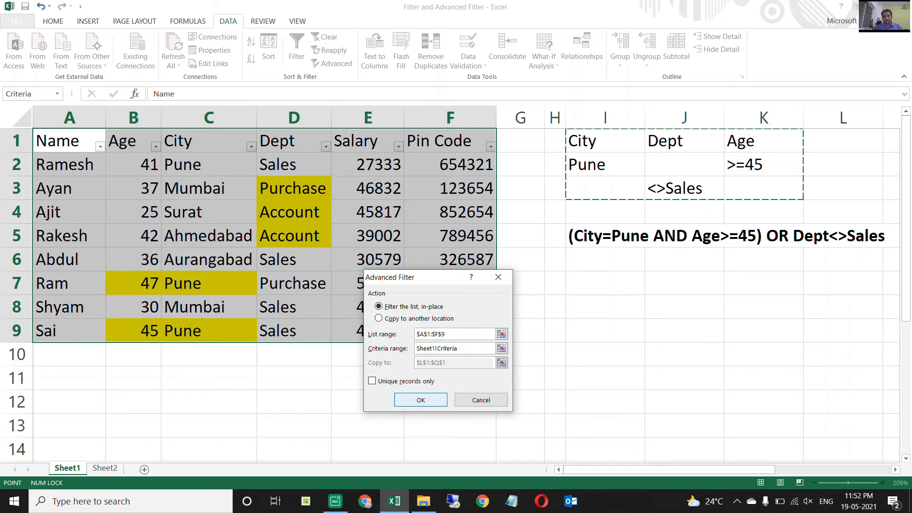
pyautogui.click(421, 400)
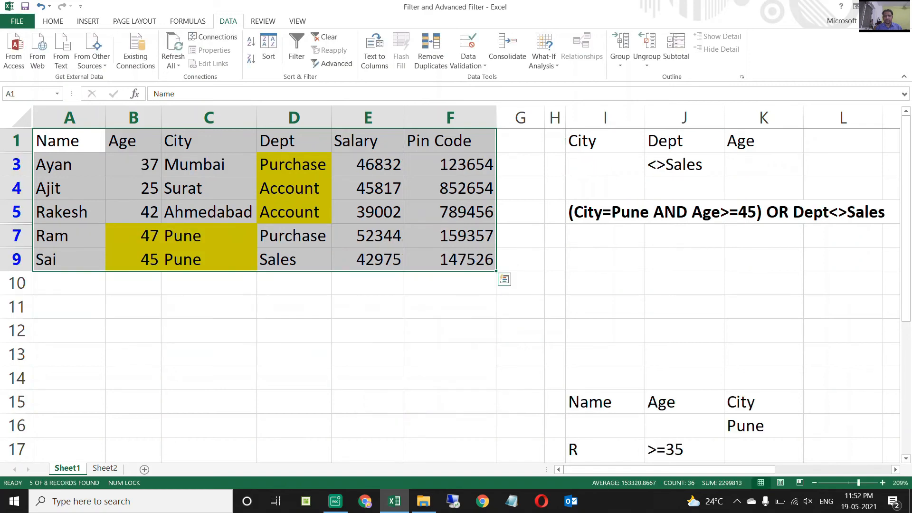
# Check the highlighted Dept cells D3:D5 and the highlighted Age and City cells B7:C7 and B9:C9 in the filtered rows.
pyautogui.click(293, 165)
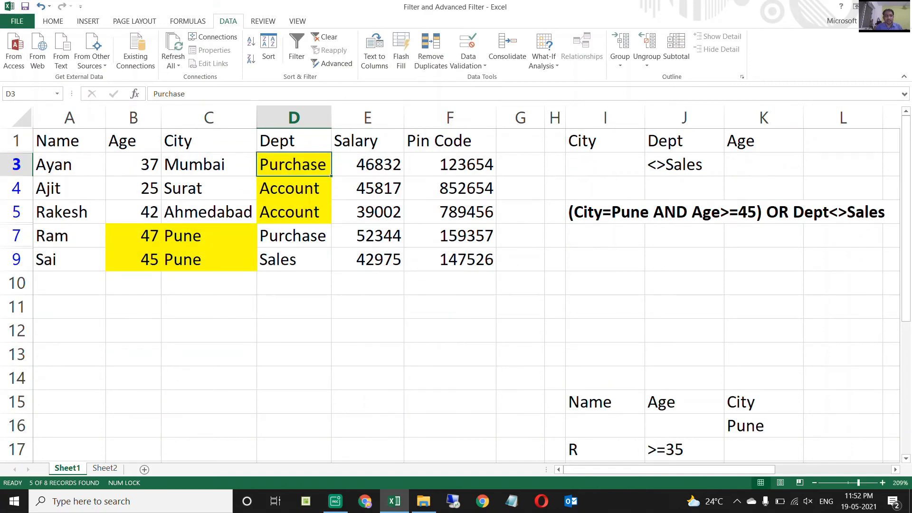
pyautogui.click(293, 188)
pyautogui.press('Down')
pyautogui.press('Up')
pyautogui.press('Up')
pyautogui.hotkey('shift', 'Down')
pyautogui.hotkey('shift', 'Down')
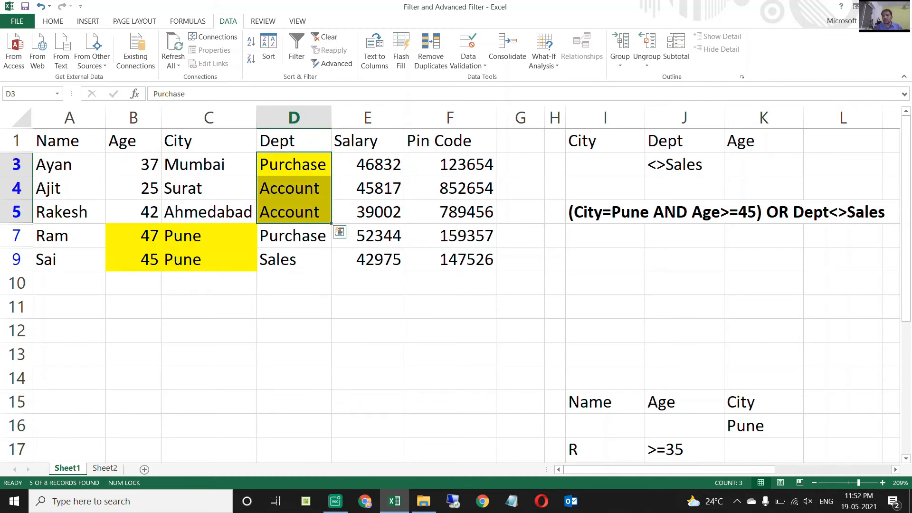
pyautogui.moveTo(134, 235); pyautogui.dragTo(209, 260)
pyautogui.click(209, 260)
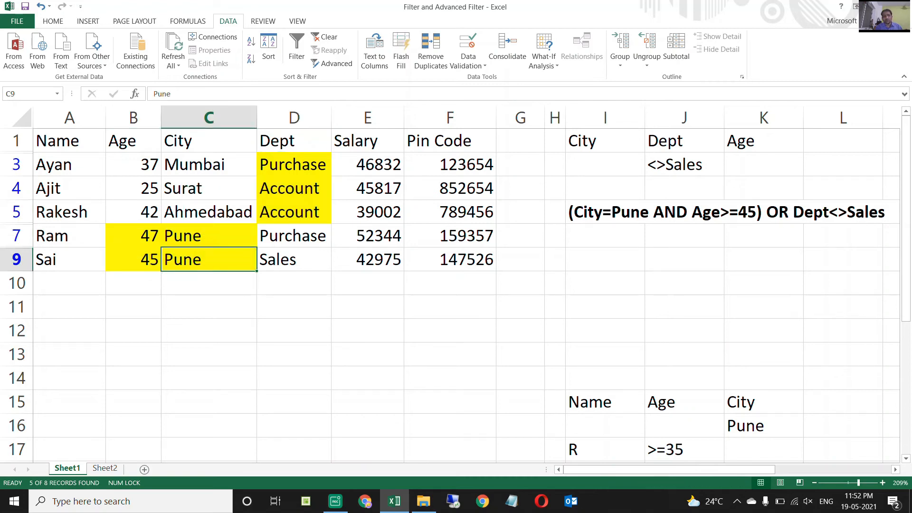
# Compare the condition text in row 5 with the Age values in B3:B5 and the Dept column down to D9 in the filtered list.
pyautogui.click(605, 212)
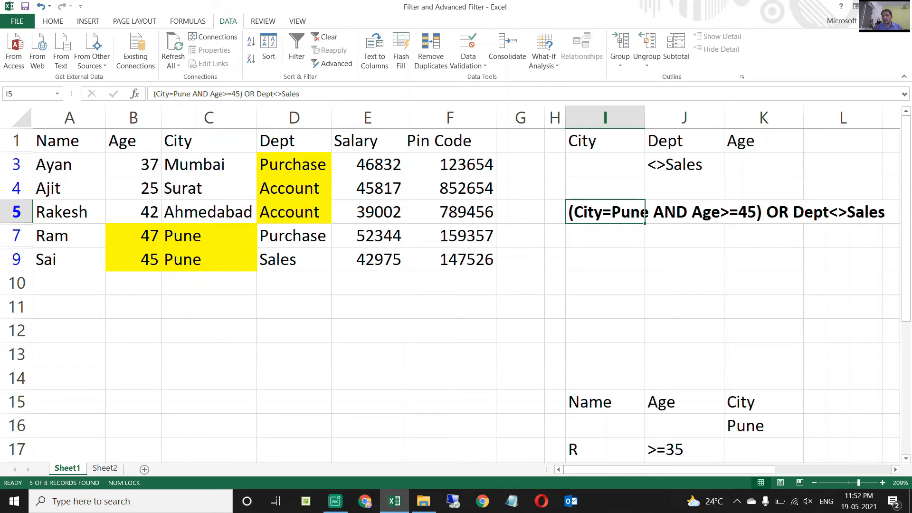
pyautogui.click(685, 212)
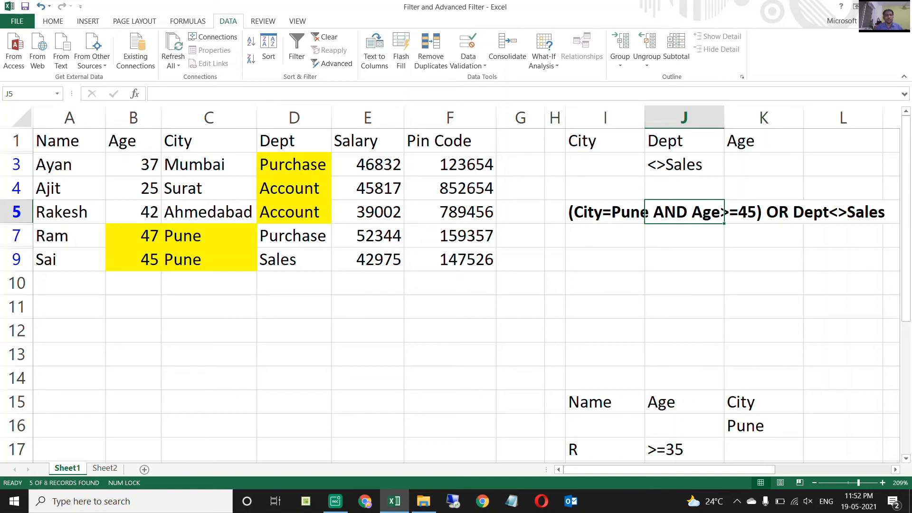
pyautogui.click(133, 142)
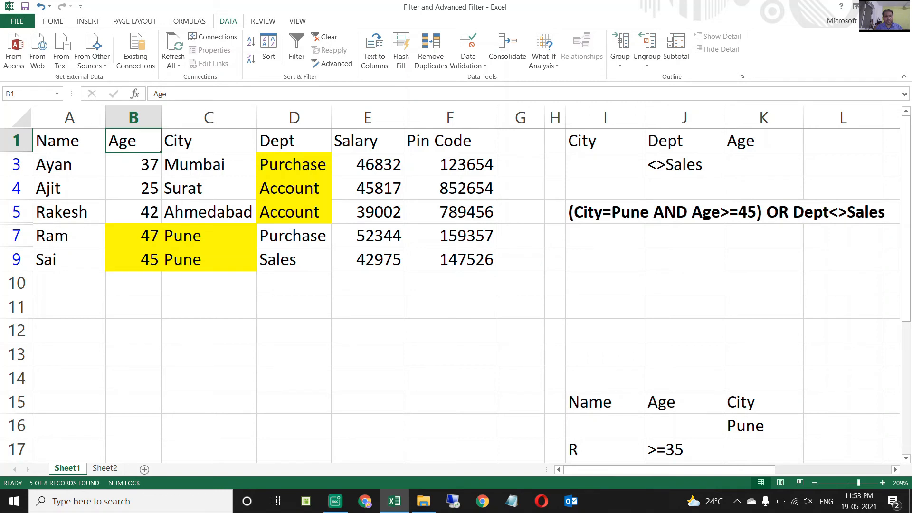
pyautogui.click(133, 213)
pyautogui.click(133, 189)
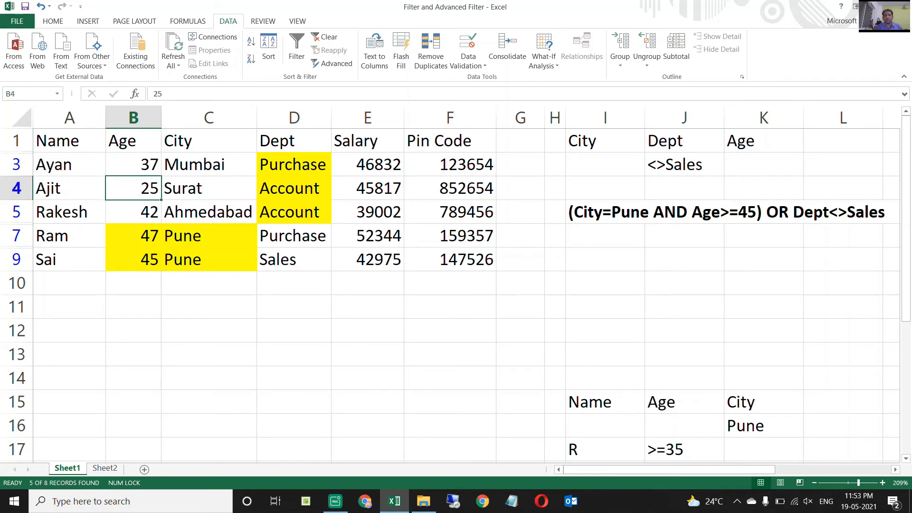
pyautogui.click(133, 164)
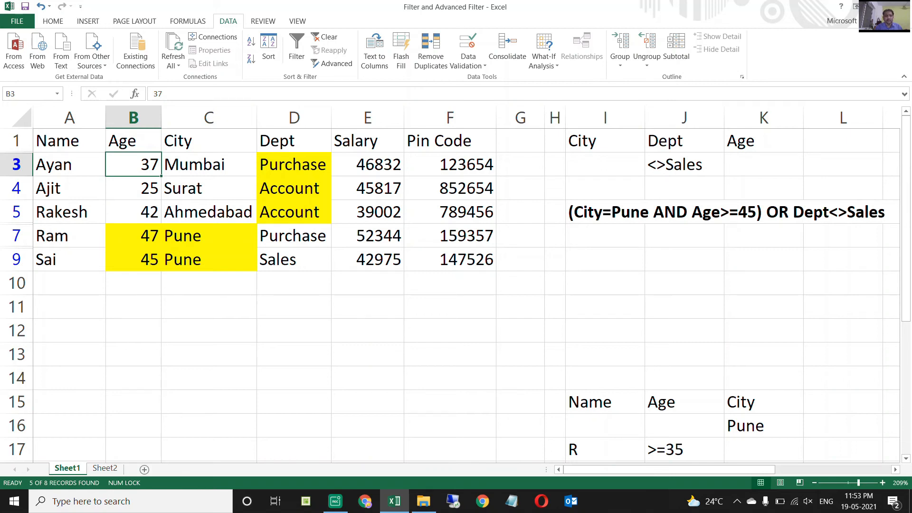
pyautogui.click(294, 141)
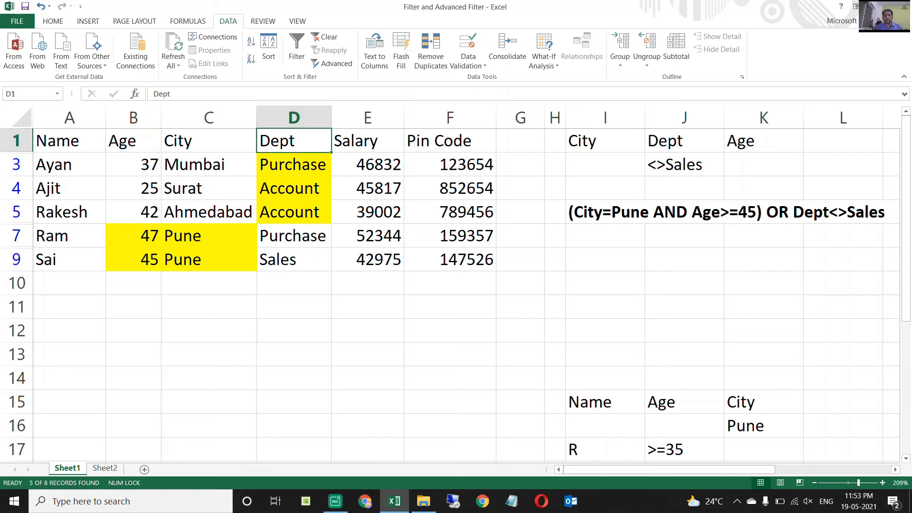
pyautogui.click(294, 260)
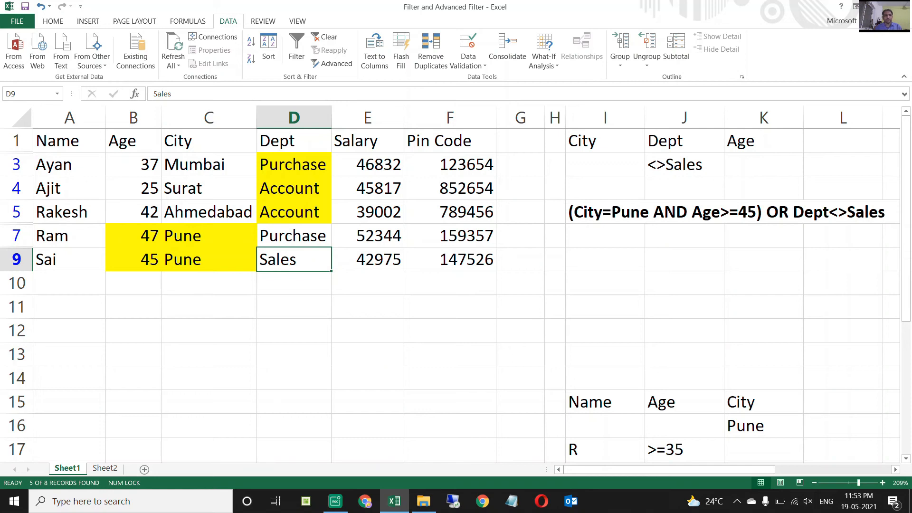
# Show all employee rows again by turning on AutoFilter for the table headers.
pyautogui.click(294, 140)
pyautogui.hotkey('ctrl', 'shift', 'l')
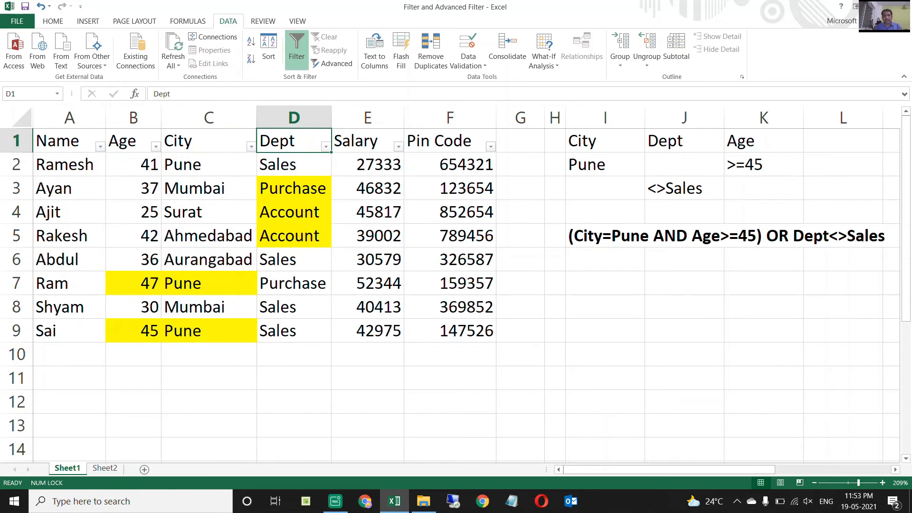
# Review the criteria row I2:K2 and the Dept criterion in J3 against the written condition in row 5.
pyautogui.click(605, 140)
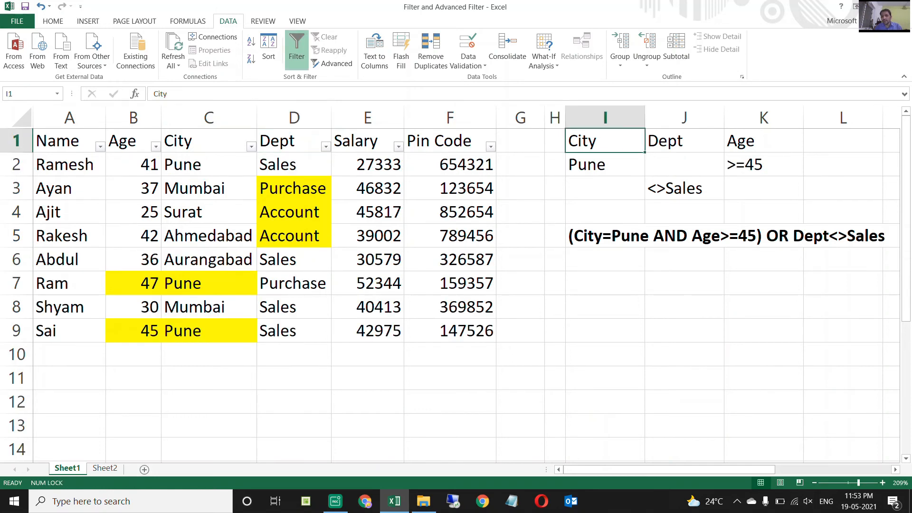
pyautogui.click(684, 236)
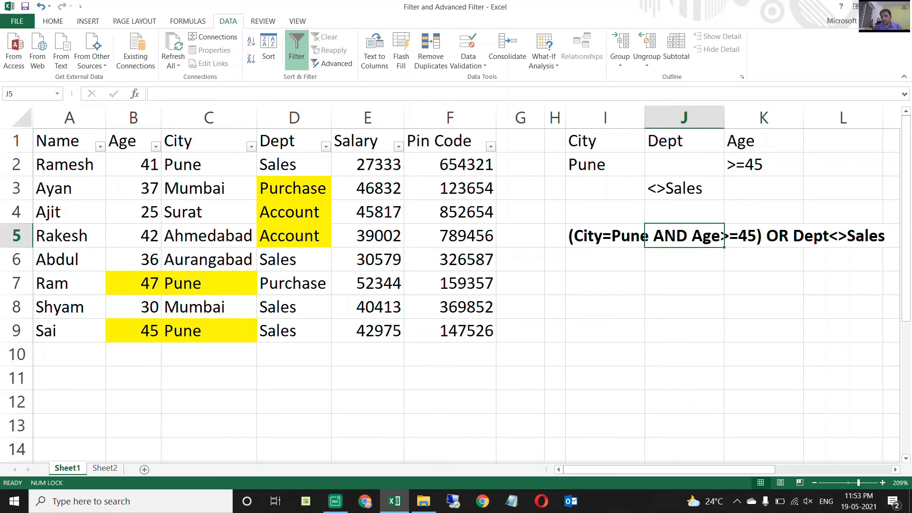
pyautogui.moveTo(605, 164); pyautogui.dragTo(765, 164)
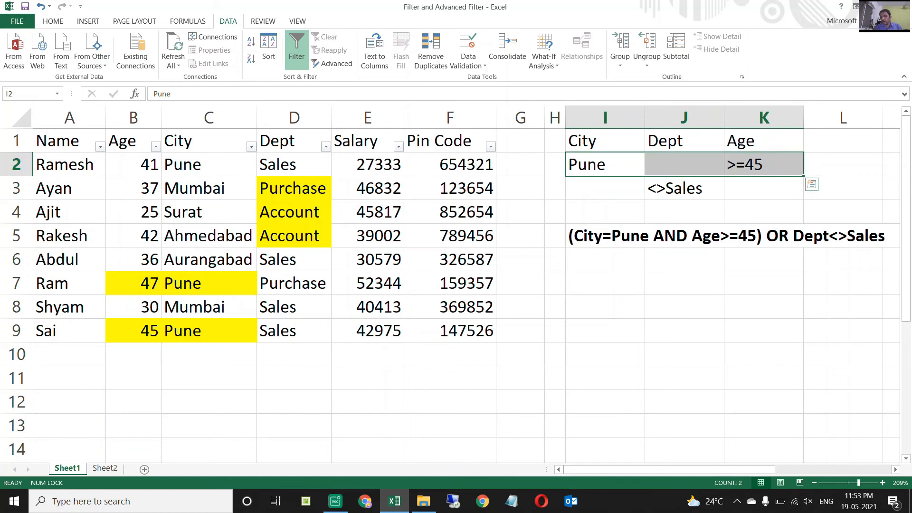
pyautogui.click(684, 188)
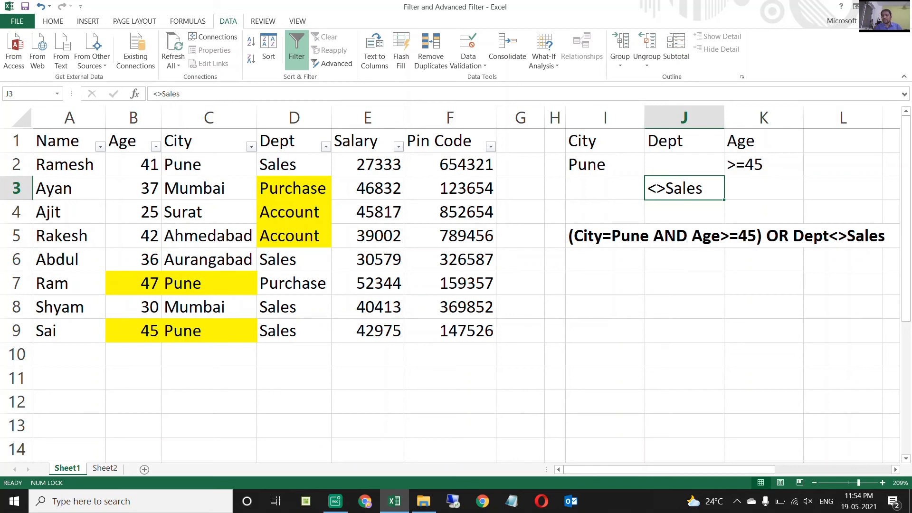
# Widen column H and enter the header Name in H1 beside the other criteria headers.
pyautogui.moveTo(566, 118); pyautogui.dragTo(620, 118)
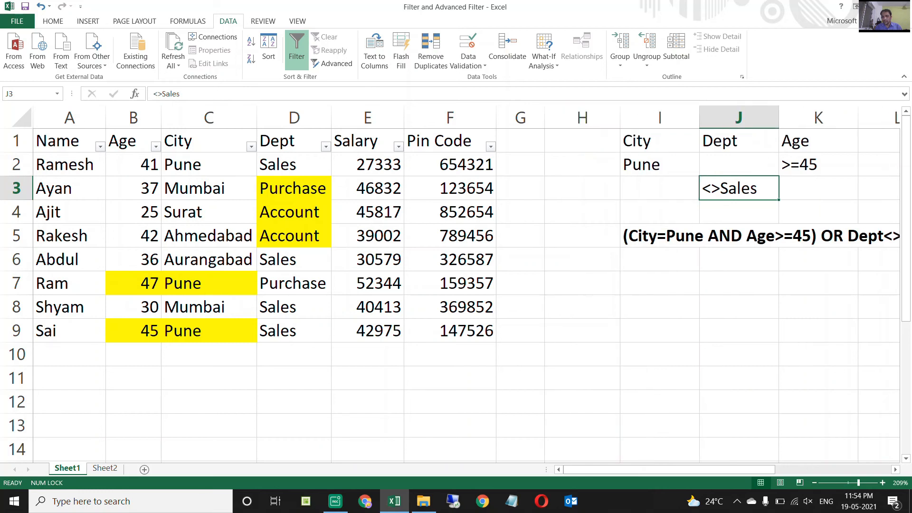
pyautogui.click(582, 140)
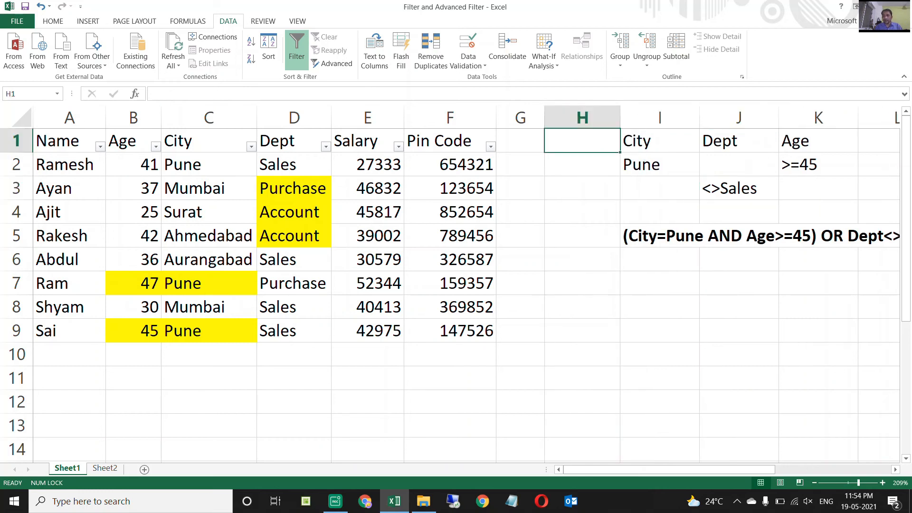
pyautogui.write('Name')
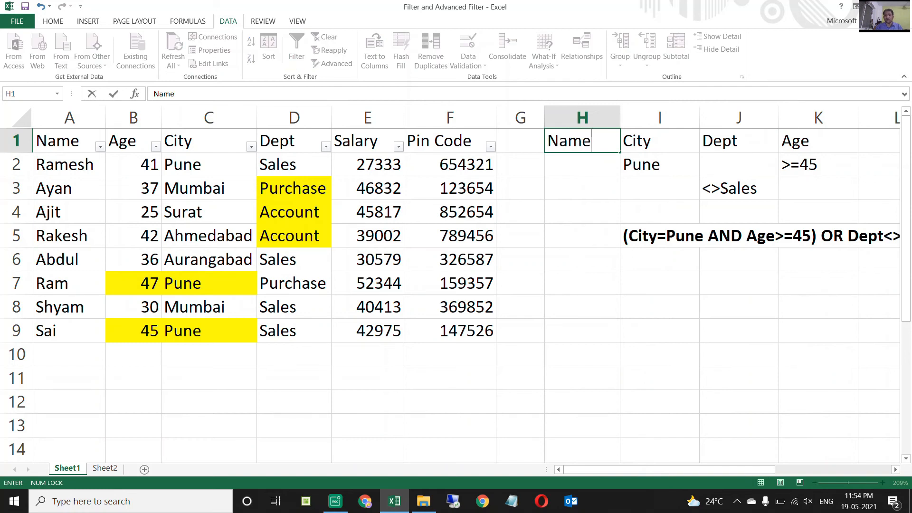
pyautogui.press('Return')
pyautogui.press('Down')
pyautogui.press('Down')
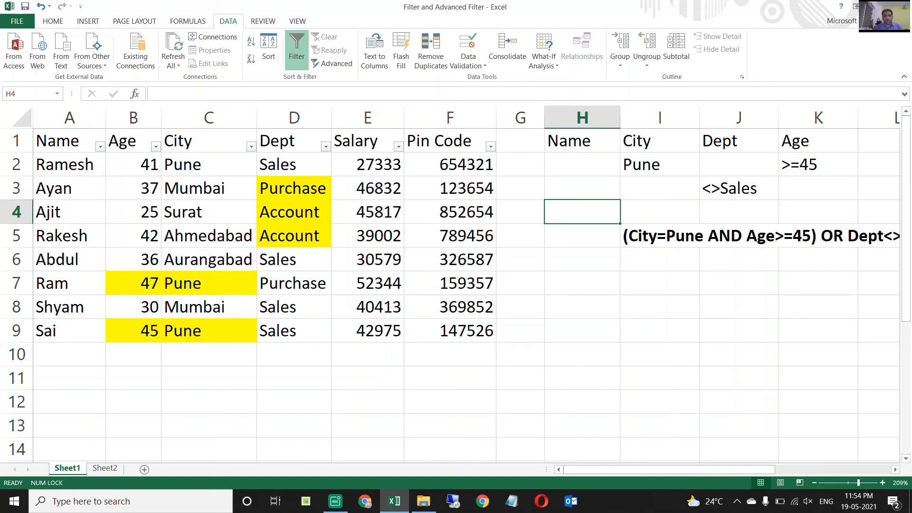
# Add the name criterion A* in H4, on its own row below the existing criteria.
pyautogui.moveTo(660, 165); pyautogui.dragTo(818, 164)
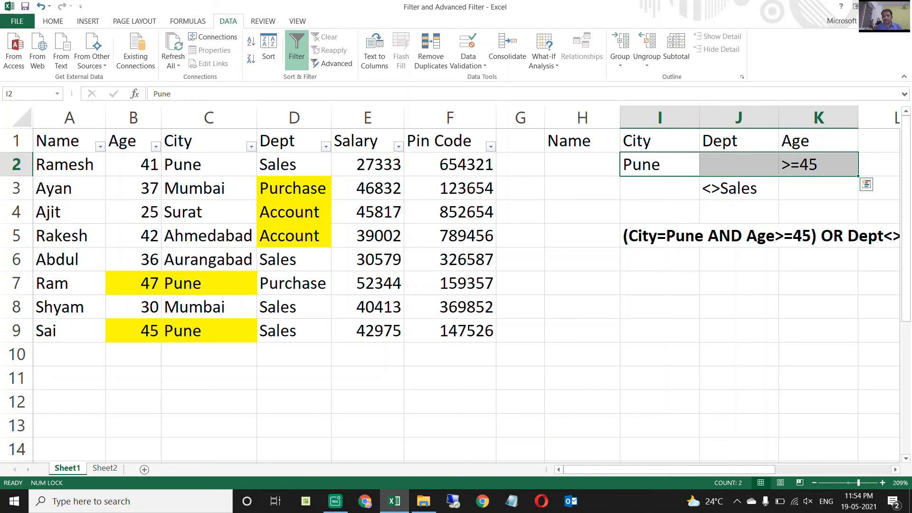
pyautogui.moveTo(294, 188); pyautogui.dragTo(294, 237)
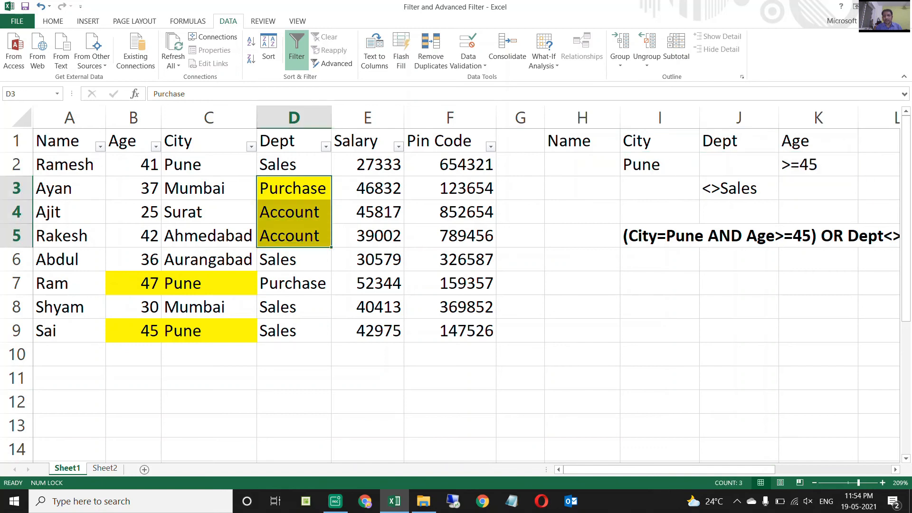
pyautogui.click(739, 188)
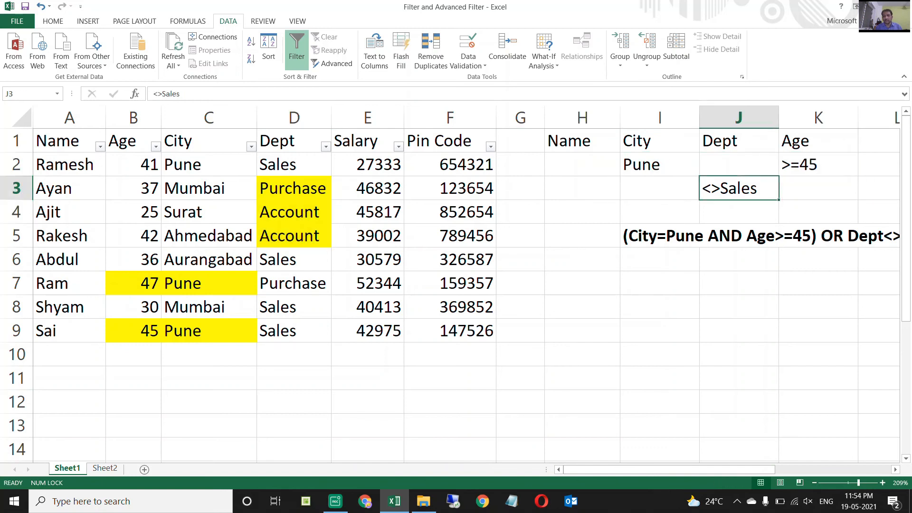
pyautogui.click(582, 212)
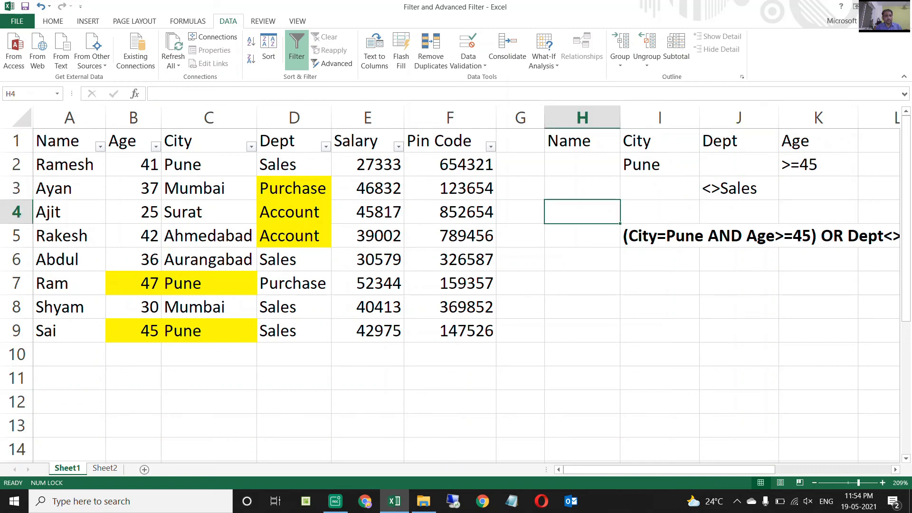
pyautogui.write('A*')
pyautogui.press('Return')
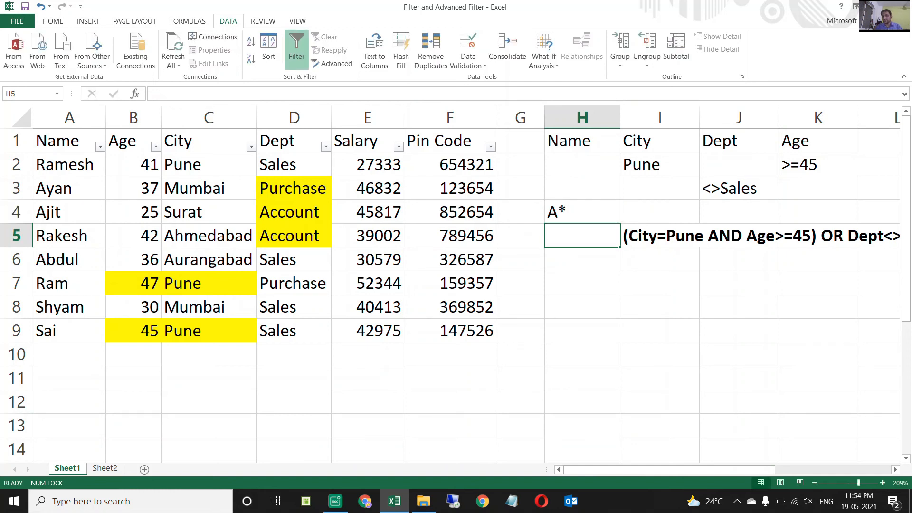
# Examine the whole criteria range H1:K4, including its headers and three criteria rows.
pyautogui.press('Up')
pyautogui.press('Up')
pyautogui.press('Up')
pyautogui.press('Up')
pyautogui.hotkey('shift', 'Right')
pyautogui.hotkey('shift', 'Right')
pyautogui.hotkey('shift', 'Right')
pyautogui.hotkey('shift', 'Down')
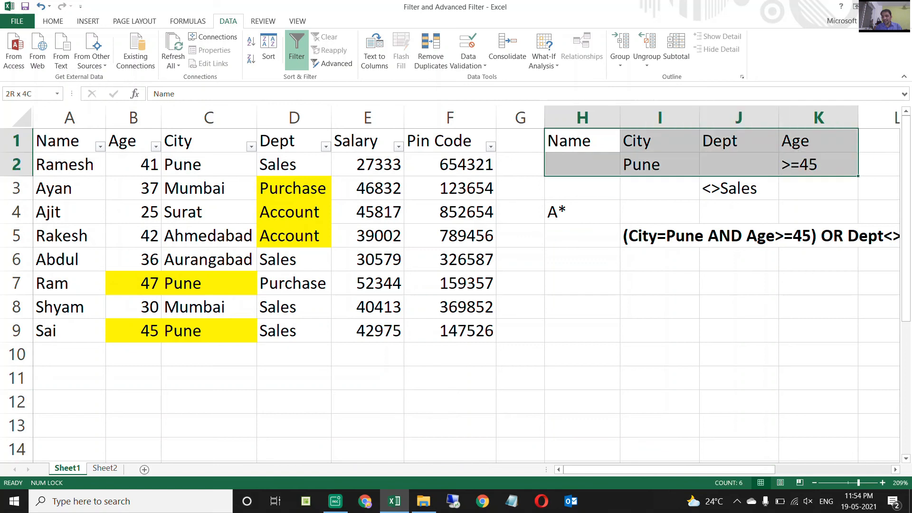
pyautogui.hotkey('shift', 'Down')
pyautogui.hotkey('shift', 'Down')
# Review the written condition along row 5 below the criteria range.
pyautogui.press('Down')
pyautogui.press('Down')
pyautogui.press('Down')
pyautogui.press('Down')
pyautogui.press('Down')
pyautogui.press('Right')
pyautogui.press('Up')
pyautogui.press('Right')
pyautogui.press('Right')
pyautogui.press('Right')
pyautogui.press('Right')
pyautogui.press('Right')
pyautogui.press('Left')
pyautogui.press('Left')
# Check criteria rows 2, 3 and 4 one by one across columns H to K.
pyautogui.press('Left')
pyautogui.press('Left')
pyautogui.press('Left')
pyautogui.press('Up')
pyautogui.press('Up')
pyautogui.press('Up')
pyautogui.hotkey('shift', 'Right')
pyautogui.hotkey('shift', 'Right')
pyautogui.press('Down')
pyautogui.hotkey('shift', 'Right')
pyautogui.hotkey('shift', 'Right')
pyautogui.press('Left')
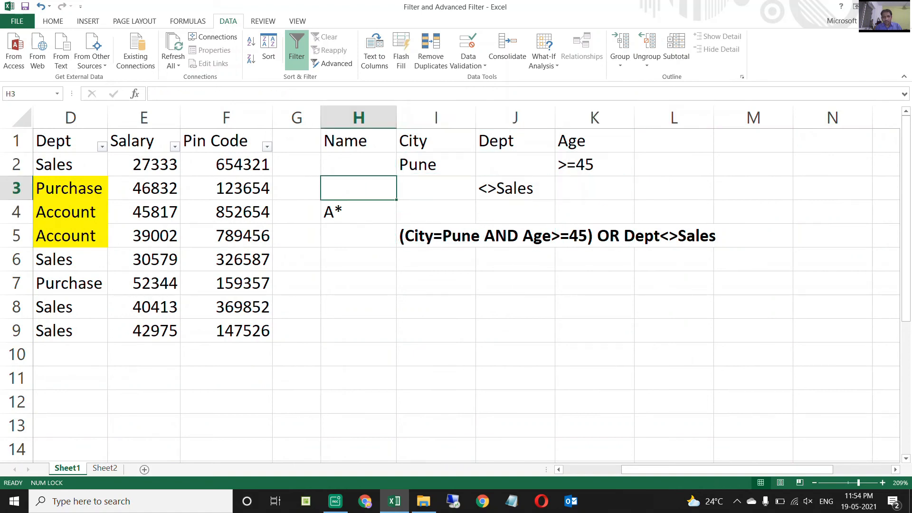
pyautogui.press('Down')
pyautogui.hotkey('shift', 'Right')
pyautogui.hotkey('shift', 'Right')
pyautogui.hotkey('shift', 'Right')
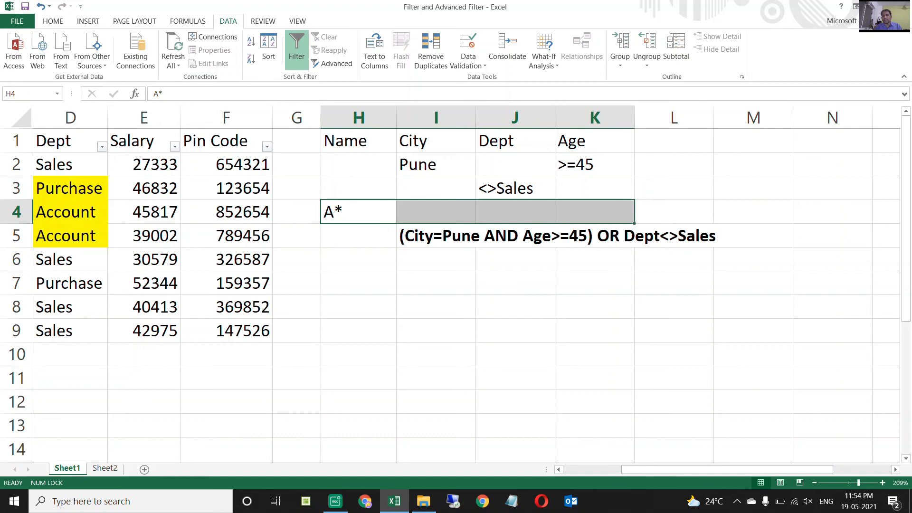
# Extend the condition text in I5 by appending OR Name="R*" after Dept<>Sales.
pyautogui.press('Down')
pyautogui.press('Right')
pyautogui.press('F2')
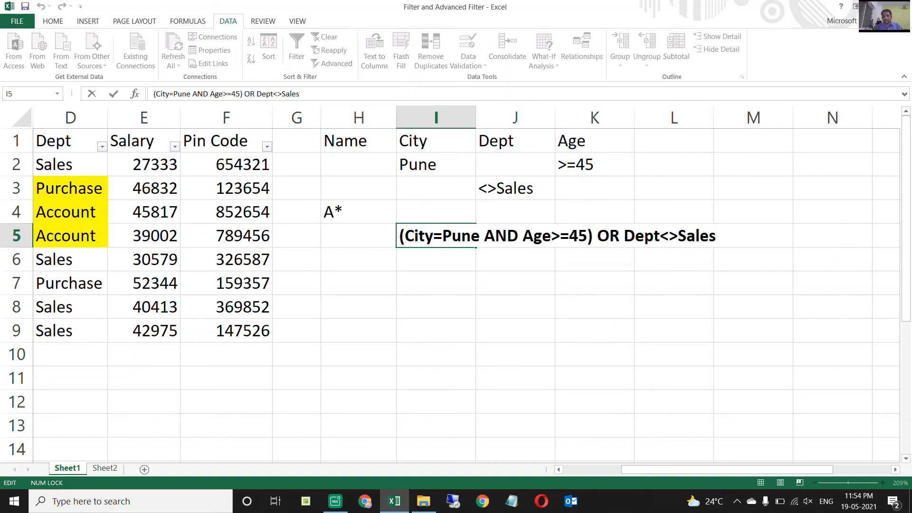
pyautogui.write('OR')
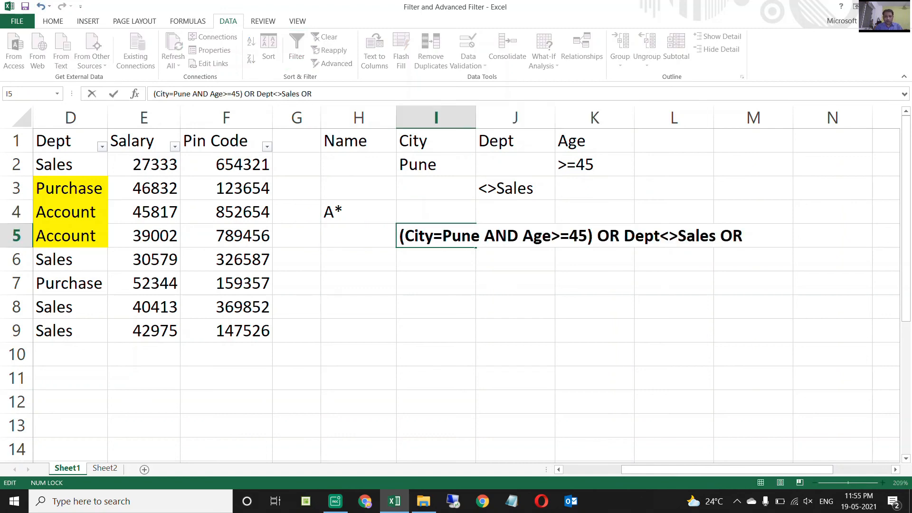
pyautogui.write(' Name="R*"')
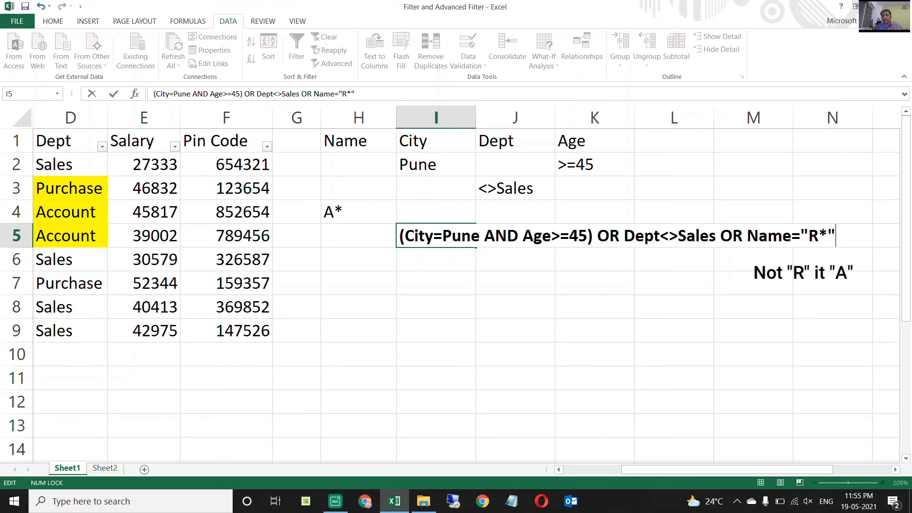
pyautogui.press('Return')
# Compare the criteria in I2:K2 and H4 with the highlighted cells B7:C7, B9:C9 and D3:D5.
pyautogui.press('Up')
pyautogui.hotkey('ctrl', 'Left')
pyautogui.hotkey('ctrl', 'Left')
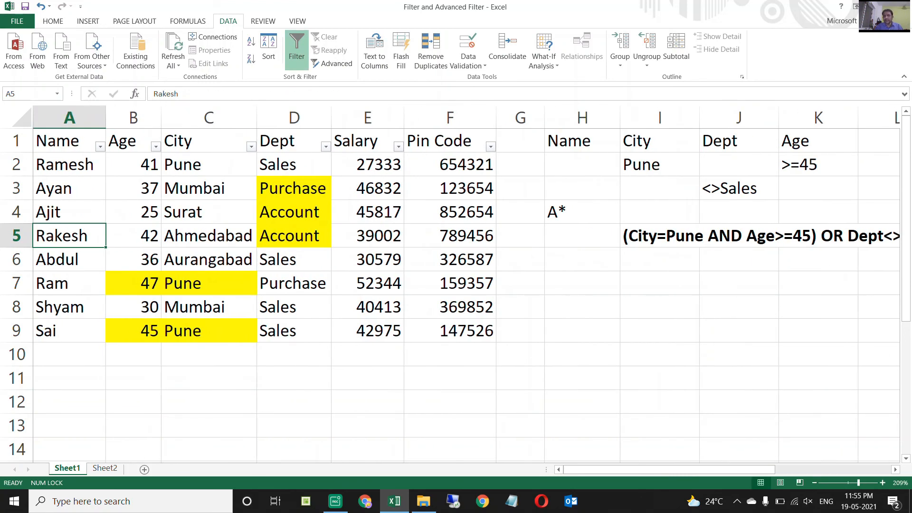
pyautogui.moveTo(660, 165); pyautogui.dragTo(807, 165)
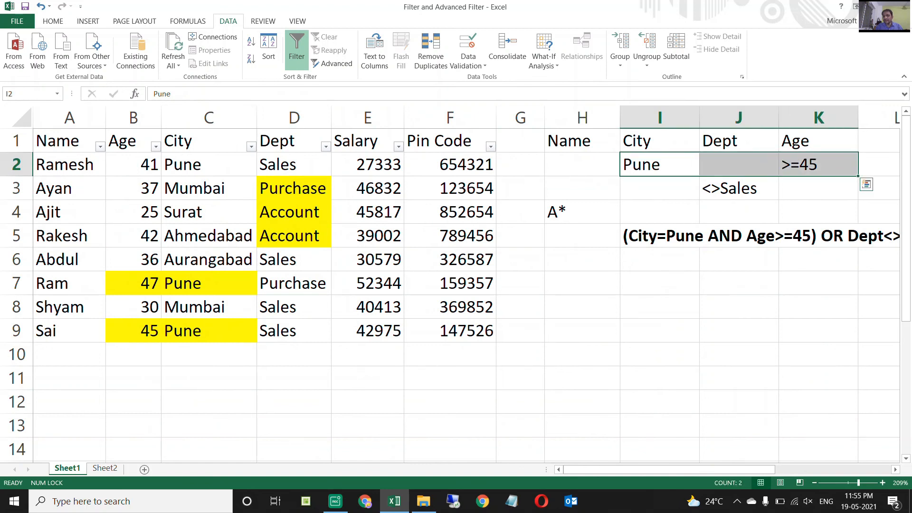
pyautogui.moveTo(133, 283); pyautogui.dragTo(204, 284)
pyautogui.moveTo(133, 331); pyautogui.dragTo(205, 331)
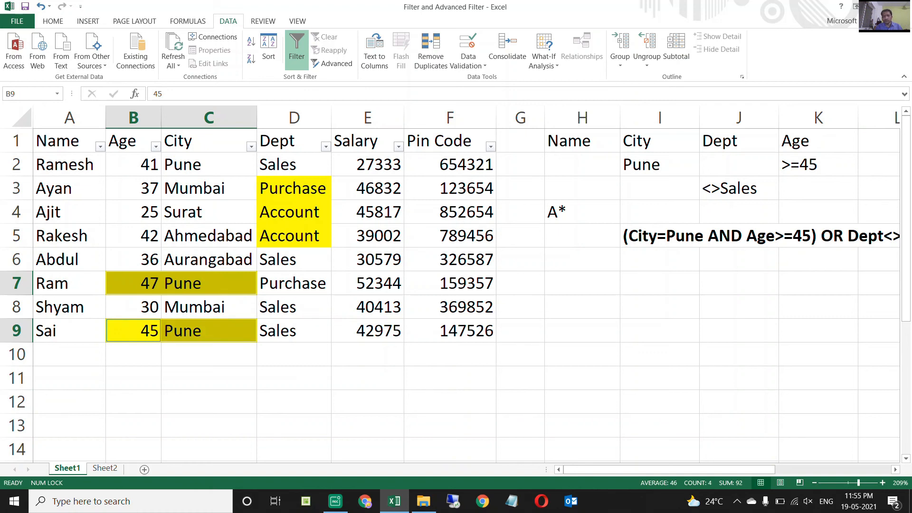
pyautogui.moveTo(294, 188); pyautogui.dragTo(294, 236)
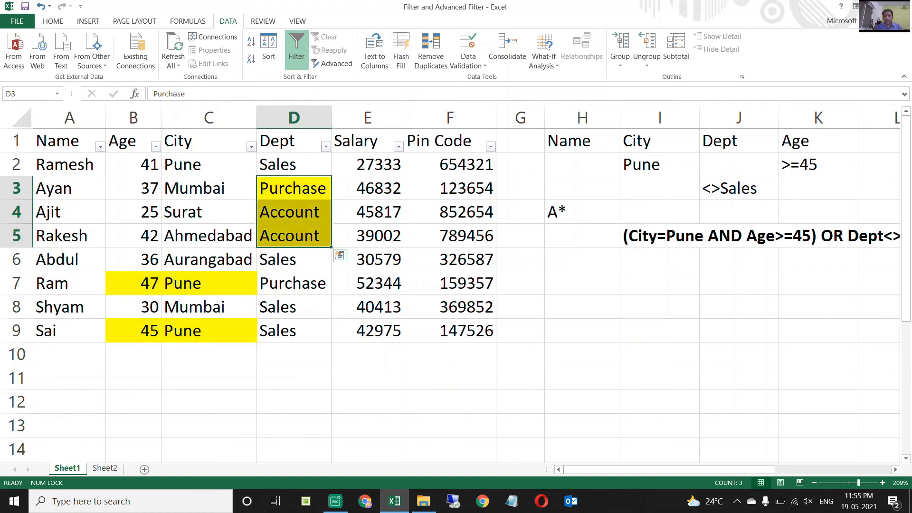
pyautogui.click(583, 212)
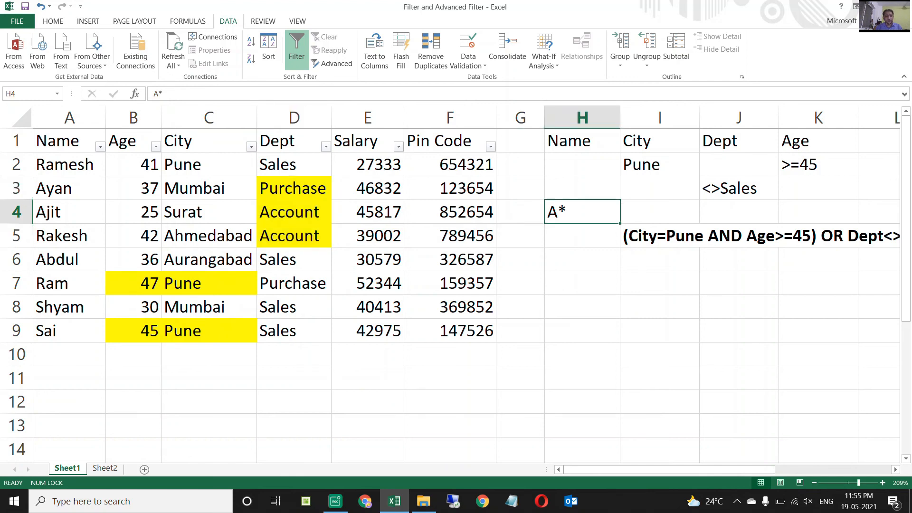
# Fill name cell A6 with yellow, marking the Sales employee whose name starts with A.
pyautogui.click(294, 164)
pyautogui.click(294, 259)
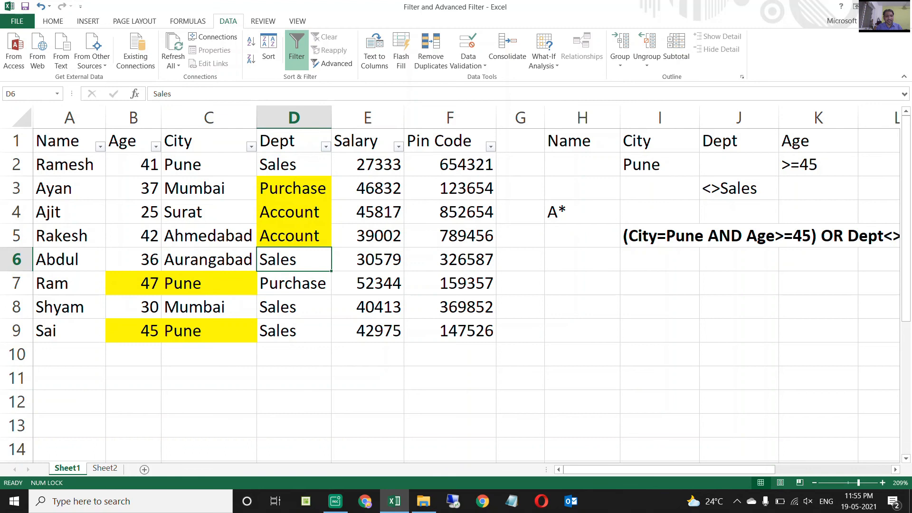
pyautogui.click(294, 307)
pyautogui.click(294, 260)
pyautogui.click(70, 260)
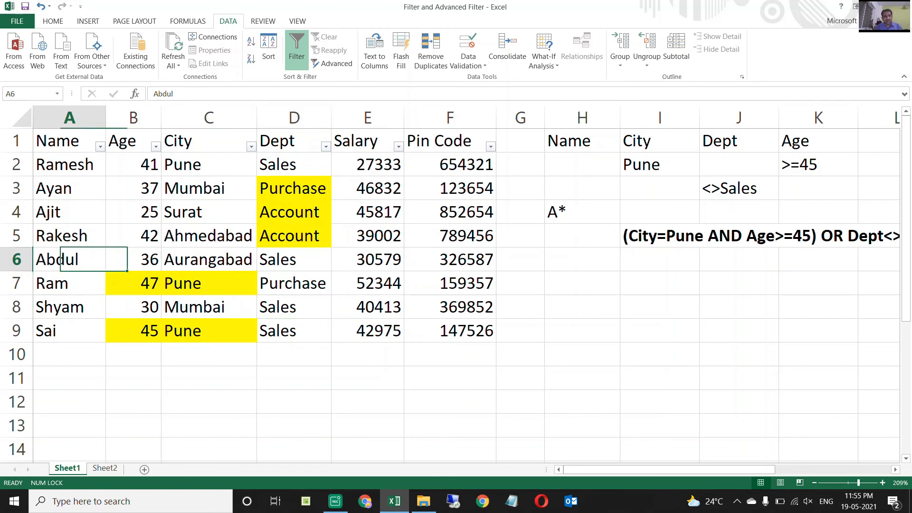
pyautogui.click(53, 21)
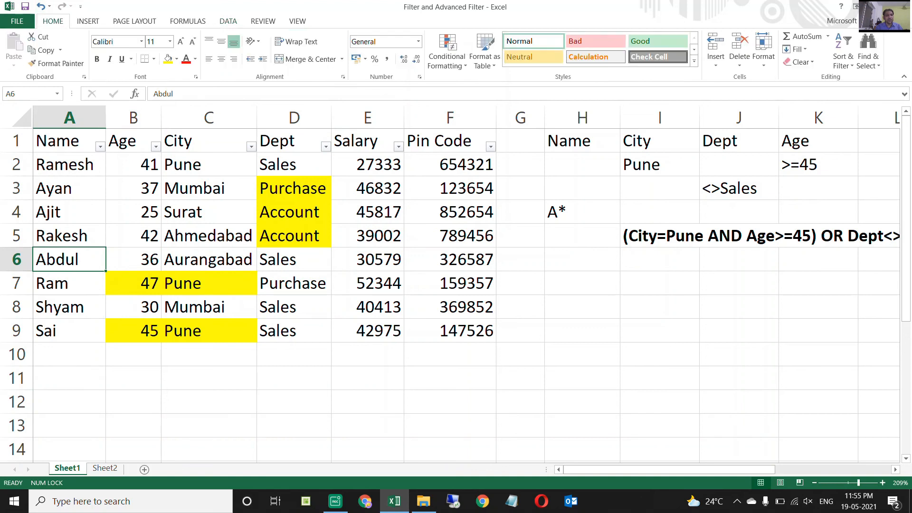
pyautogui.click(168, 59)
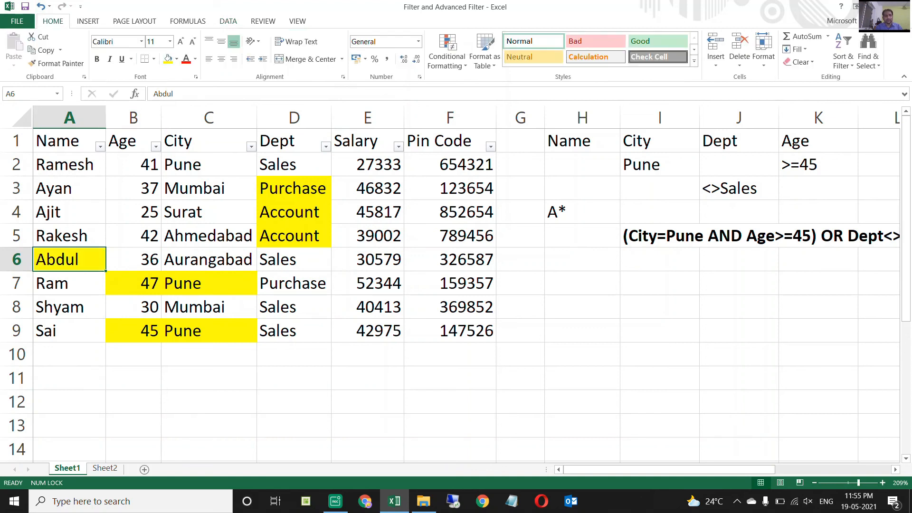
# Check the highlighted cells D3:D5, A6, B7 and B9 as the rows expected to match the criteria.
pyautogui.moveTo(294, 188); pyautogui.dragTo(294, 236)
pyautogui.click(70, 259)
pyautogui.click(134, 283)
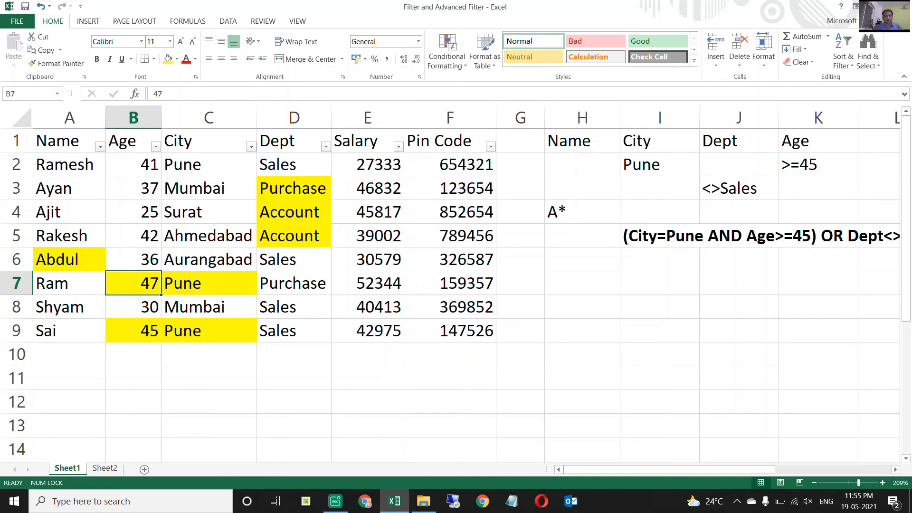
pyautogui.keyDown('ctrl'); pyautogui.click(134, 331); pyautogui.keyUp('ctrl')
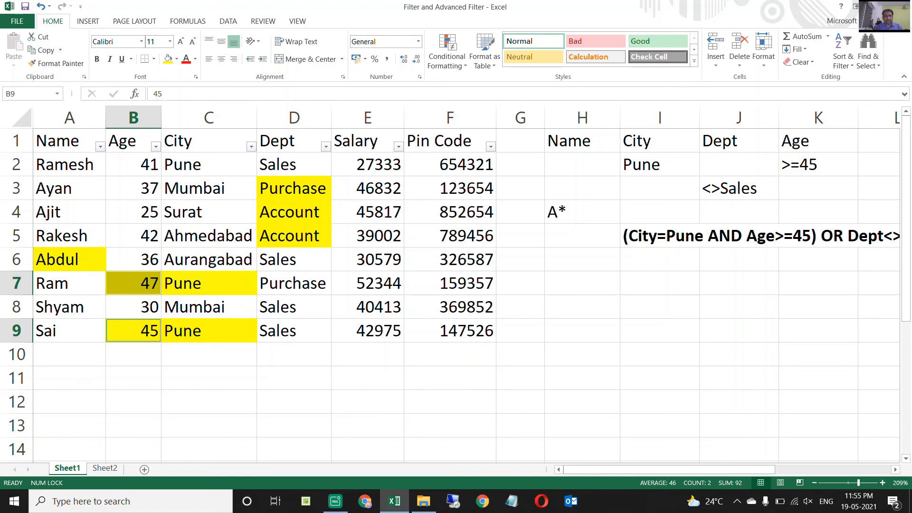
# Filter the list A1:F9 in place with Advanced Filter, using criteria range H1:K4.
pyautogui.click(70, 140)
pyautogui.hotkey('ctrl', 'shift', 'Right')
pyautogui.hotkey('ctrl', 'shift', 'Down')
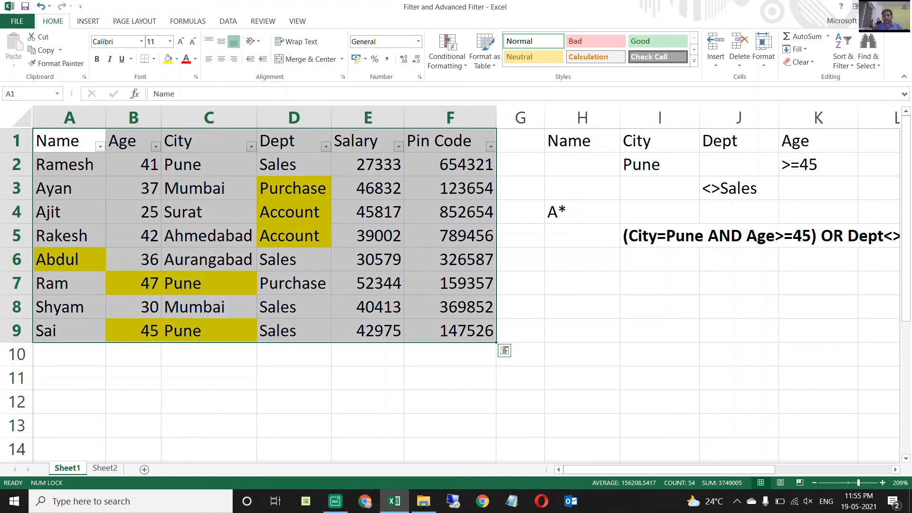
pyautogui.click(228, 21)
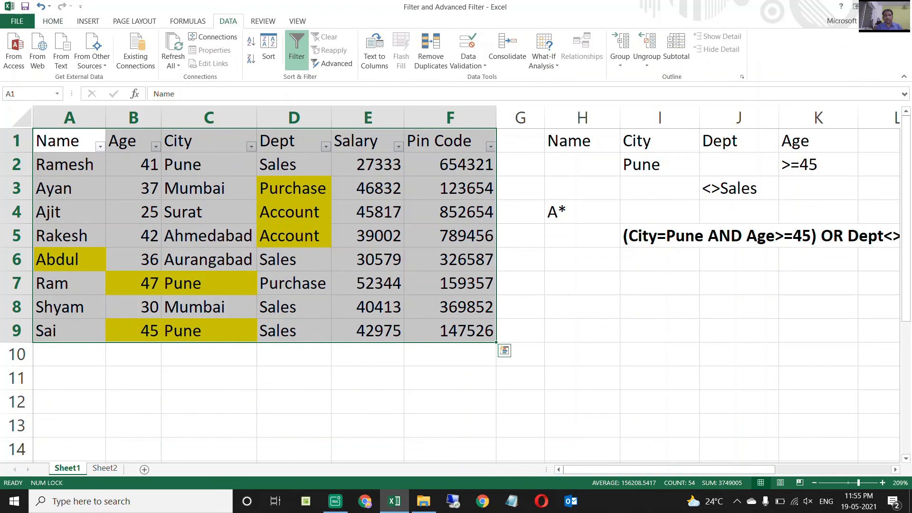
pyautogui.click(332, 64)
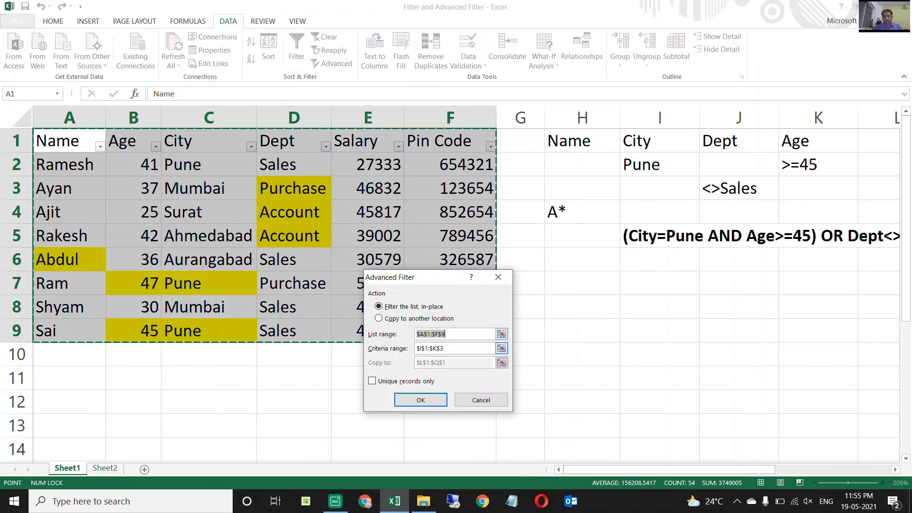
pyautogui.click(502, 349)
pyautogui.press('BackSpace')
pyautogui.press('BackSpace')
pyautogui.press('BackSpace')
pyautogui.press('BackSpace')
pyautogui.press('BackSpace')
pyautogui.press('BackSpace')
pyautogui.press('BackSpace')
pyautogui.press('BackSpace')
pyautogui.press('BackSpace')
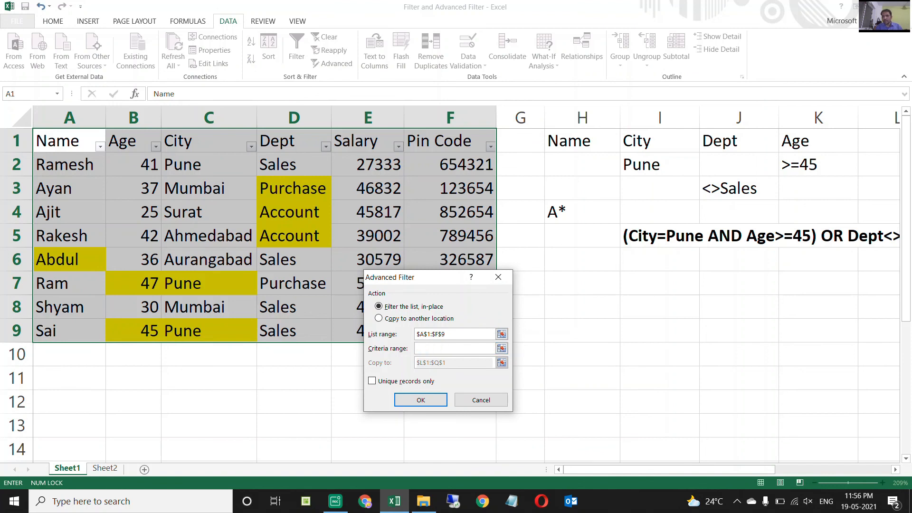
pyautogui.moveTo(570, 141); pyautogui.dragTo(850, 216)
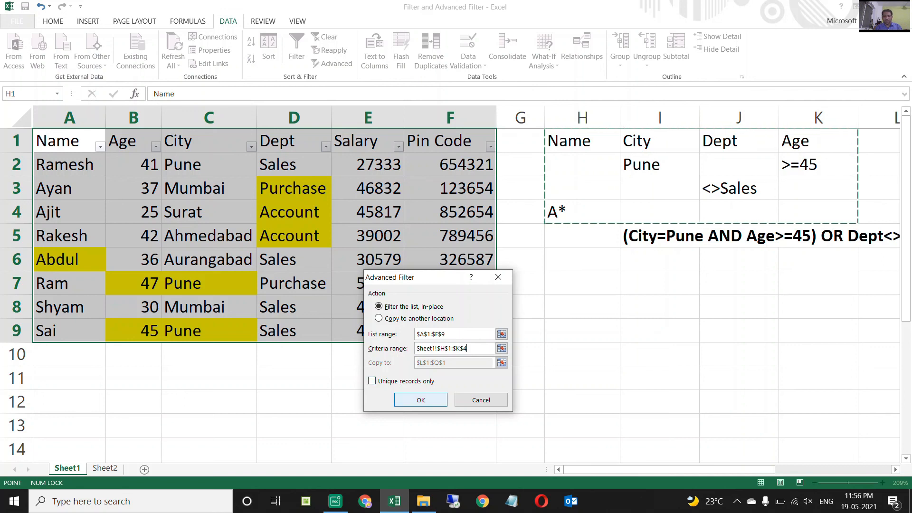
pyautogui.click(420, 400)
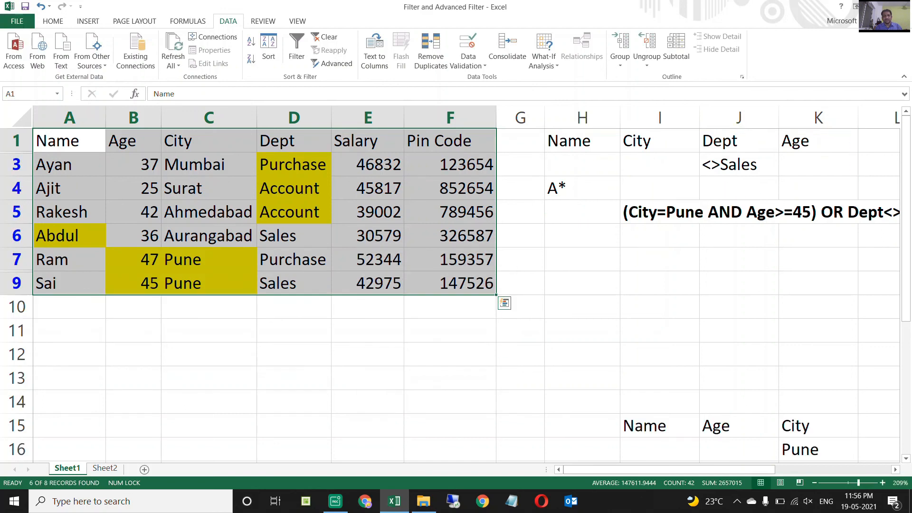
# Compare the filtered cells D3 and B7:C9 with the written condition in row 5.
pyautogui.click(294, 165)
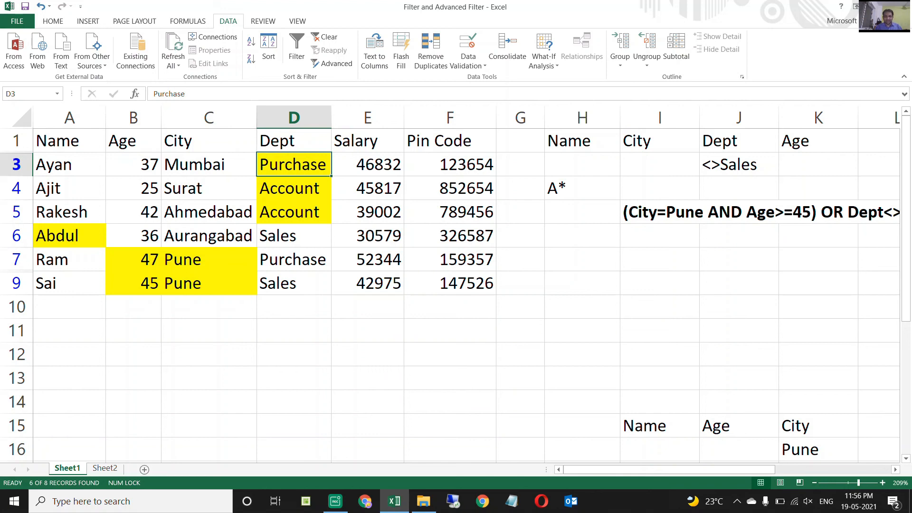
pyautogui.moveTo(143, 259); pyautogui.dragTo(252, 289)
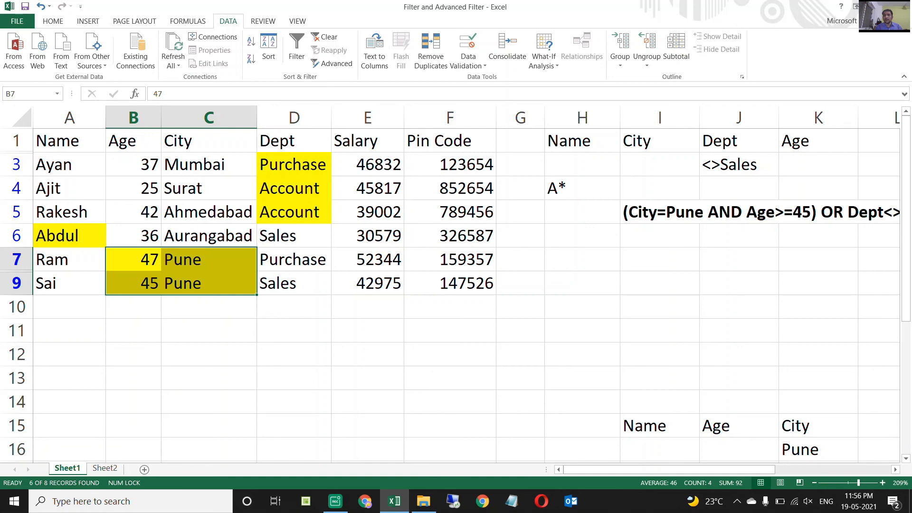
pyautogui.click(781, 213)
pyautogui.press('Right')
pyautogui.press('Right')
pyautogui.press('Left')
pyautogui.press('Left')
pyautogui.press('Right')
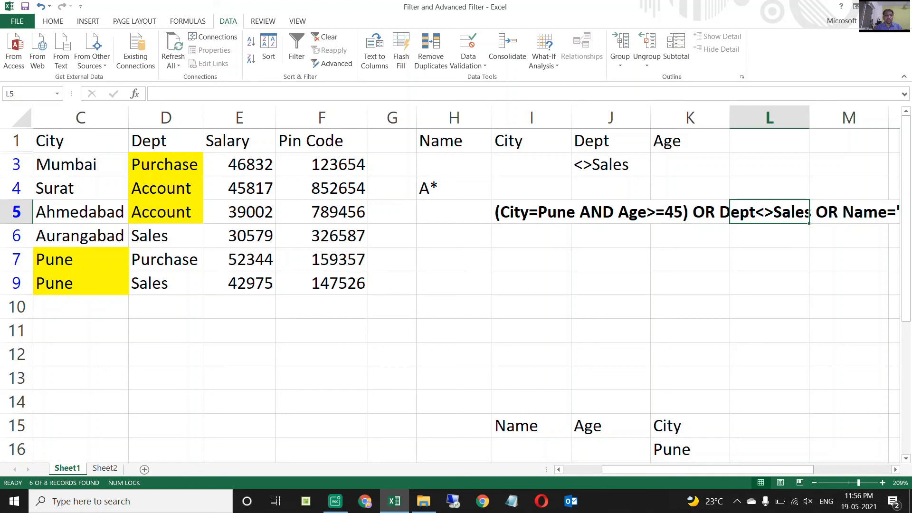
# Compare the Dept and Name parts of the row 5 condition with the filtered cells D3:D5 and A6.
pyautogui.moveTo(166, 165); pyautogui.dragTo(166, 212)
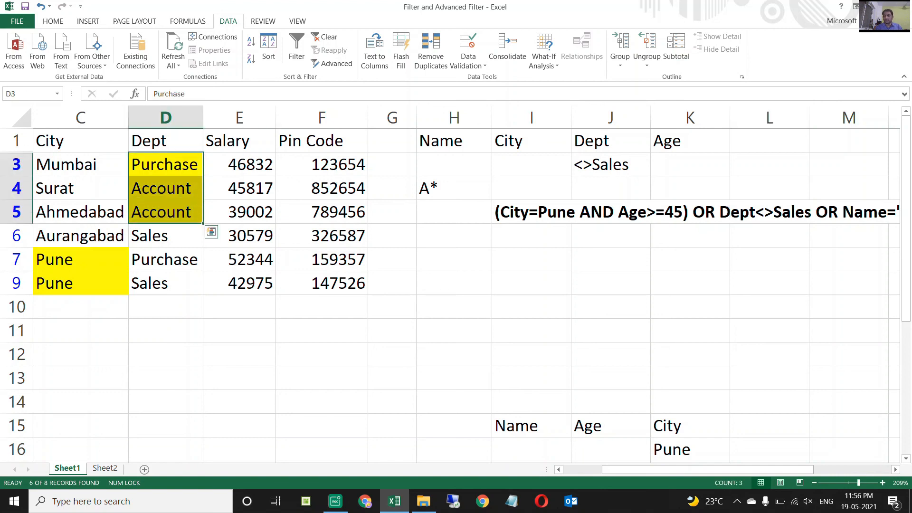
pyautogui.press('Down')
pyautogui.press('Right')
pyautogui.press('Right')
pyautogui.press('Right')
pyautogui.press('Right')
pyautogui.press('Right')
pyautogui.press('Right')
pyautogui.press('Right')
pyautogui.press('Right')
pyautogui.press('Right')
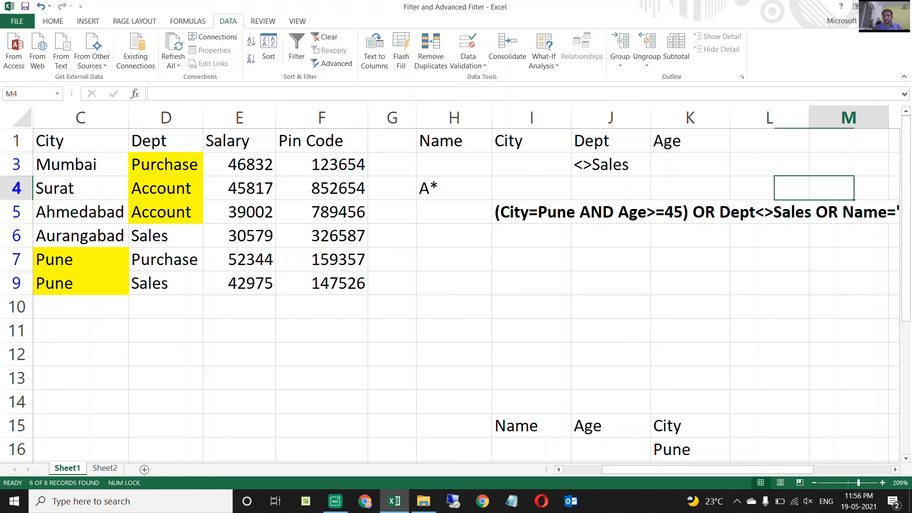
pyautogui.press('Down')
pyautogui.press('Right')
pyautogui.press('Left')
pyautogui.press('Right')
pyautogui.press('Right')
pyautogui.press('Left')
pyautogui.press('Right')
pyautogui.press('Left')
pyautogui.press('Left')
pyautogui.press('Left')
pyautogui.press('Left')
pyautogui.press('Left')
pyautogui.press('Left')
pyautogui.press('Left')
pyautogui.press('Left')
pyautogui.press('Left')
pyautogui.press('Left')
pyautogui.press('Left')
pyautogui.press('Left')
pyautogui.press('Left')
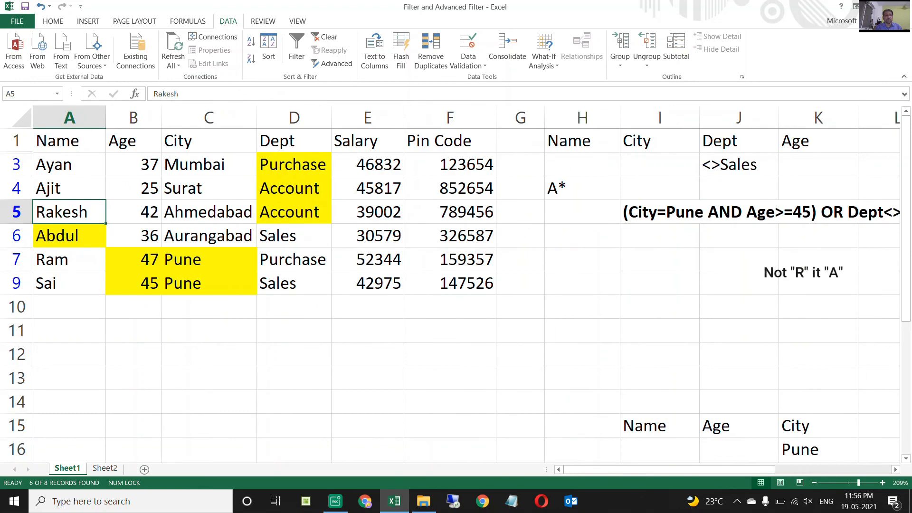
pyautogui.press('Down')
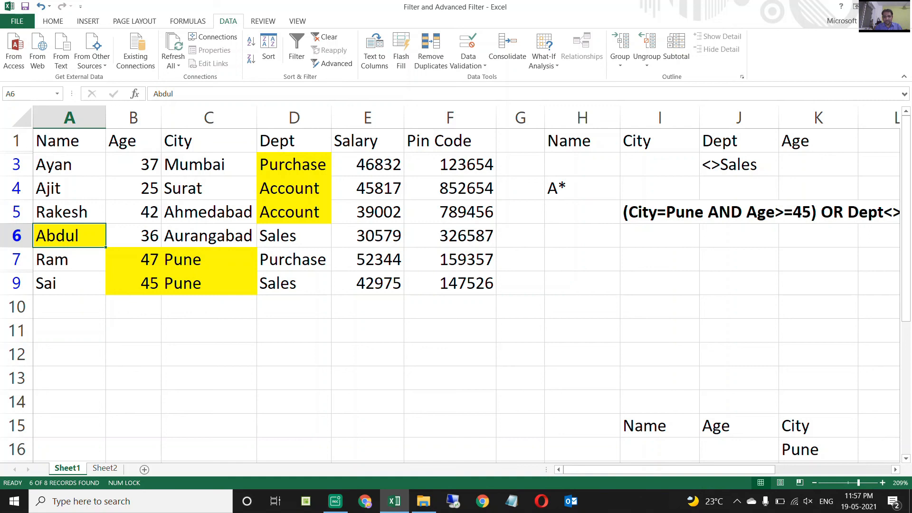
# Show all employee rows again by turning on AutoFilter for the table headers.
pyautogui.hotkey('ctrl', 'shift', 'l')
pyautogui.press('Up')
pyautogui.press('Up')
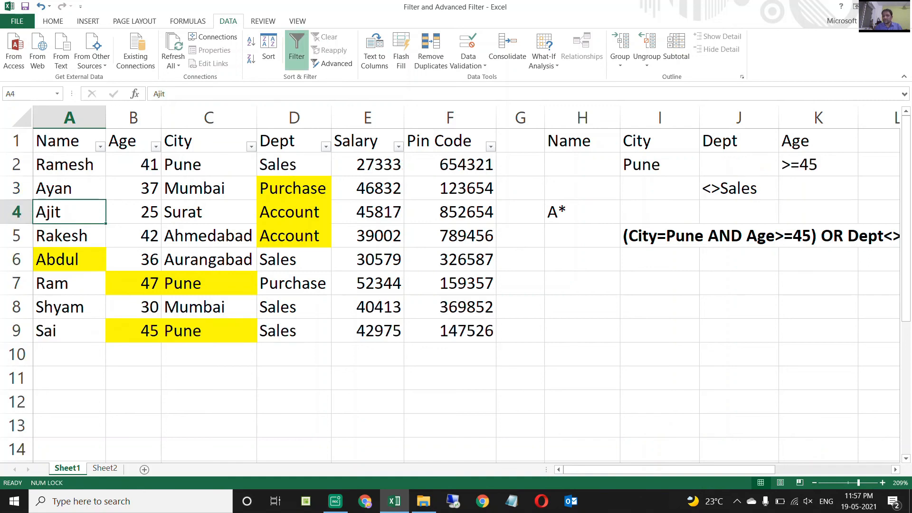